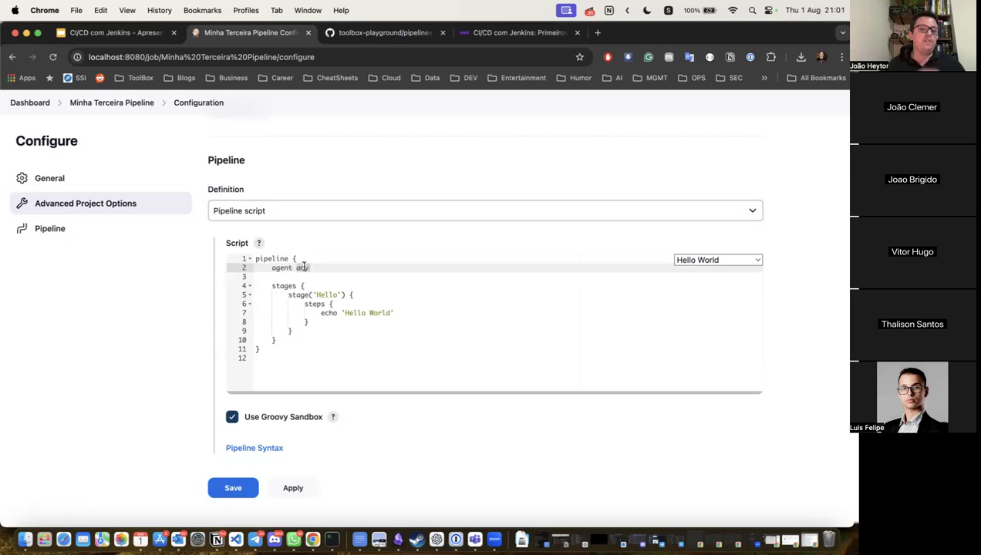
# Review the Hello World stages script and save the Minha Terceira Pipeline configuration.
pyautogui.click(288, 279)
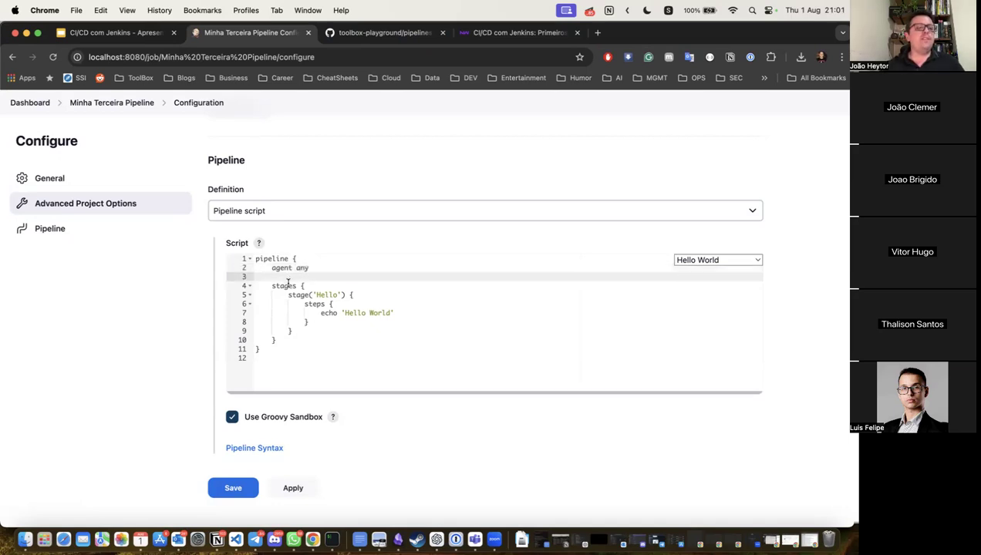
pyautogui.doubleClick(288, 286)
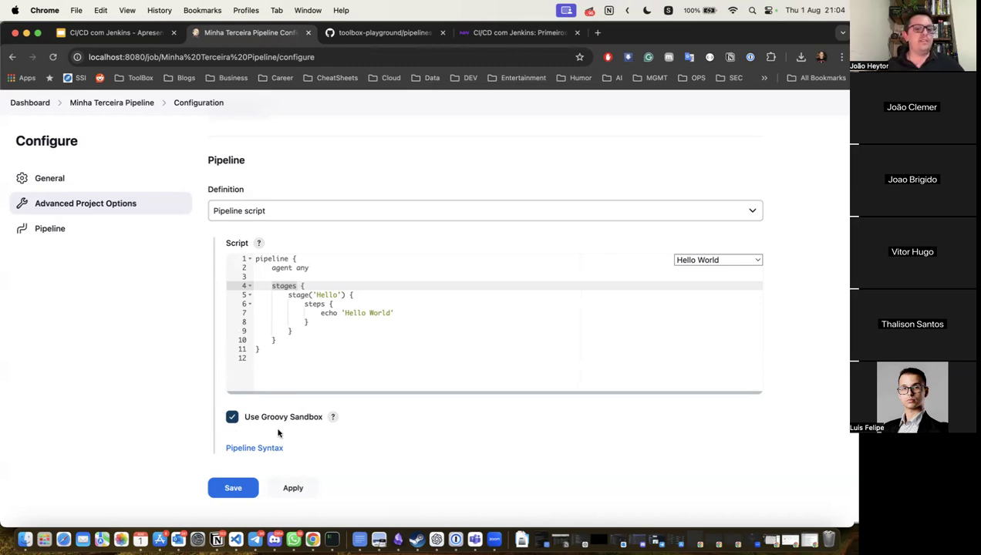
pyautogui.click(241, 489)
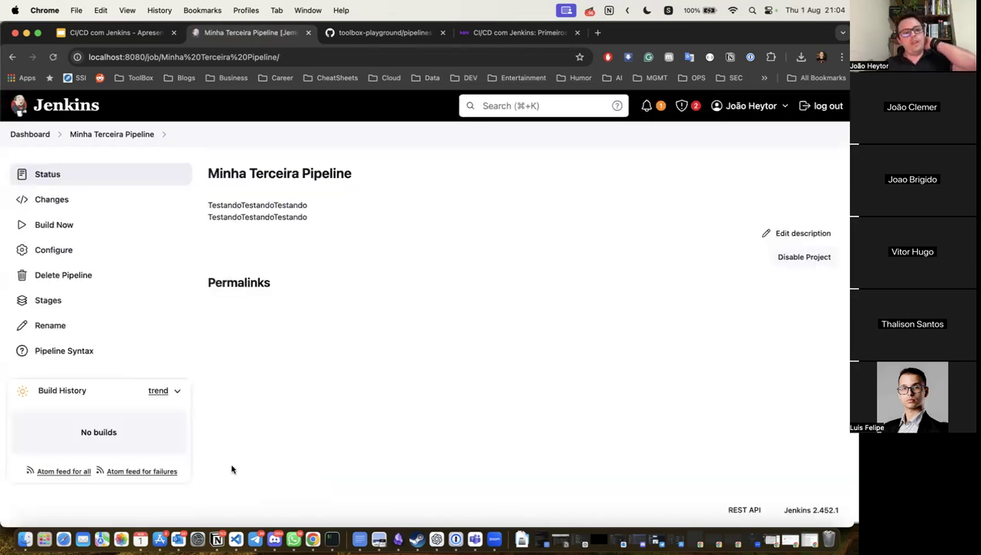
# Trigger two builds and confirm build #1's console output prints Hello World.
pyautogui.click(65, 223)
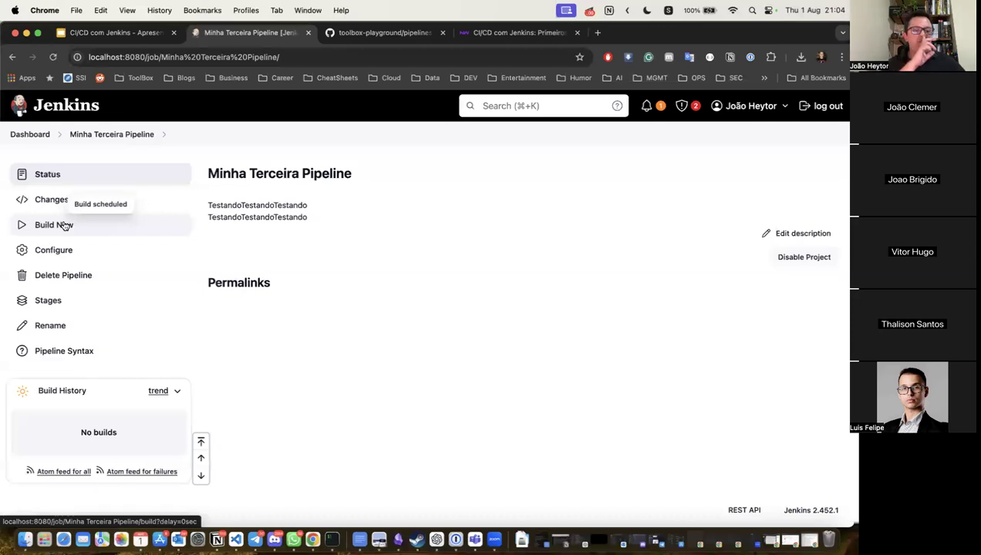
pyautogui.click(63, 224)
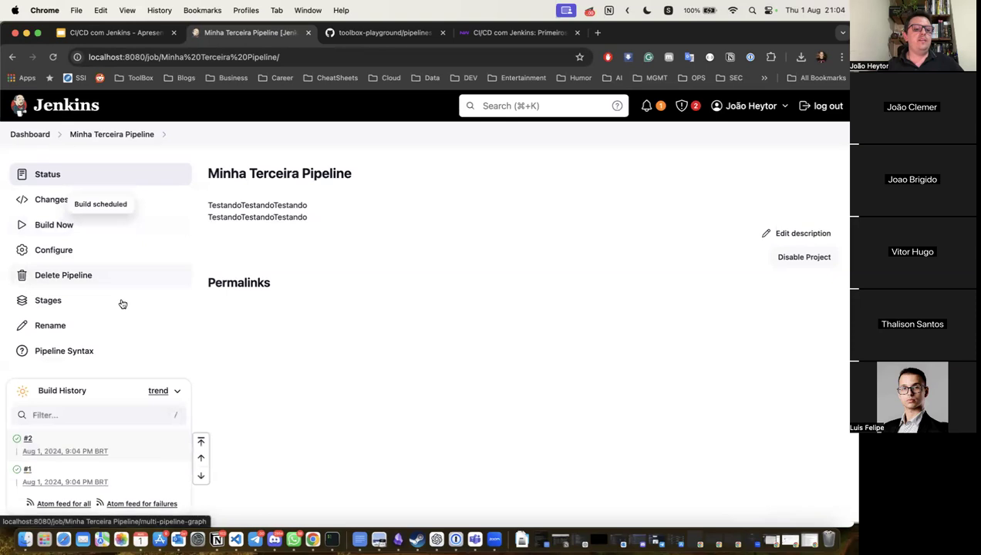
pyautogui.scroll(-1, 50, 437)
pyautogui.click(29, 438)
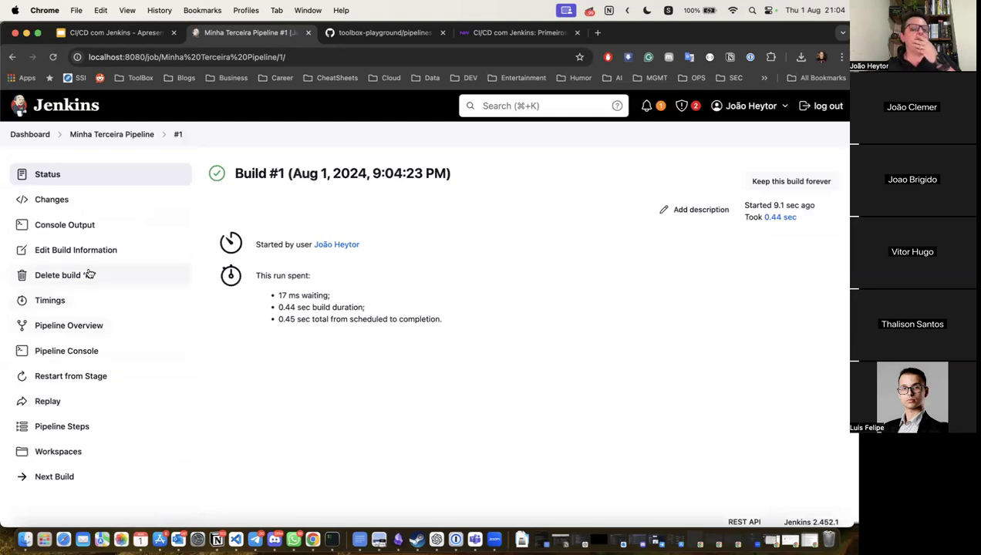
pyautogui.click(68, 230)
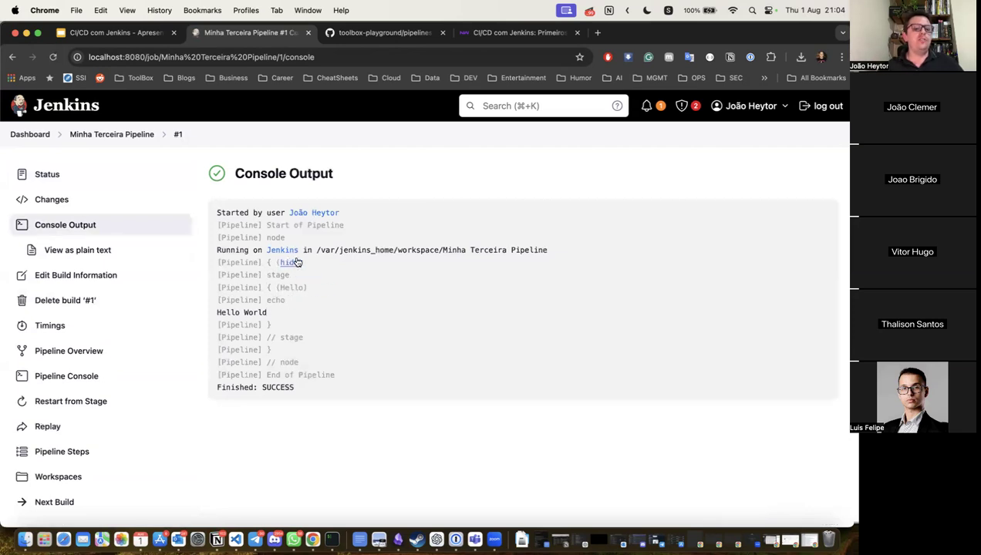
pyautogui.tripleClick(253, 310)
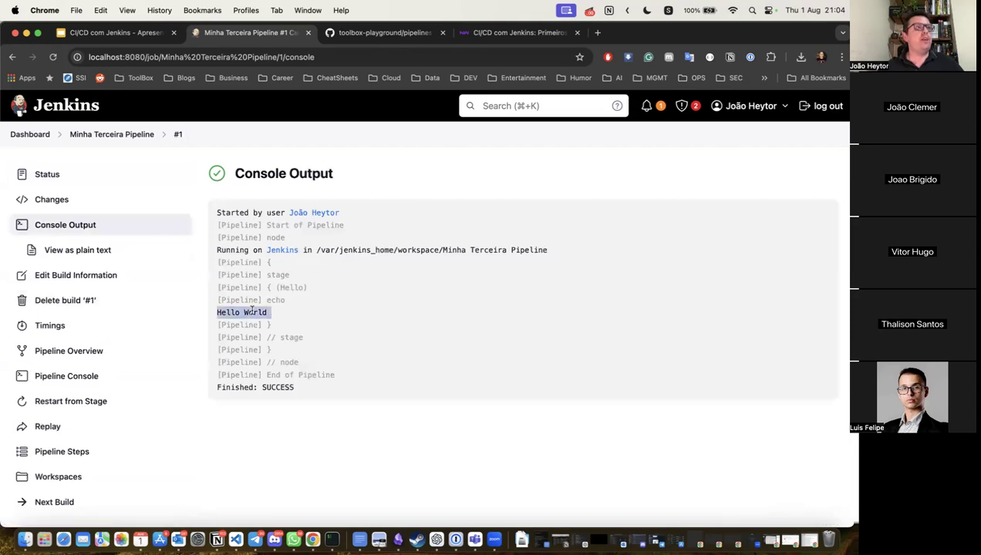
# View build #1's plain-text log and Pipeline Overview graph, then return to the dashboard.
pyautogui.click(80, 251)
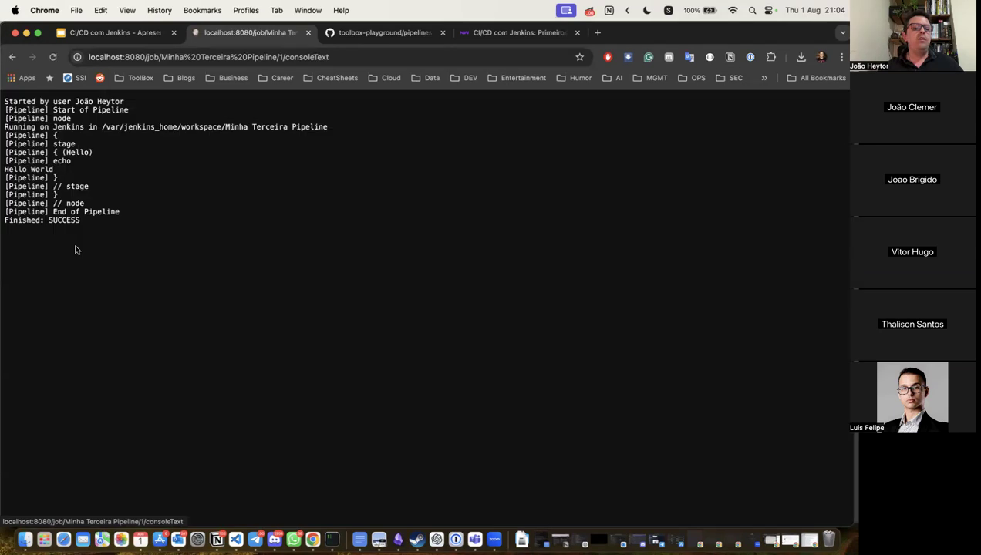
pyautogui.hscroll(-5, 63, 219)
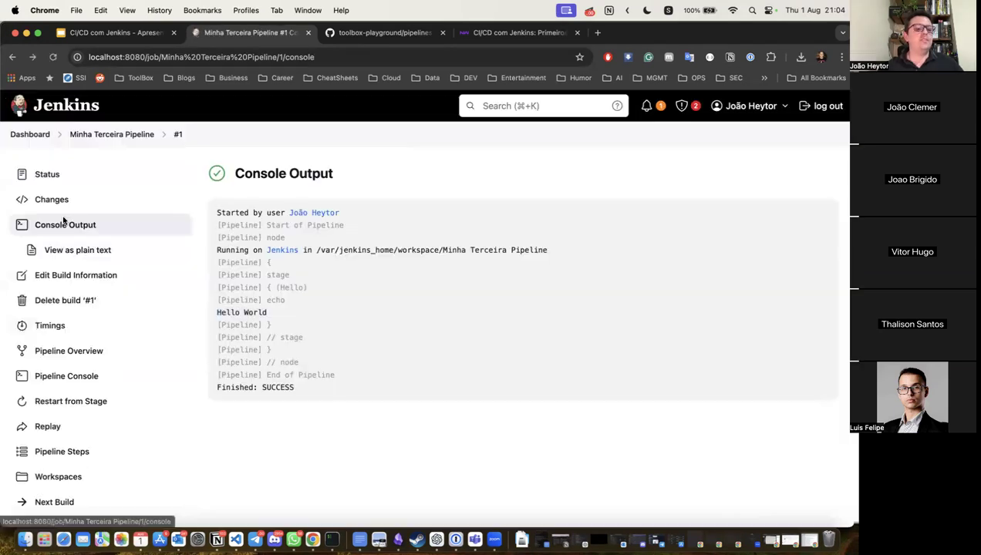
pyautogui.click(78, 352)
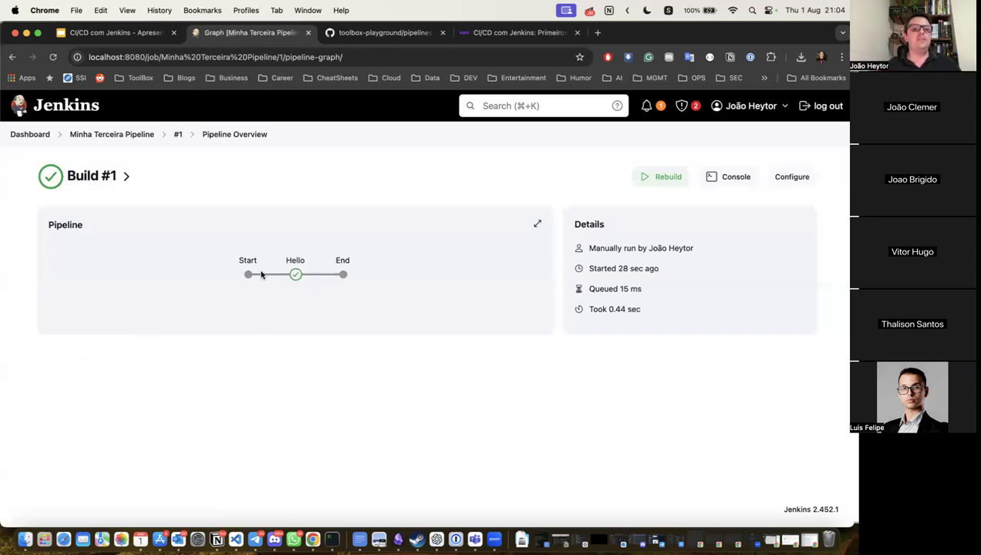
pyautogui.hscroll(-5, 457, 282)
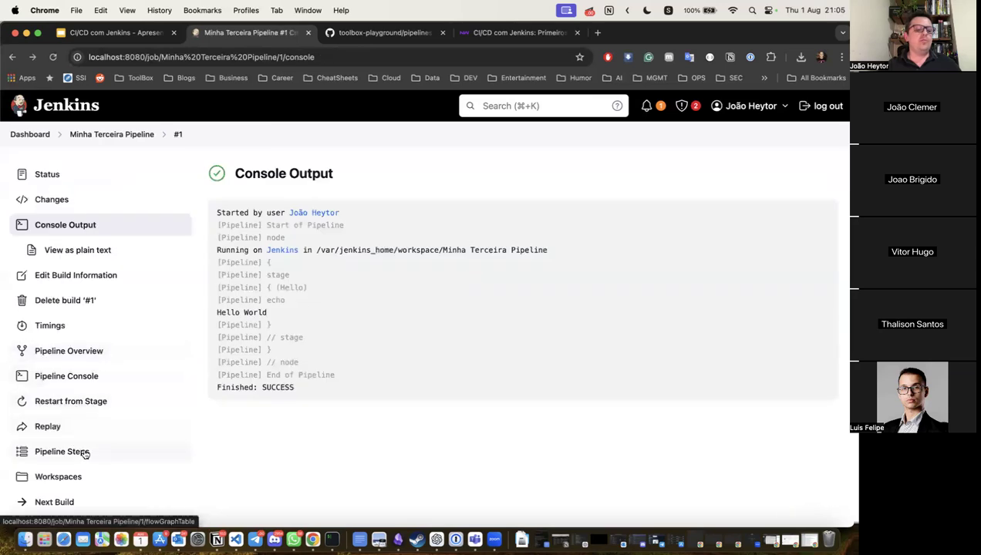
pyautogui.scroll(-2, 81, 463)
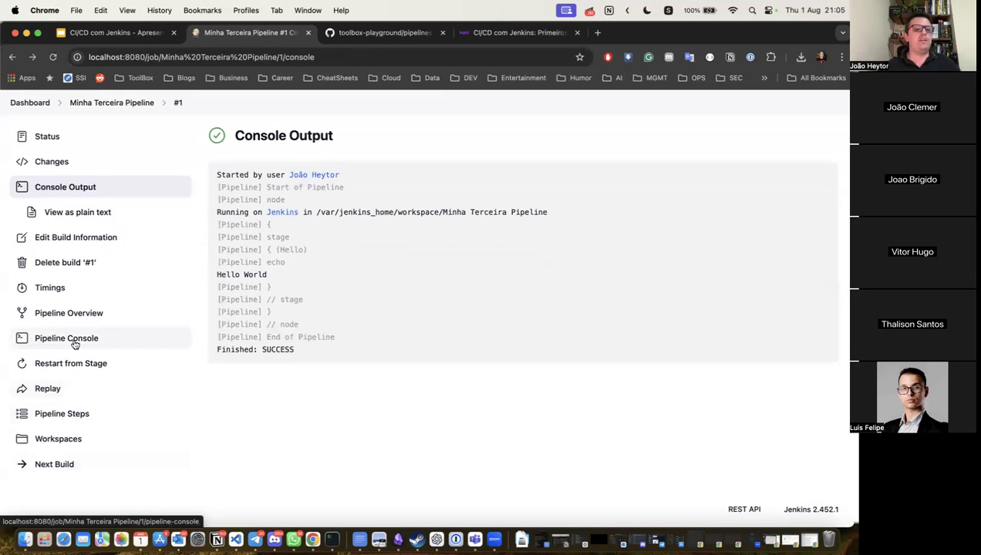
pyautogui.scroll(2, 76, 316)
pyautogui.click(30, 134)
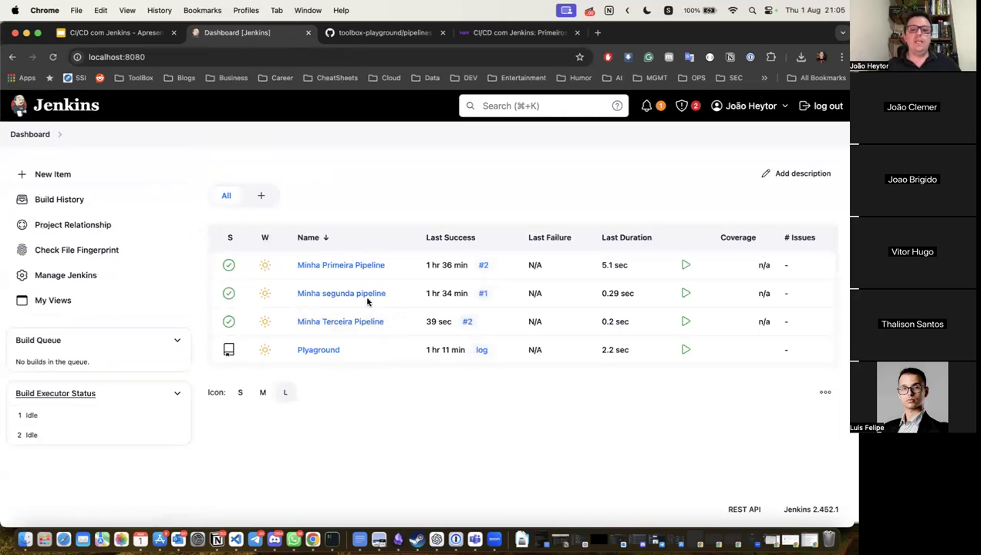
# Open Minha Primeira Pipeline build #2's console log, then go back to the job page.
pyautogui.click(351, 267)
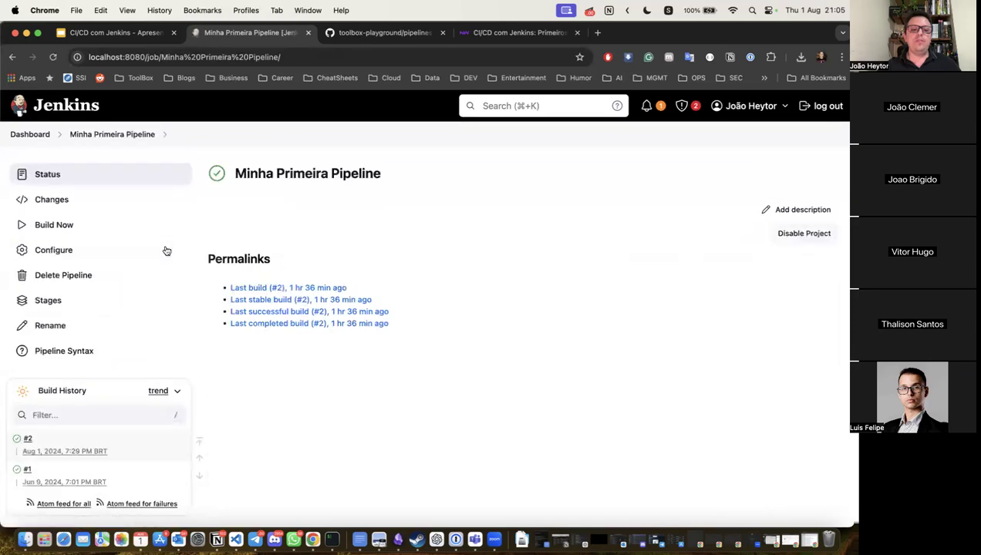
pyautogui.click(27, 439)
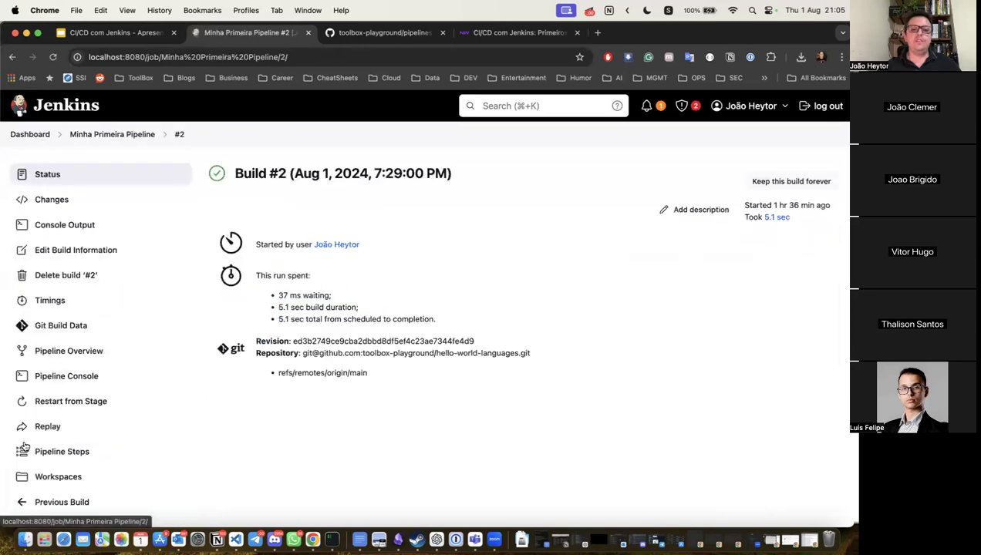
pyautogui.click(66, 225)
pyautogui.scroll(-10, 316, 336)
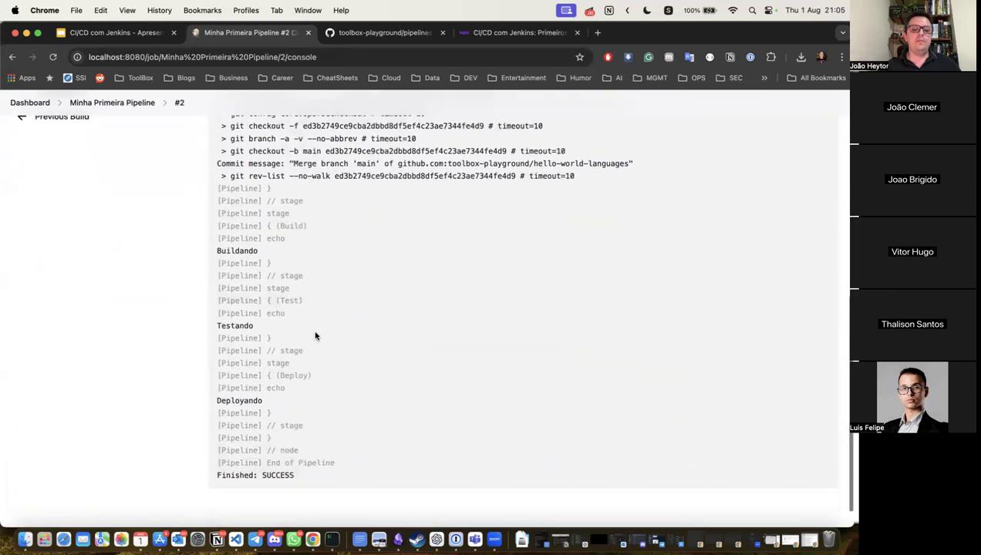
pyautogui.scroll(5, 315, 335)
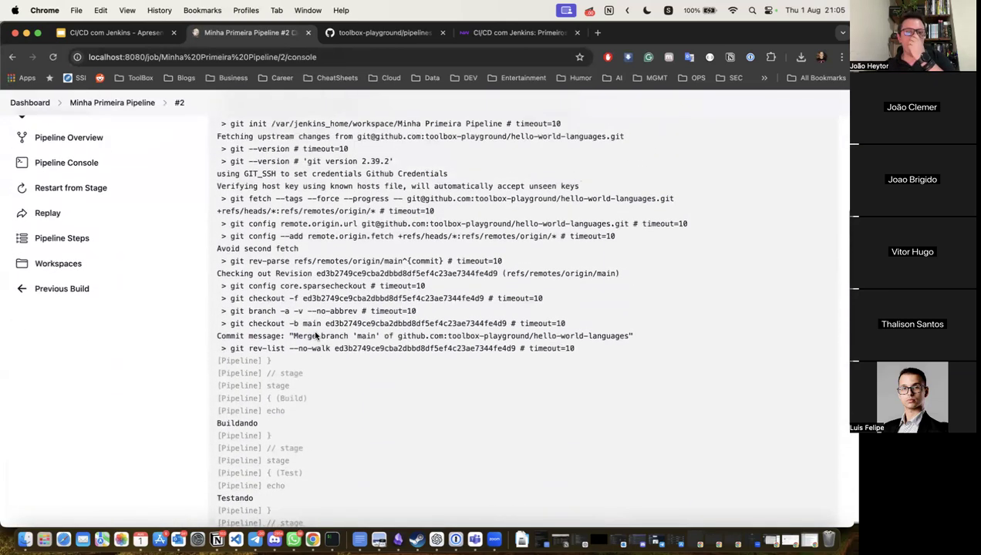
pyautogui.scroll(5, 315, 331)
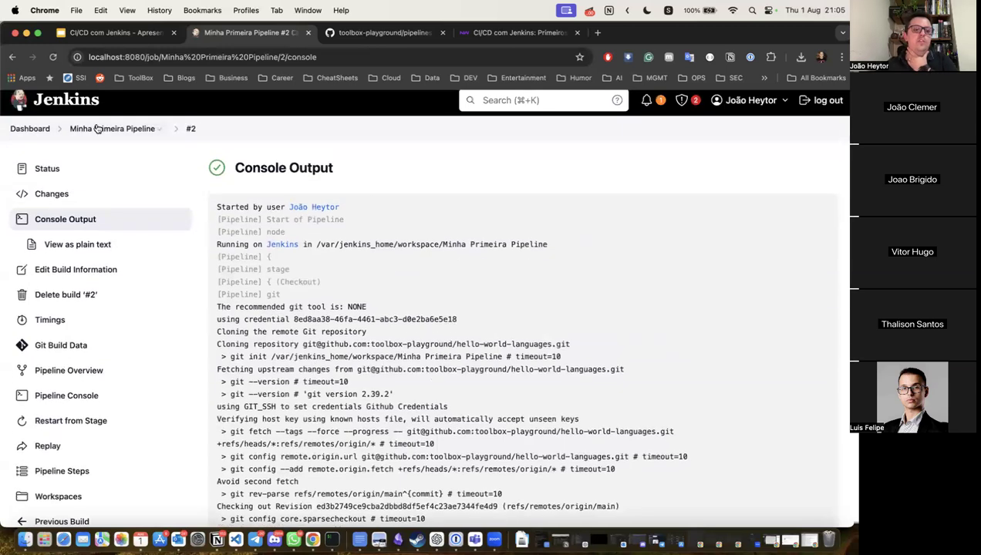
pyautogui.click(98, 132)
# Open the job configuration and inspect the repository URL's organisation and playground names.
pyautogui.click(65, 252)
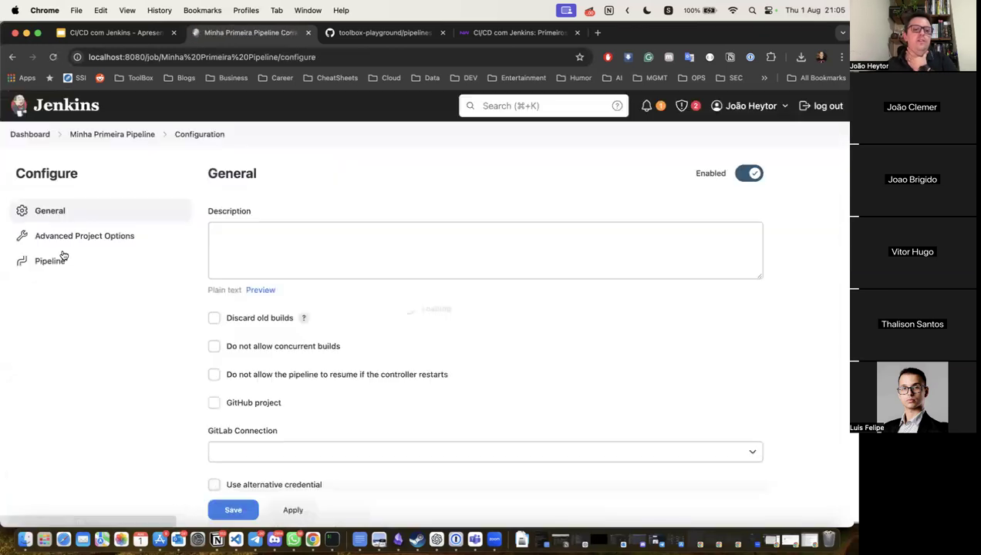
pyautogui.scroll(-4, 436, 378)
pyautogui.scroll(4, 437, 377)
pyautogui.scroll(-10, 437, 377)
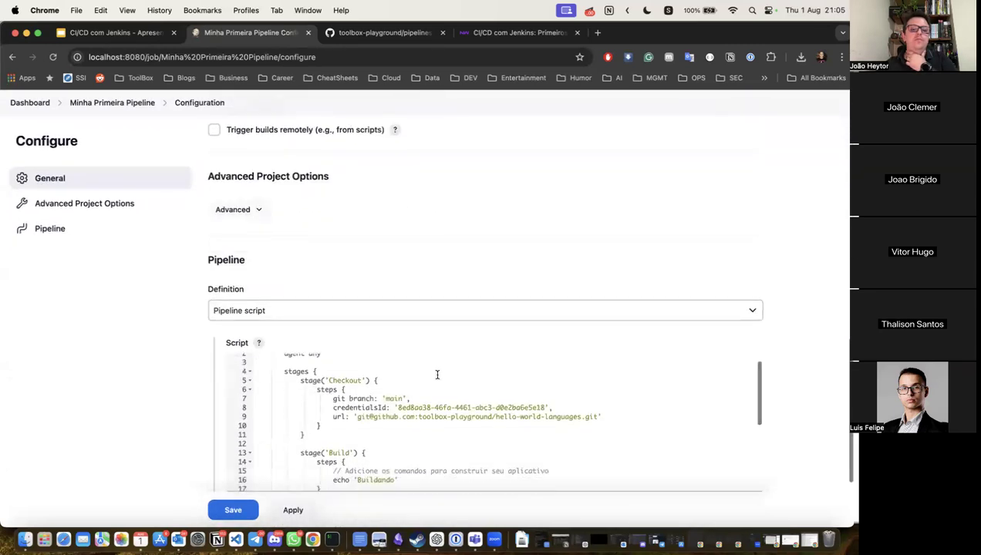
pyautogui.scroll(-2, 788, 434)
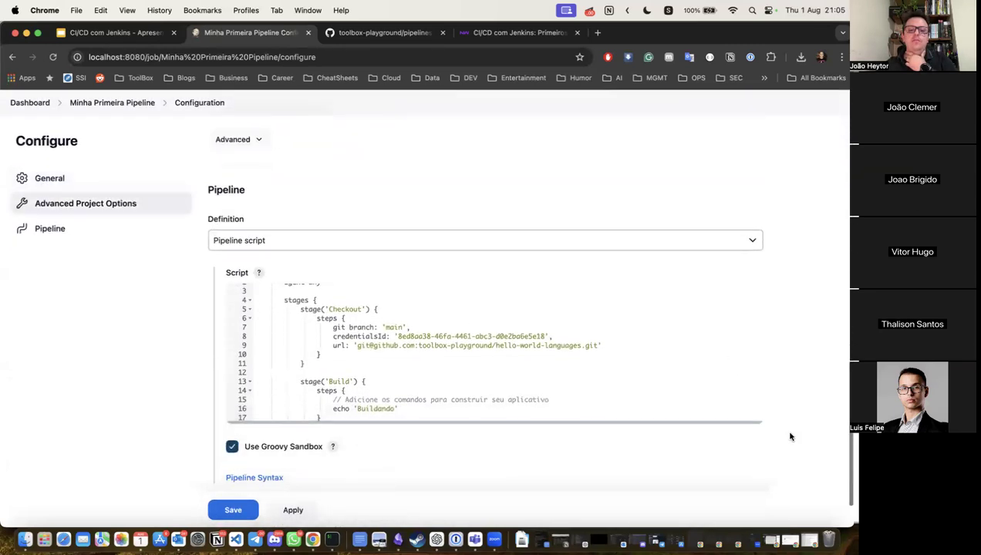
pyautogui.scroll(-2, 706, 359)
pyautogui.scroll(2, 706, 360)
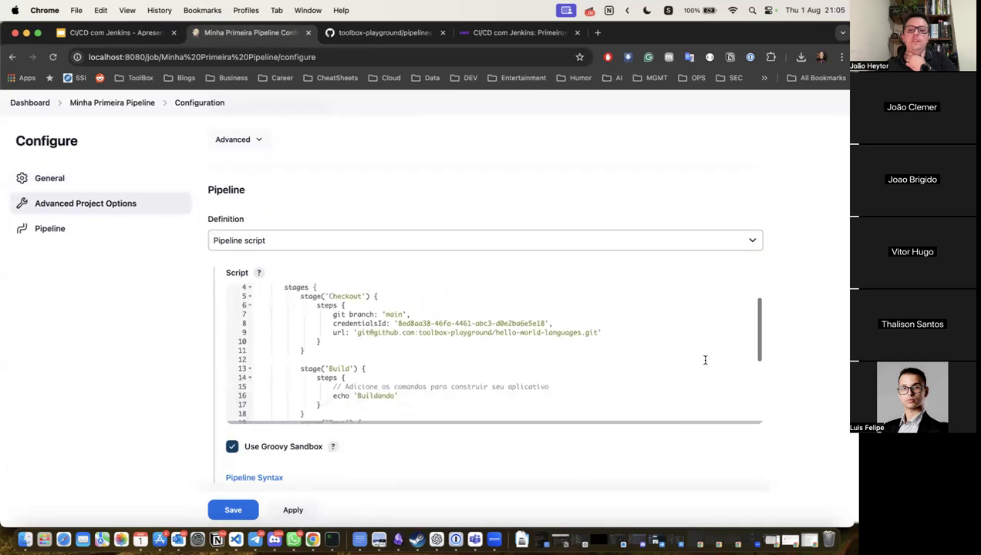
pyautogui.scroll(3, 478, 328)
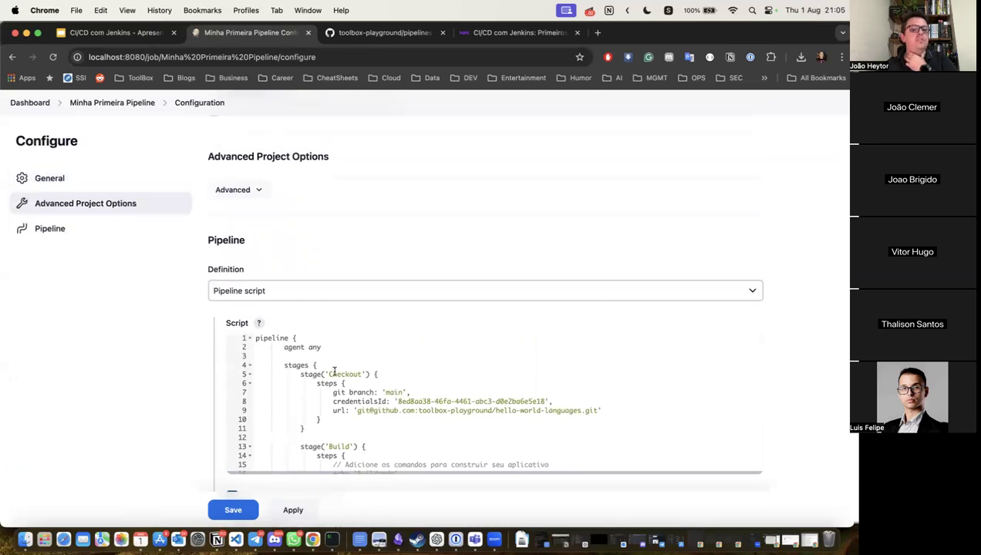
pyautogui.doubleClick(465, 411)
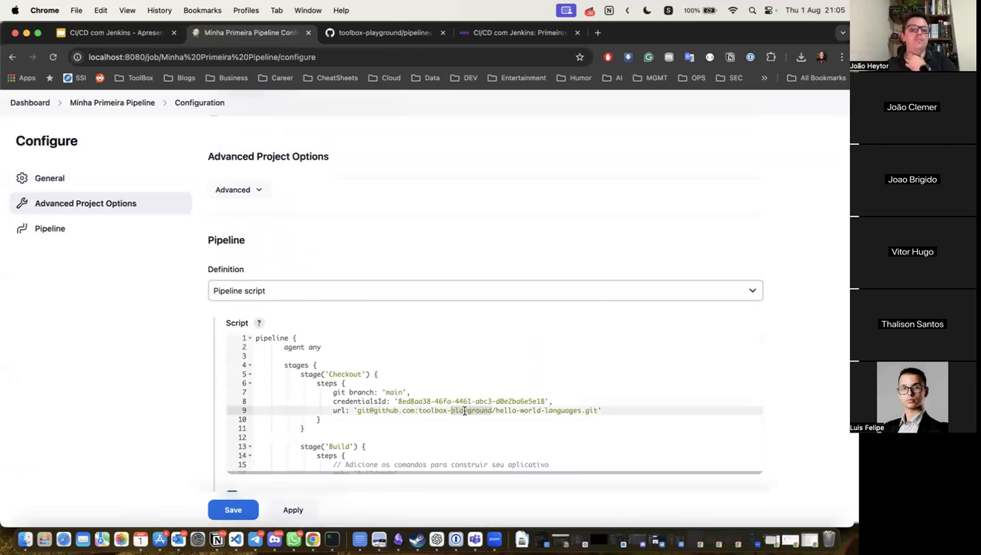
pyautogui.moveTo(419, 411); pyautogui.dragTo(482, 411)
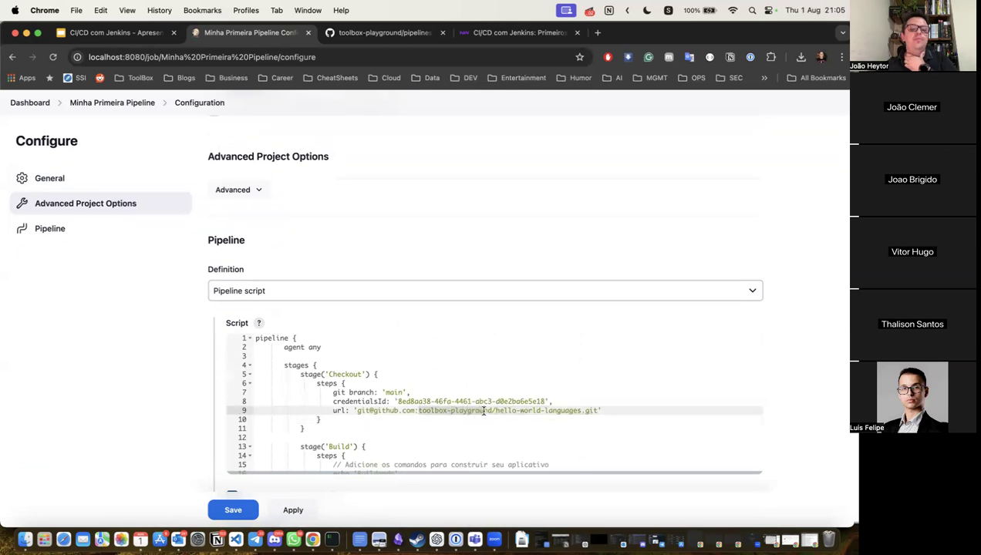
pyautogui.scroll(-5, 420, 419)
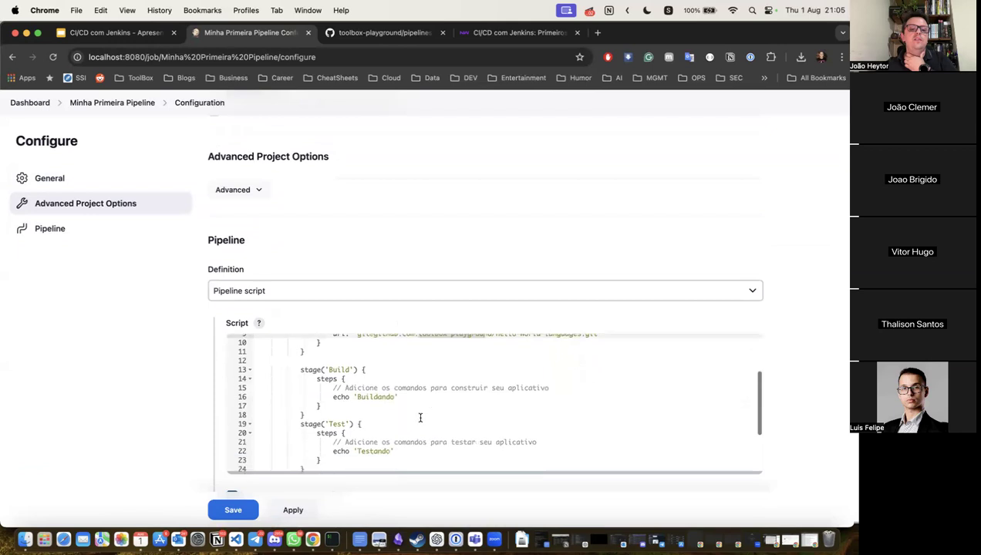
pyautogui.scroll(1, 420, 418)
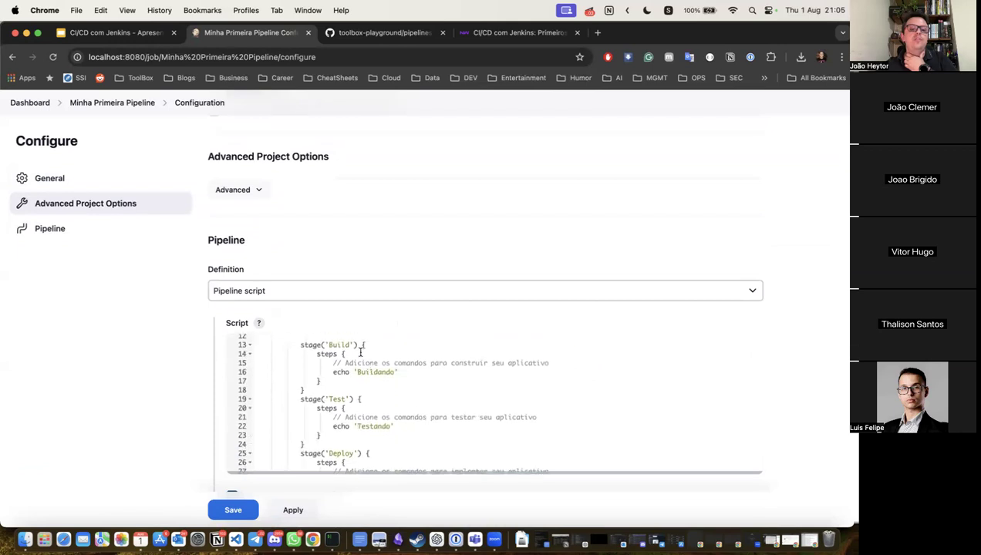
# Review the Build (Buildando), Test (Testando) and Deploy stages in the pipeline script.
pyautogui.doubleClick(369, 373)
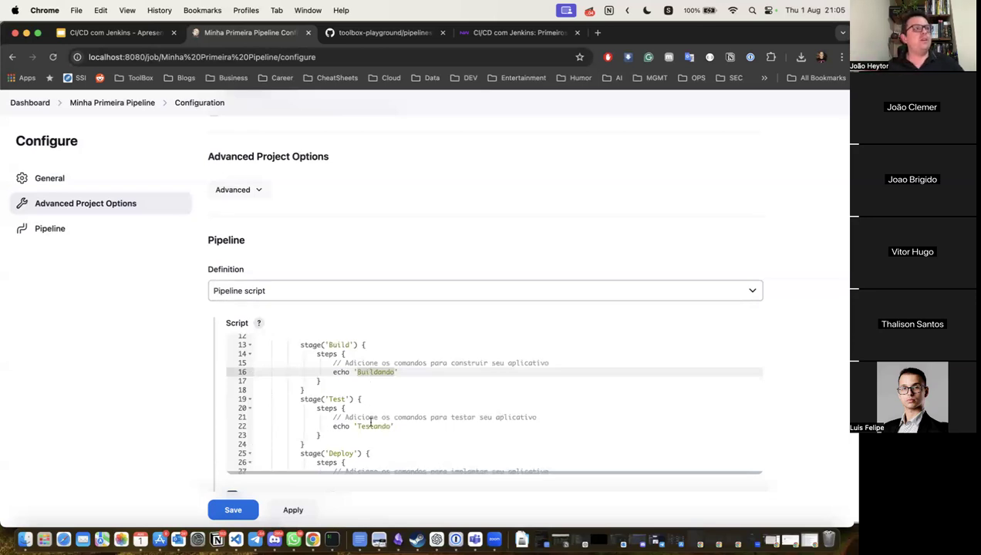
pyautogui.scroll(-2, 370, 422)
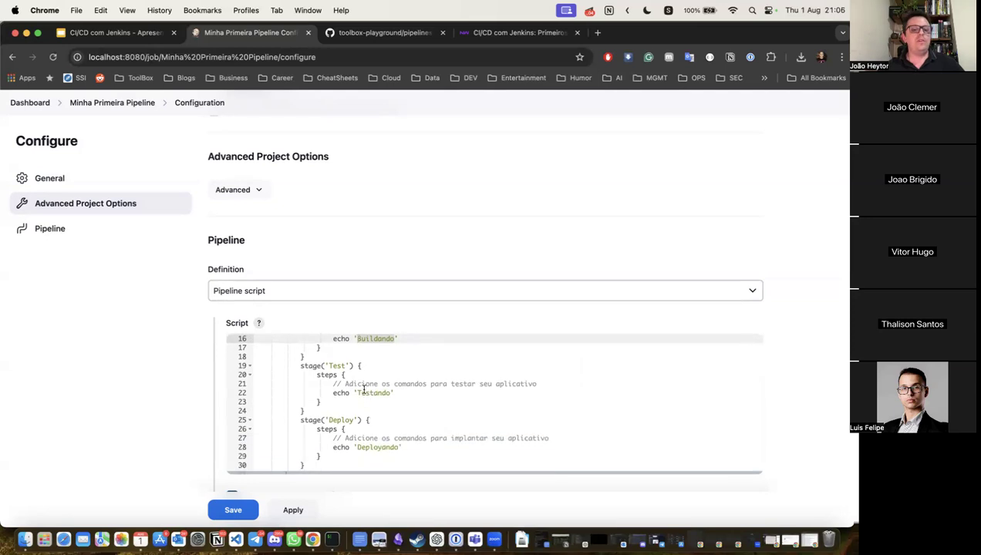
pyautogui.doubleClick(364, 391)
pyautogui.doubleClick(334, 367)
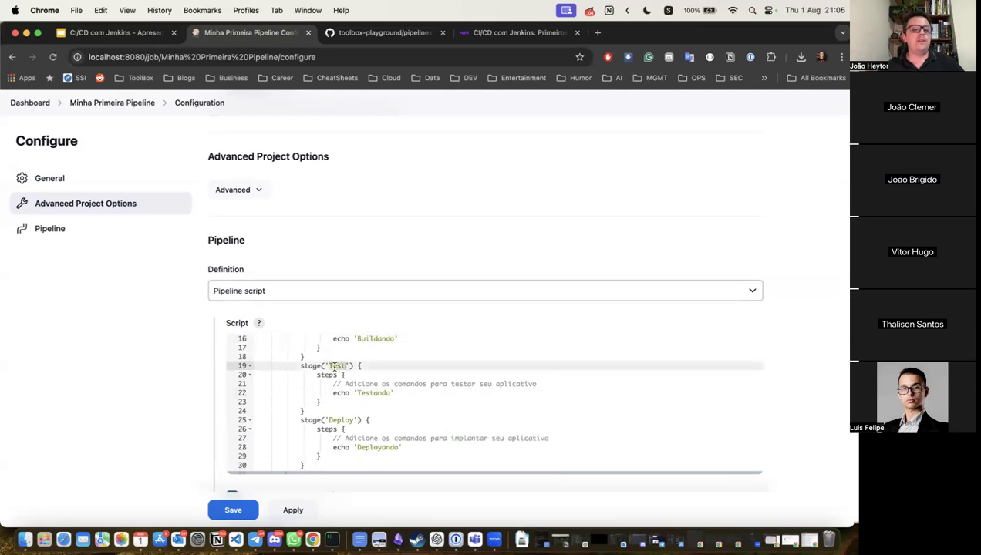
pyautogui.doubleClick(366, 391)
pyautogui.scroll(-1, 369, 423)
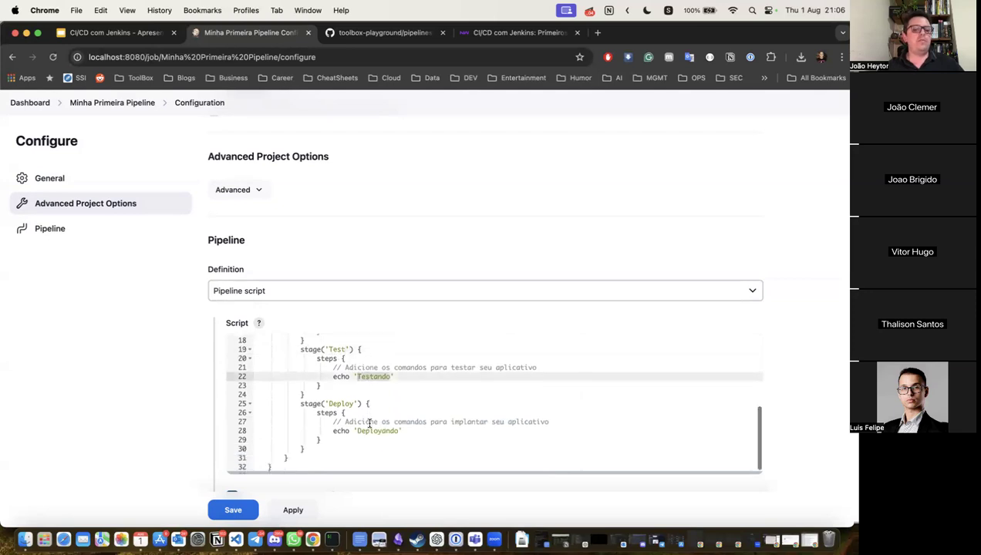
pyautogui.click(342, 404)
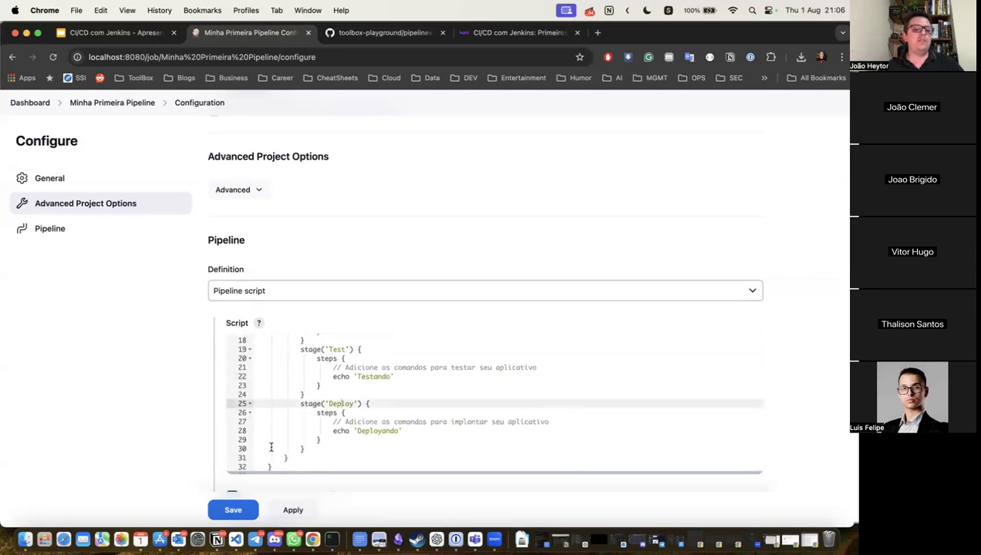
pyautogui.hscroll(-5, 169, 339)
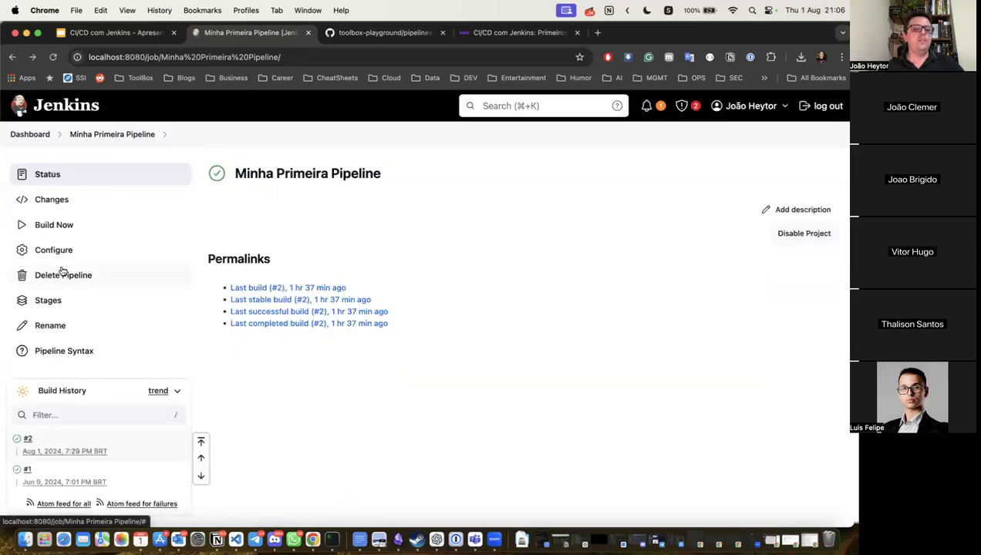
# Open build #2's console output and examine the credential, cloning, fetch and checkout lines.
pyautogui.click(29, 441)
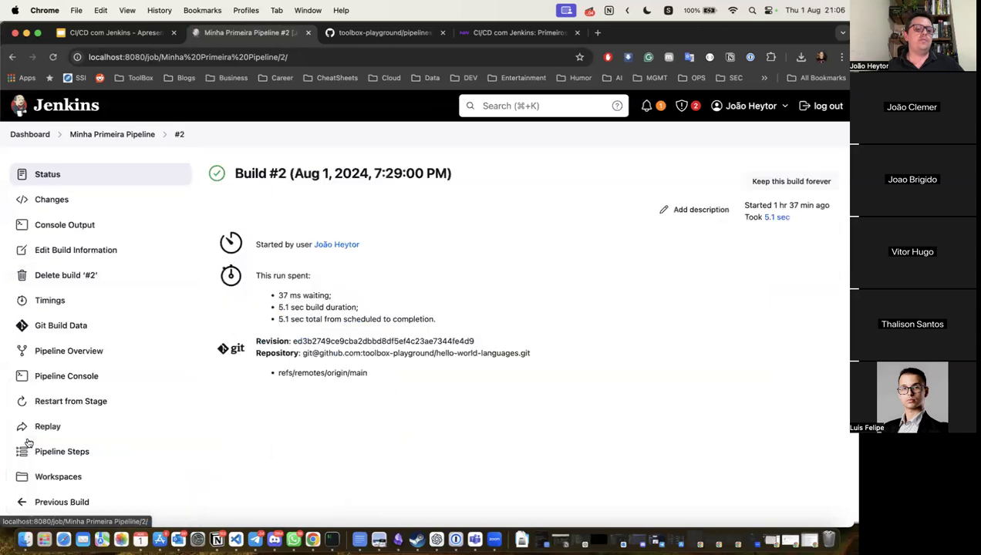
pyautogui.click(77, 228)
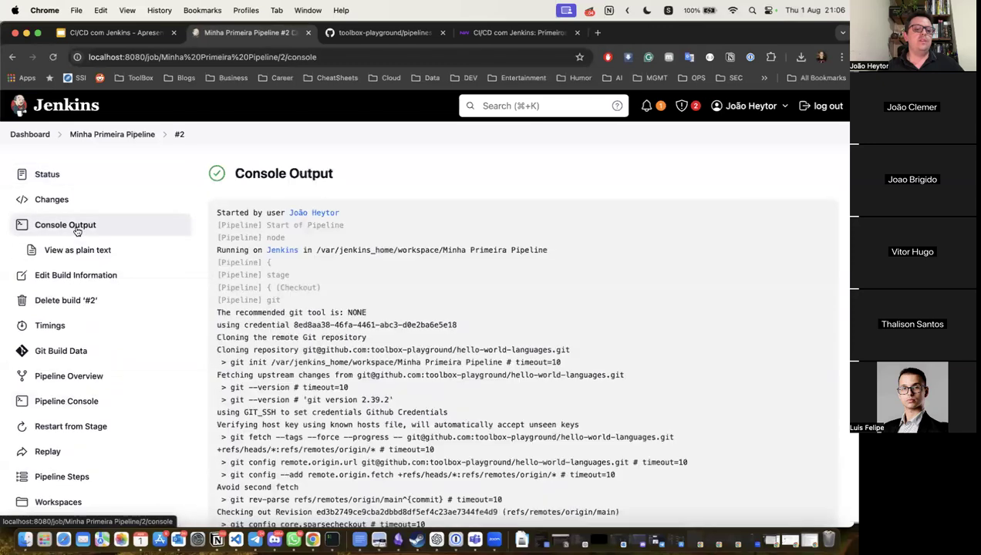
pyautogui.scroll(-2, 270, 338)
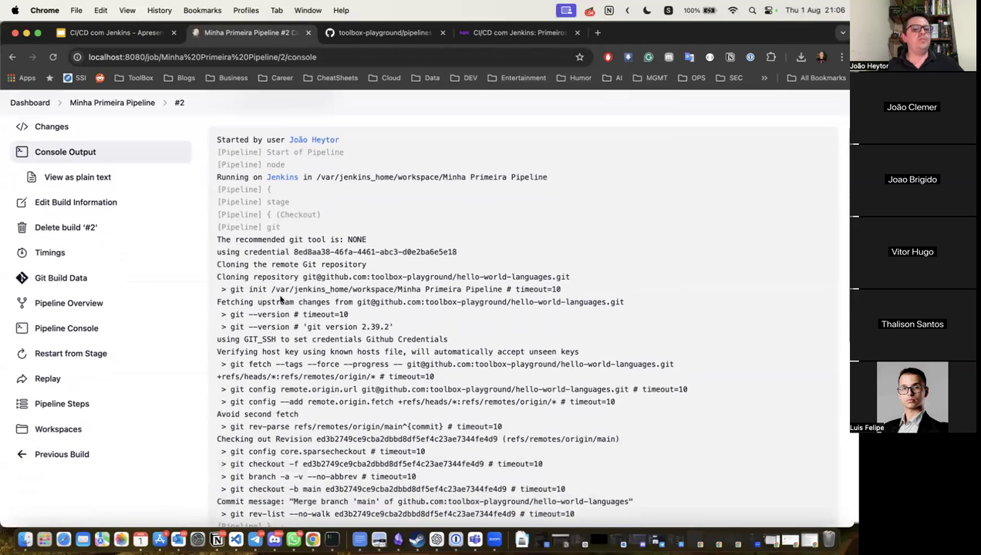
pyautogui.moveTo(243, 252); pyautogui.dragTo(378, 311)
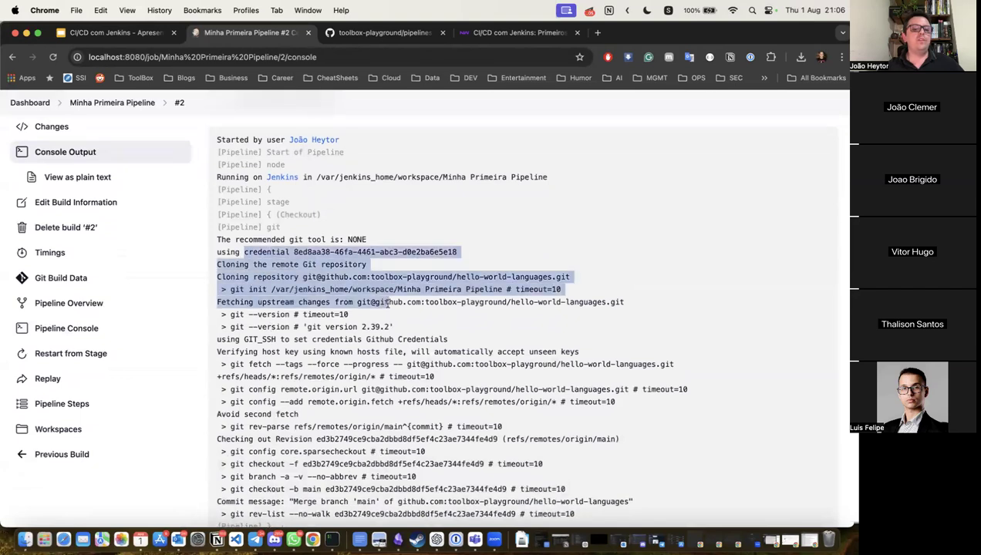
pyautogui.doubleClick(388, 304)
pyautogui.tripleClick(388, 304)
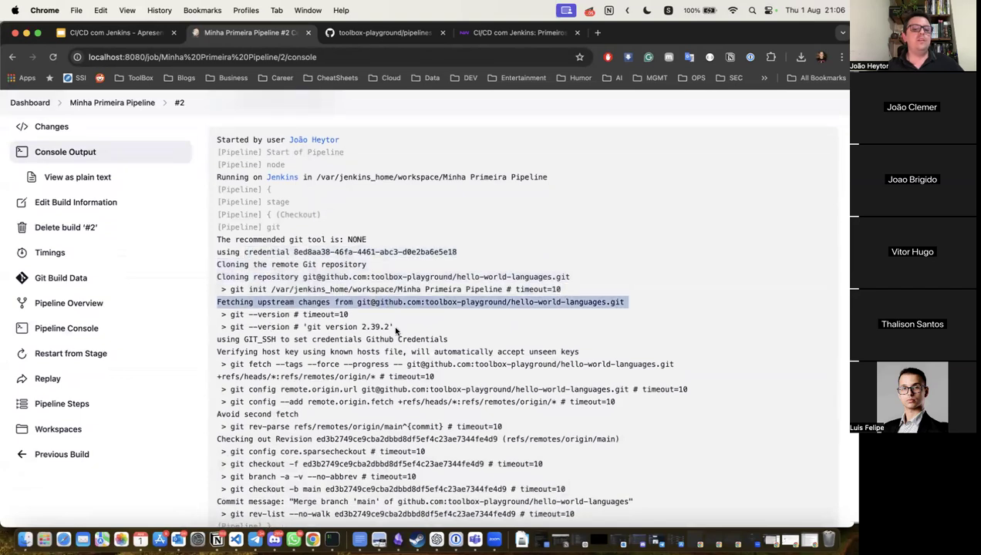
pyautogui.scroll(-5, 396, 331)
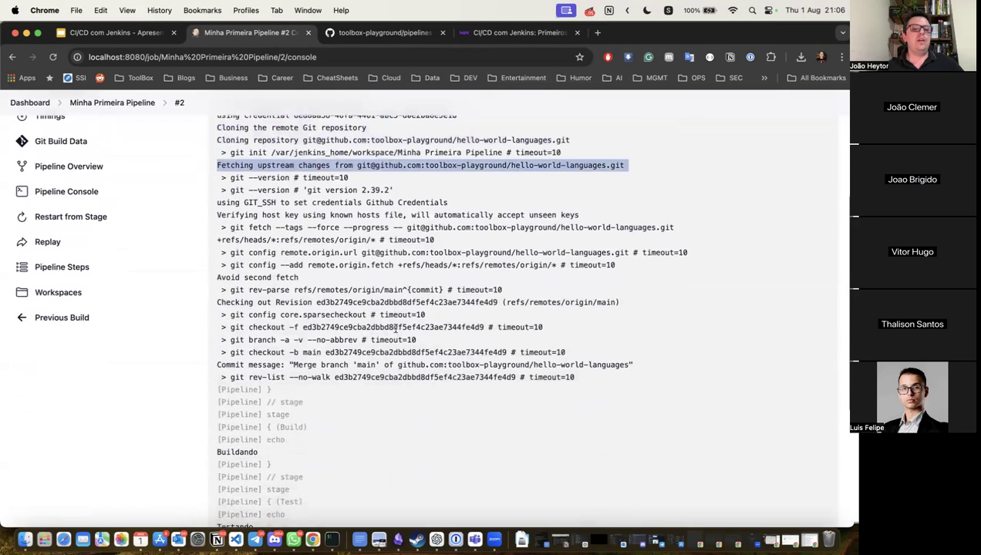
pyautogui.moveTo(287, 185); pyautogui.dragTo(357, 349)
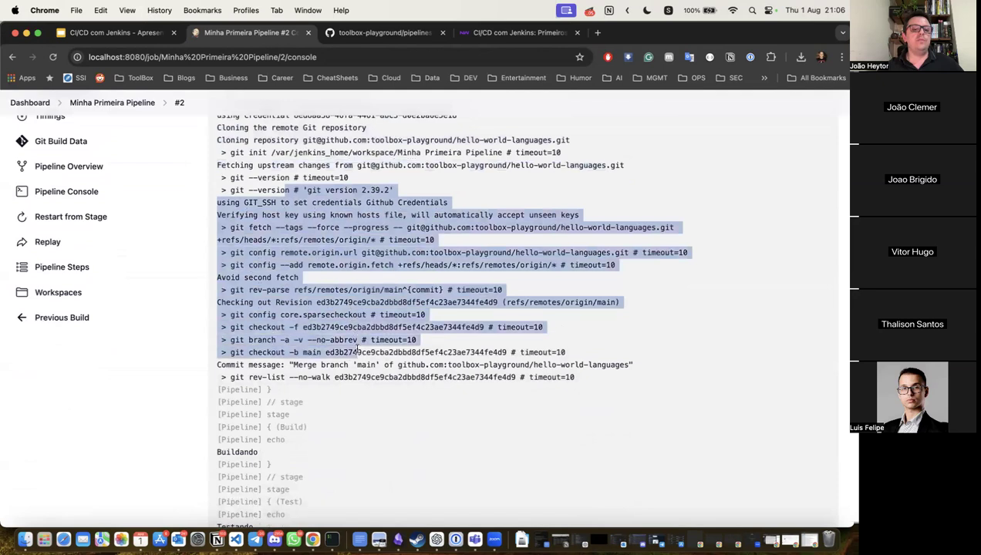
# Trace the Buildando, Testando and Deployando stage outputs down to Finished: SUCCESS.
pyautogui.scroll(-2, 289, 357)
pyautogui.doubleClick(235, 394)
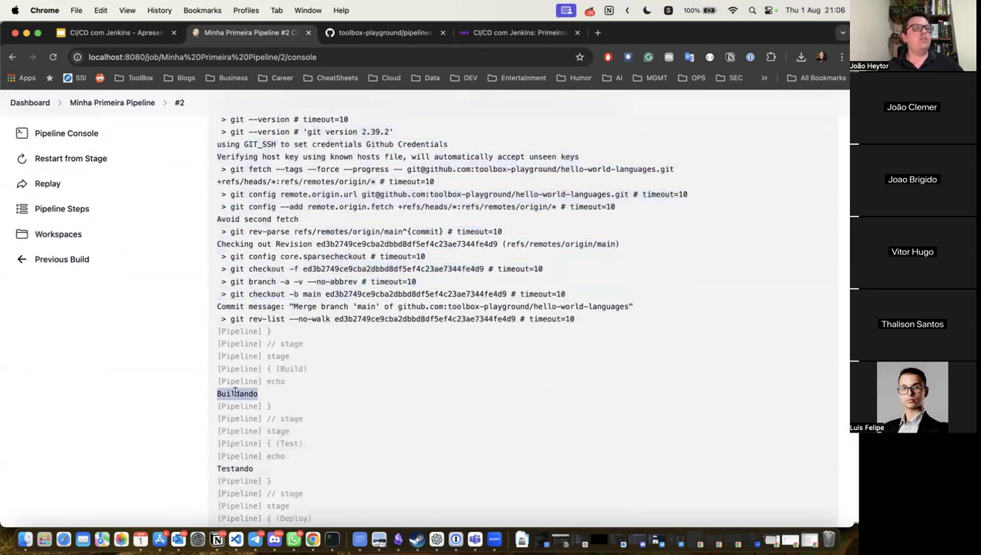
pyautogui.scroll(-2, 256, 408)
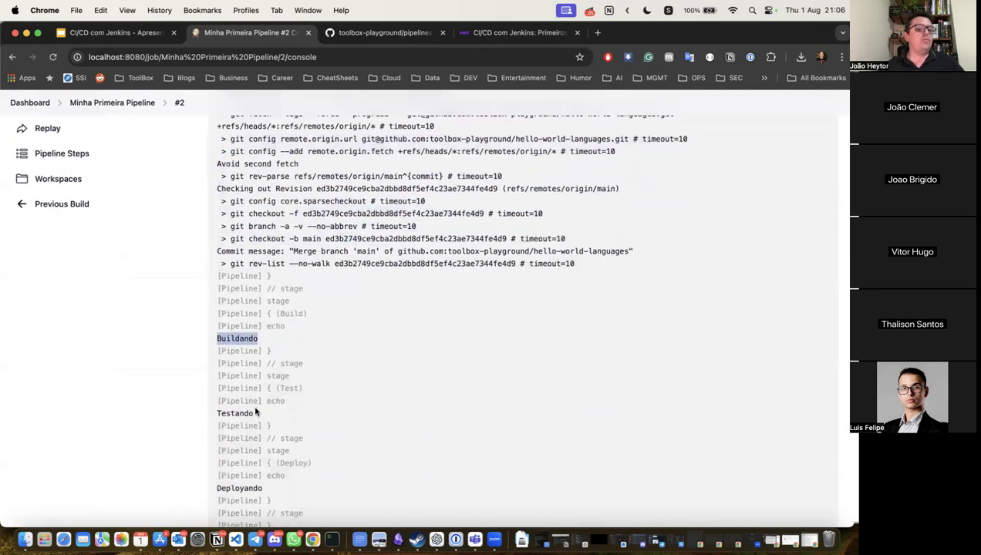
pyautogui.scroll(-1, 255, 411)
pyautogui.scroll(-3, 255, 411)
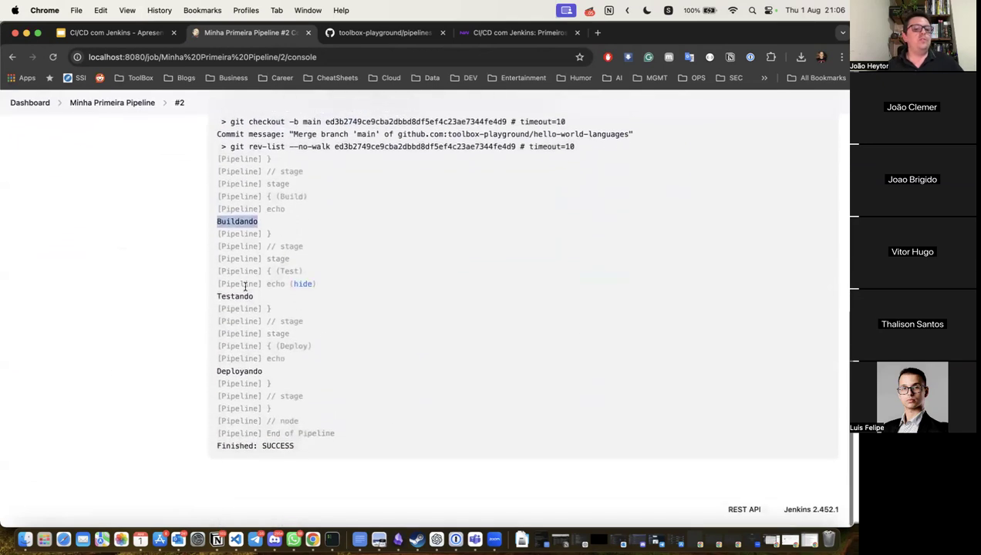
pyautogui.click(230, 298)
pyautogui.doubleClick(230, 298)
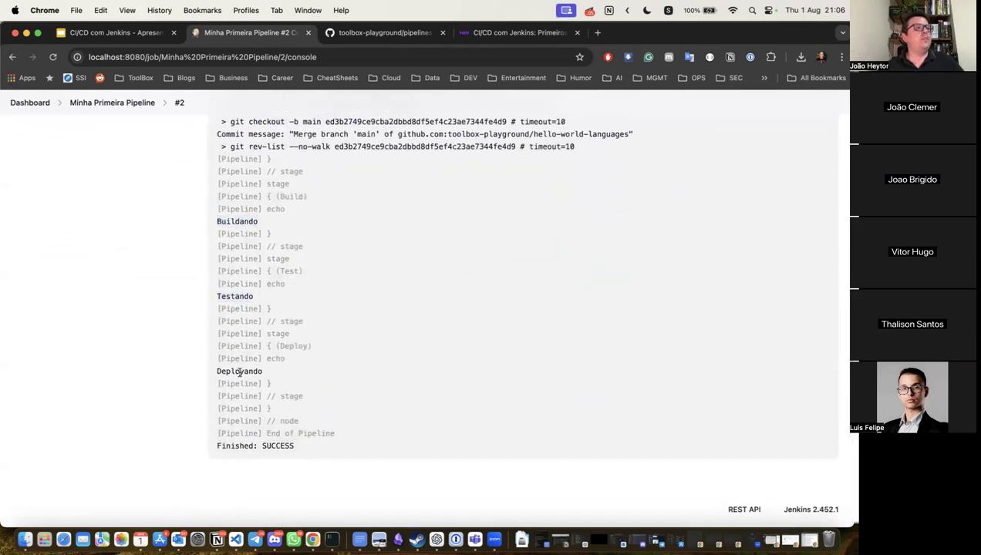
pyautogui.doubleClick(239, 373)
pyautogui.scroll(10, 208, 238)
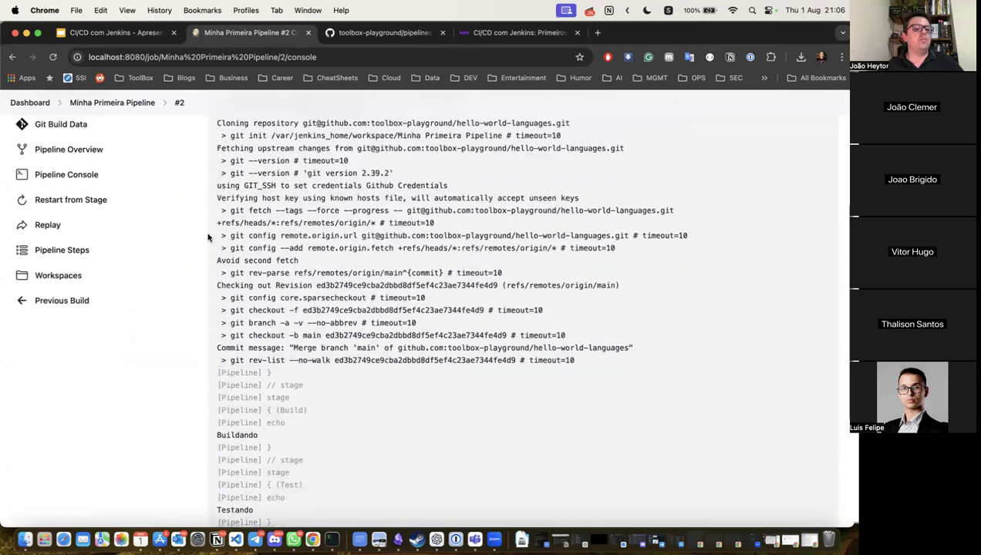
pyautogui.scroll(2, 73, 305)
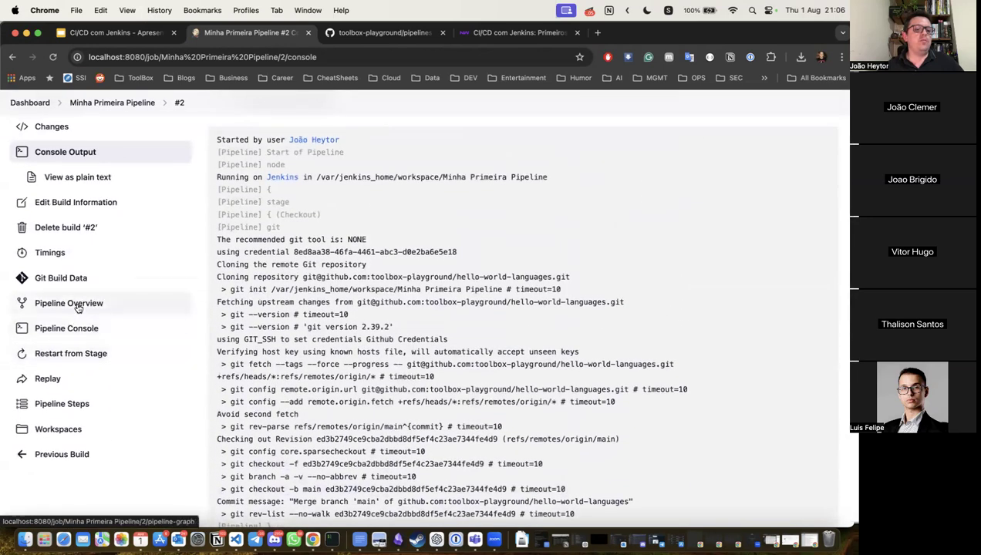
# Check build #2's Pipeline Overview stage graph, return to the dashboard, then switch to the GitHub repository tab.
pyautogui.click(77, 306)
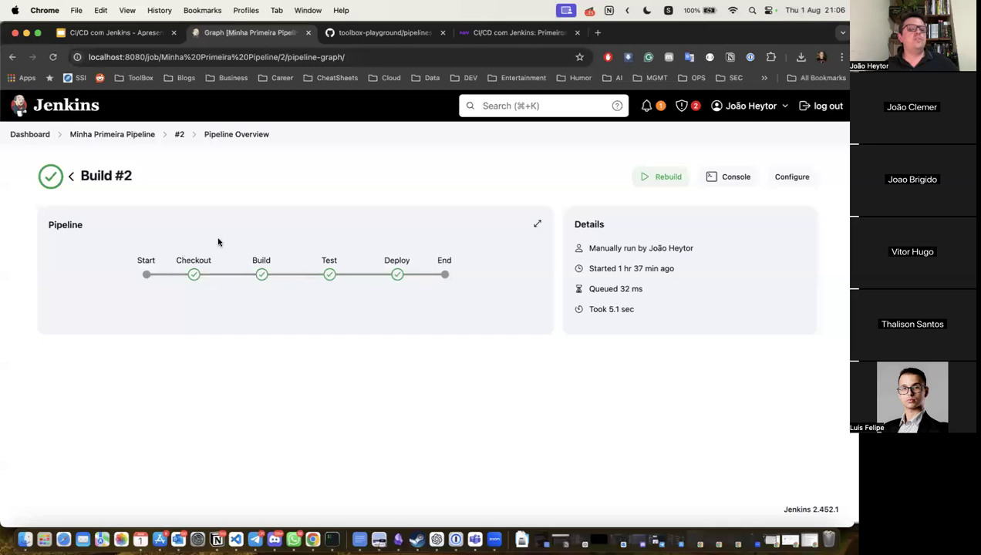
pyautogui.press('super+bracketleft')
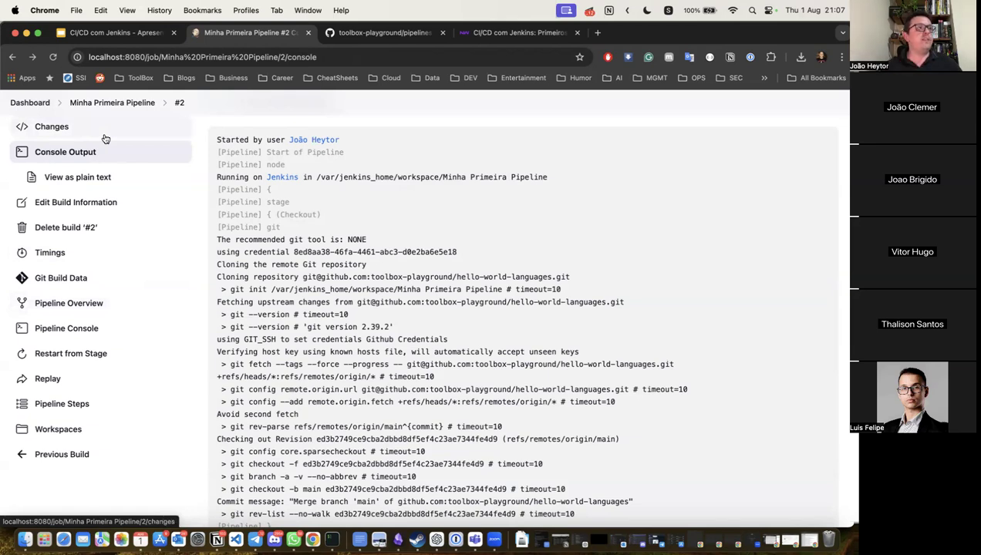
pyautogui.scroll(2, 118, 237)
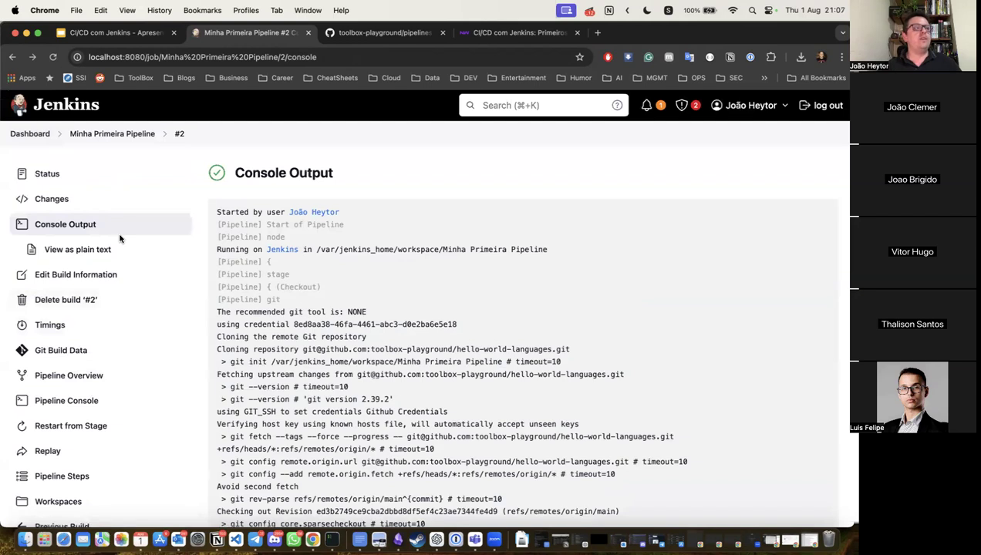
pyautogui.click(31, 134)
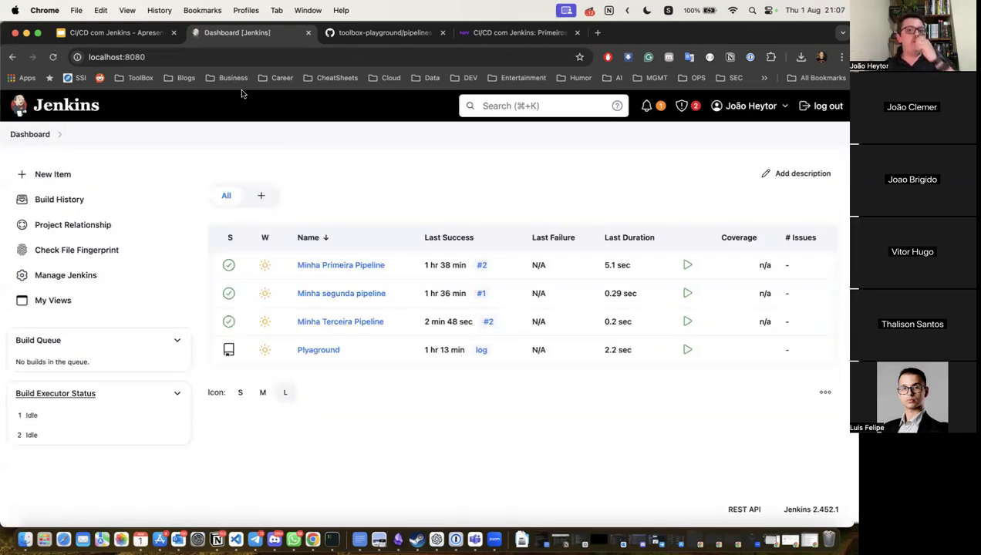
pyautogui.click(402, 35)
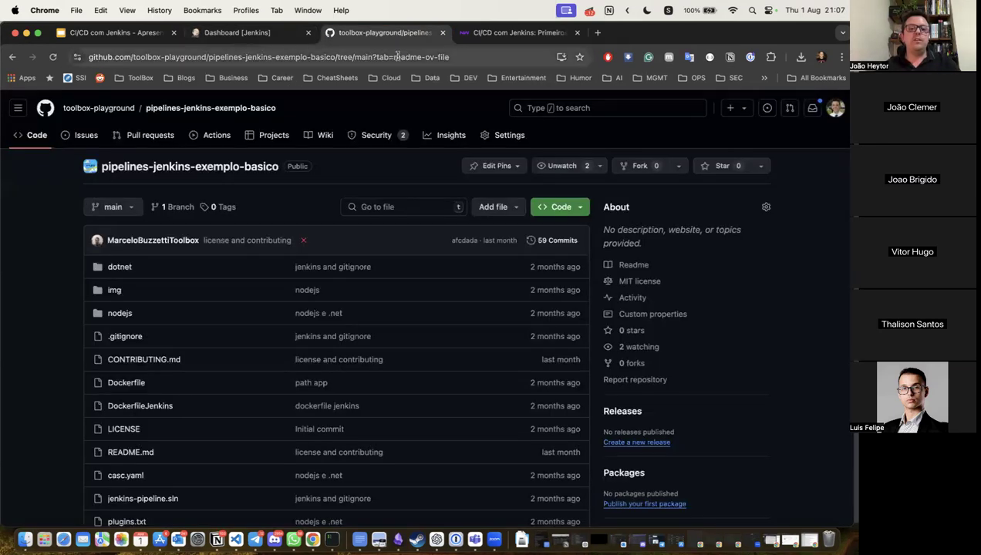
# Trim the browser address back to the pipelines-jenkins-exemplo-basico repository root.
pyautogui.click(285, 60)
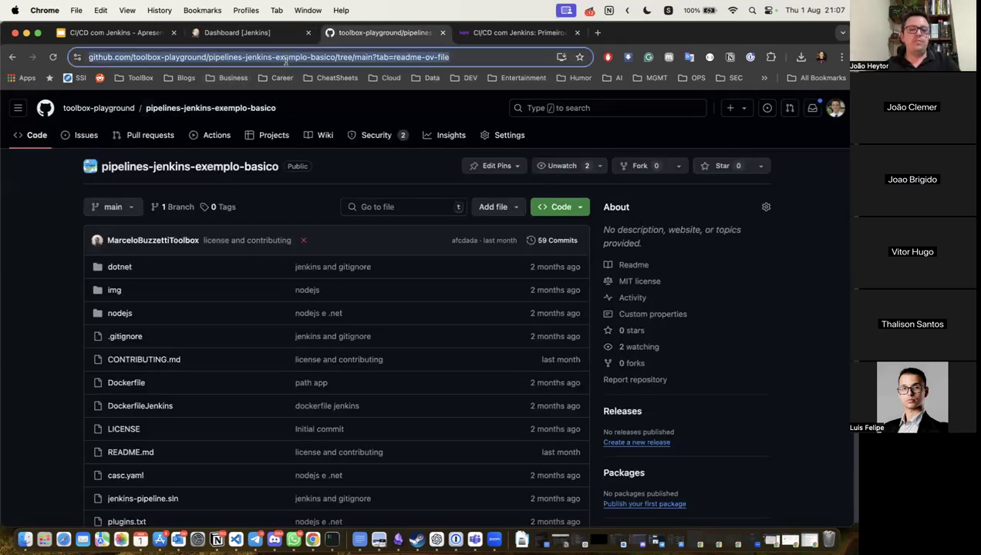
pyautogui.click(334, 56)
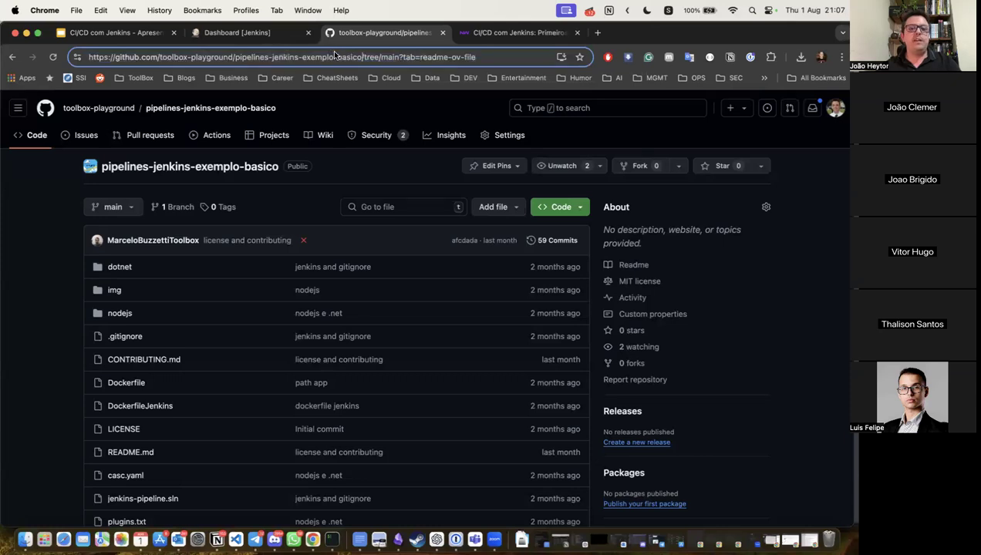
pyautogui.press('shift+super+Left')
pyautogui.press('BackSpace')
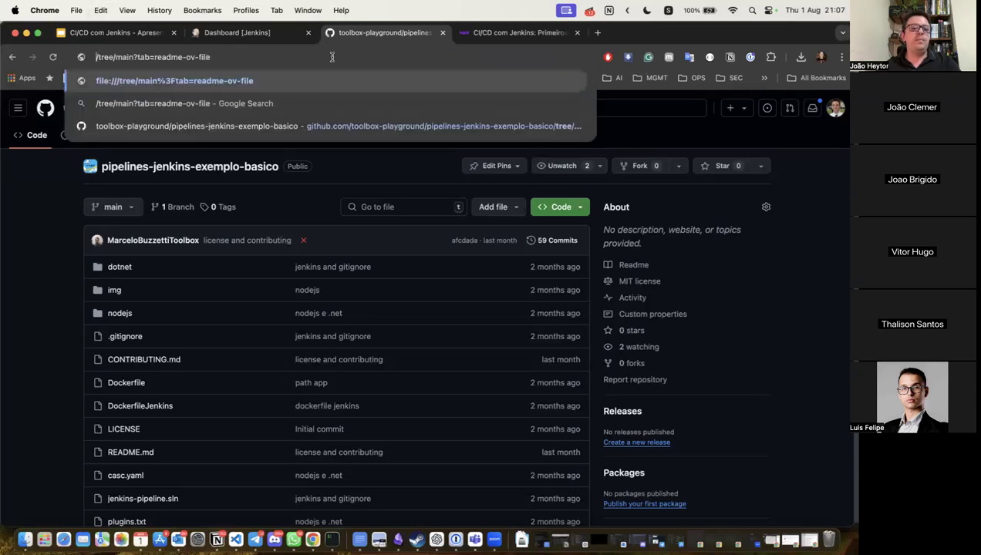
pyautogui.click(46, 262)
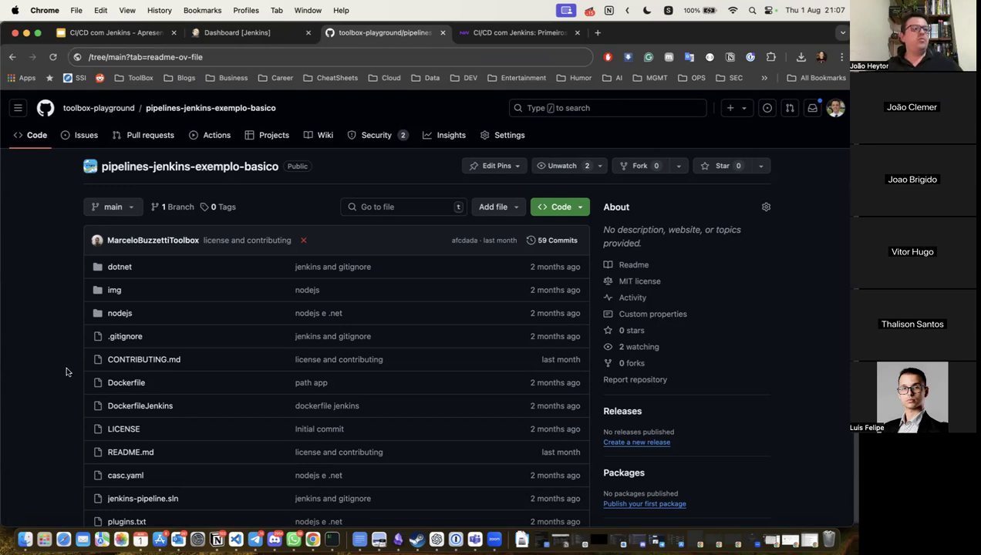
# Read through the repository README, then open the dotnet folder.
pyautogui.scroll(-10, 66, 373)
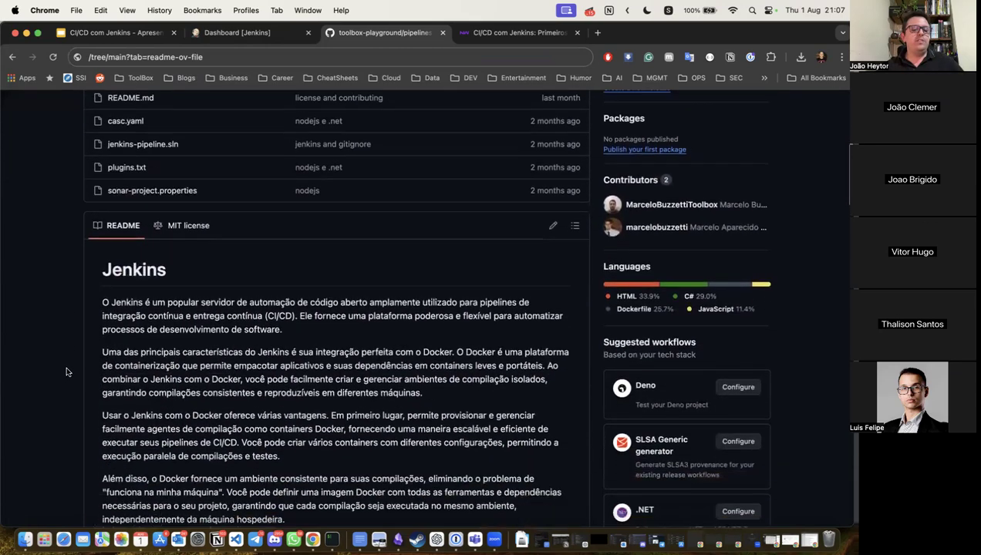
pyautogui.scroll(-10, 66, 373)
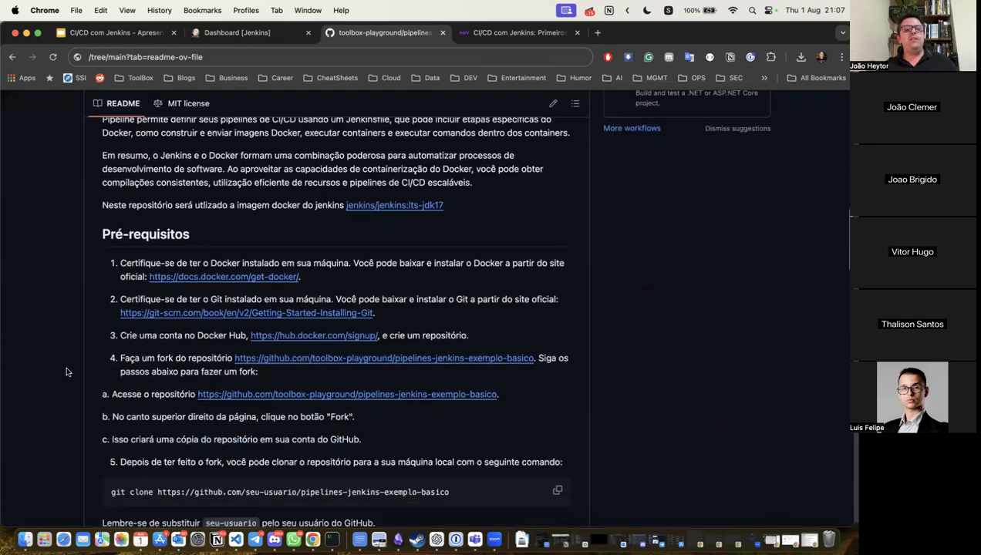
pyautogui.scroll(-5, 66, 372)
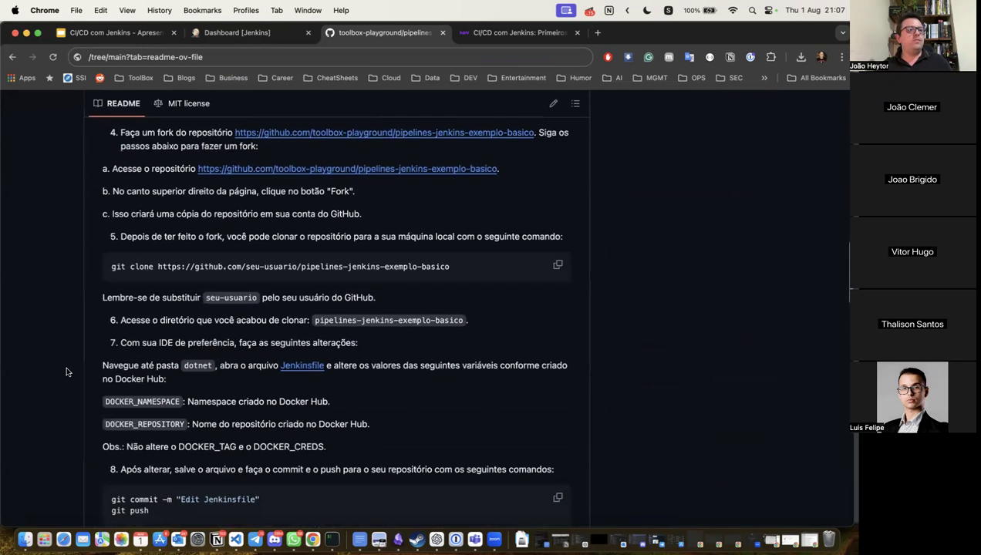
pyautogui.scroll(-2, 67, 373)
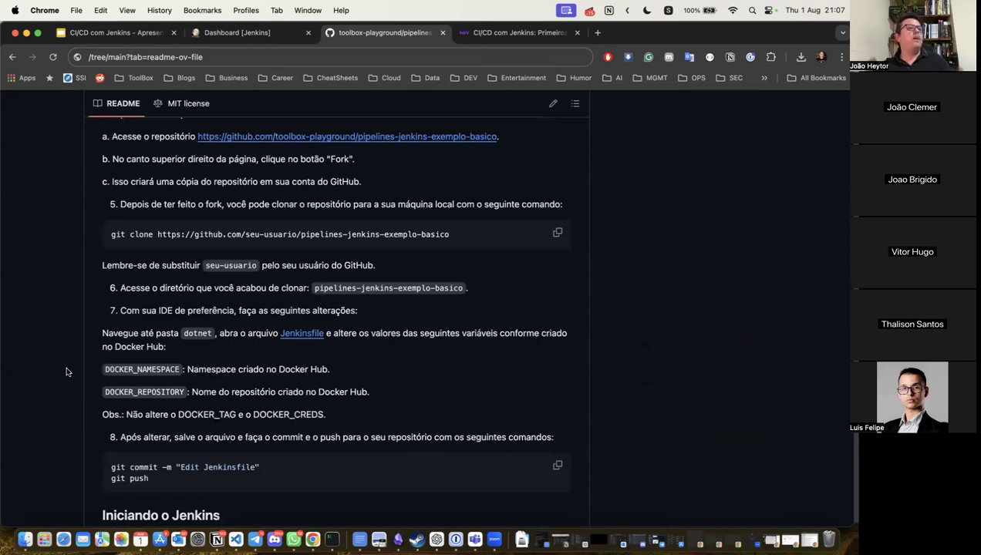
pyautogui.scroll(-3, 67, 372)
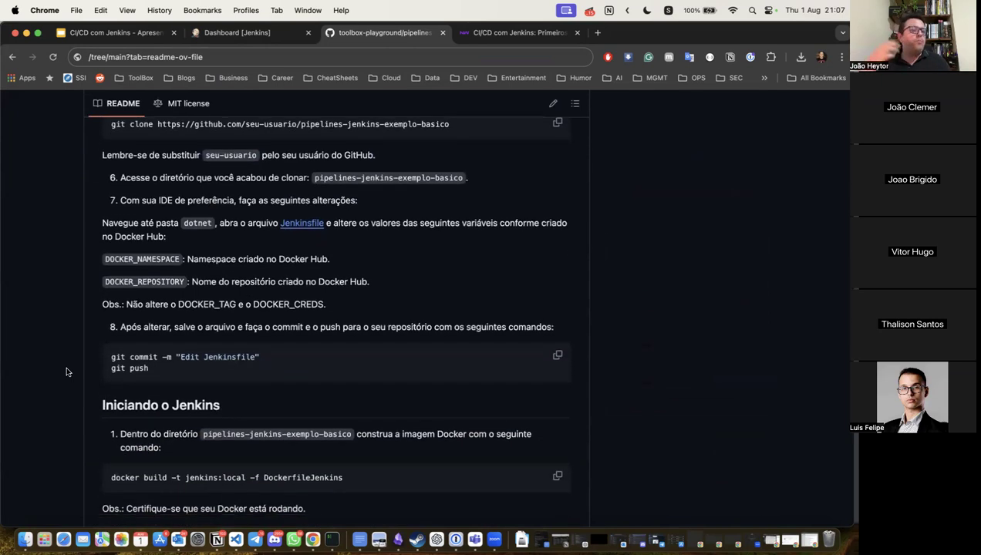
pyautogui.scroll(-4, 67, 372)
pyautogui.scroll(20, 66, 372)
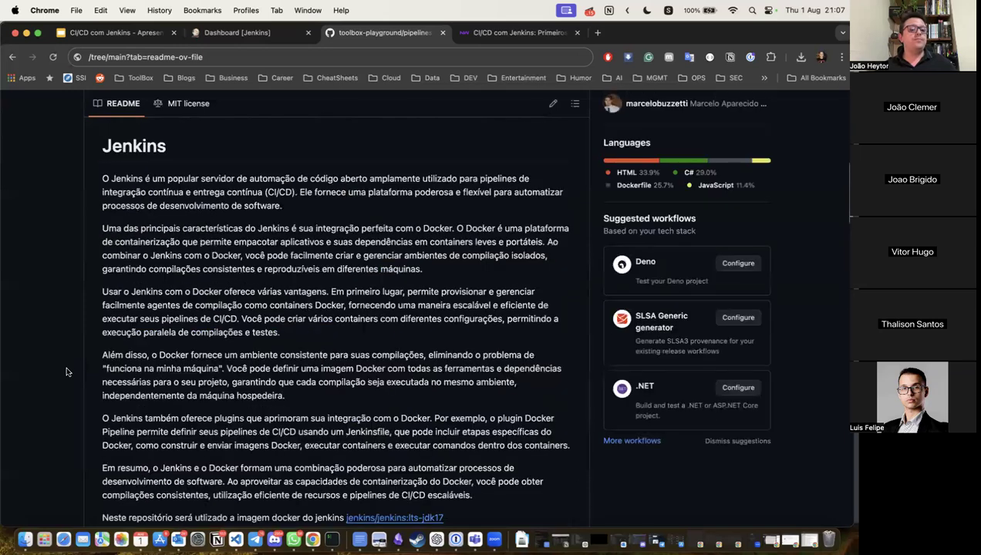
pyautogui.scroll(9, 66, 372)
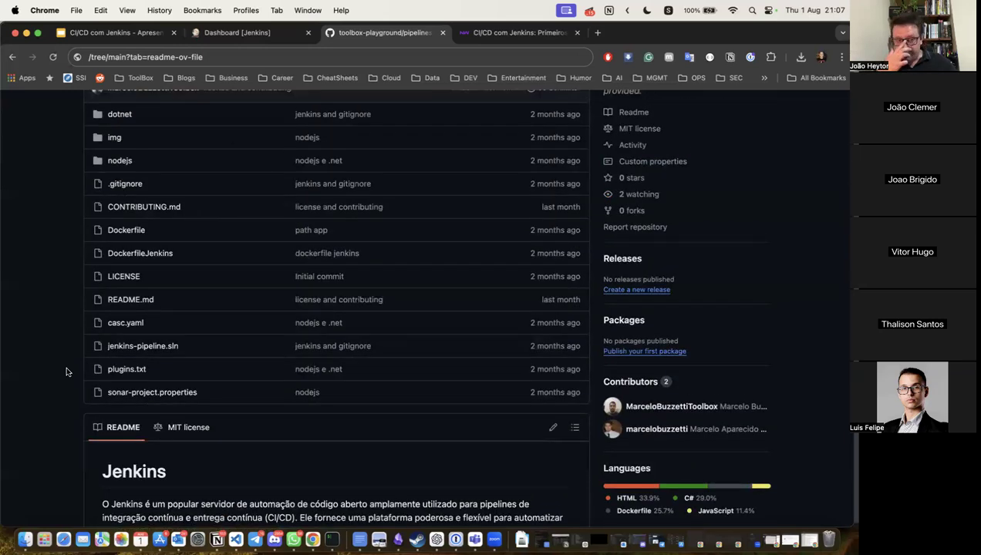
pyautogui.scroll(1, 66, 372)
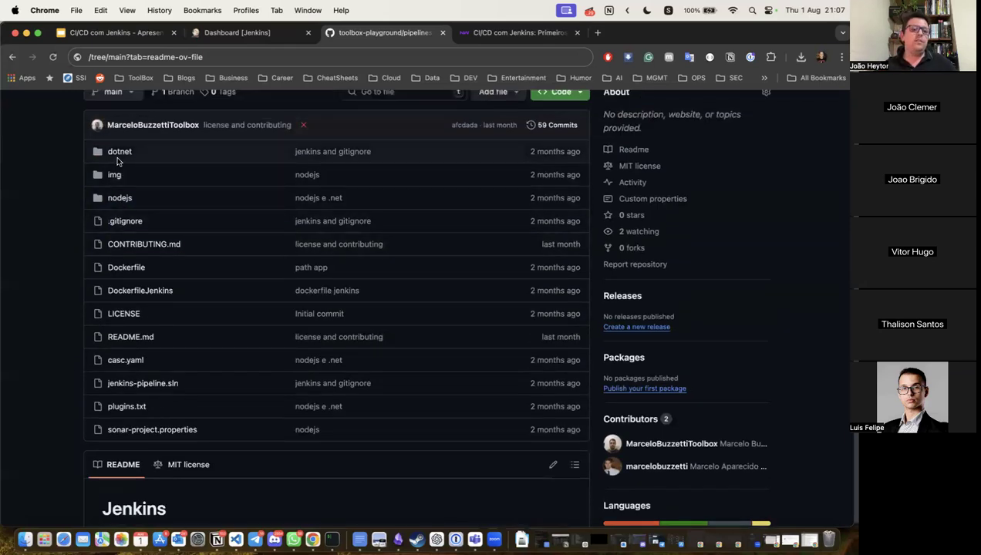
pyautogui.click(119, 157)
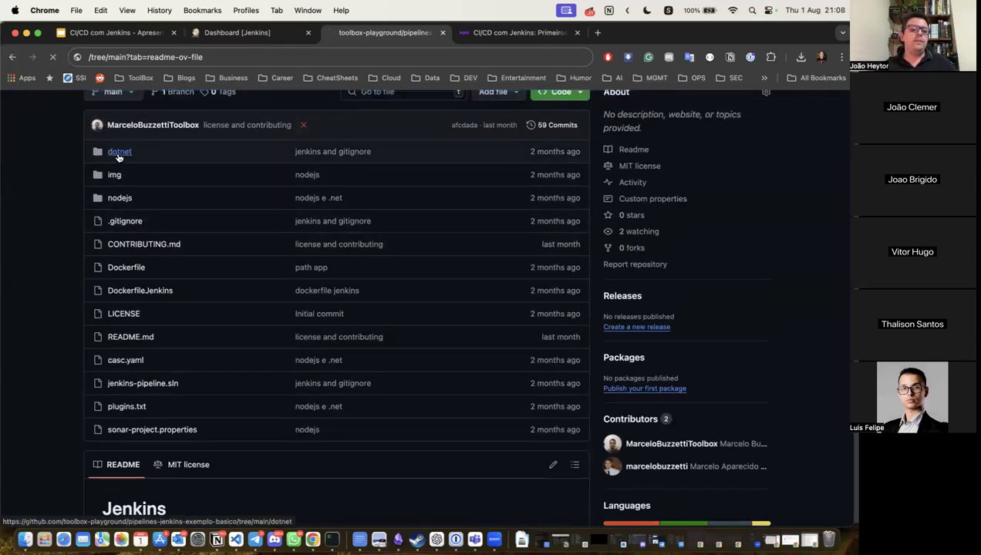
pyautogui.click(235, 395)
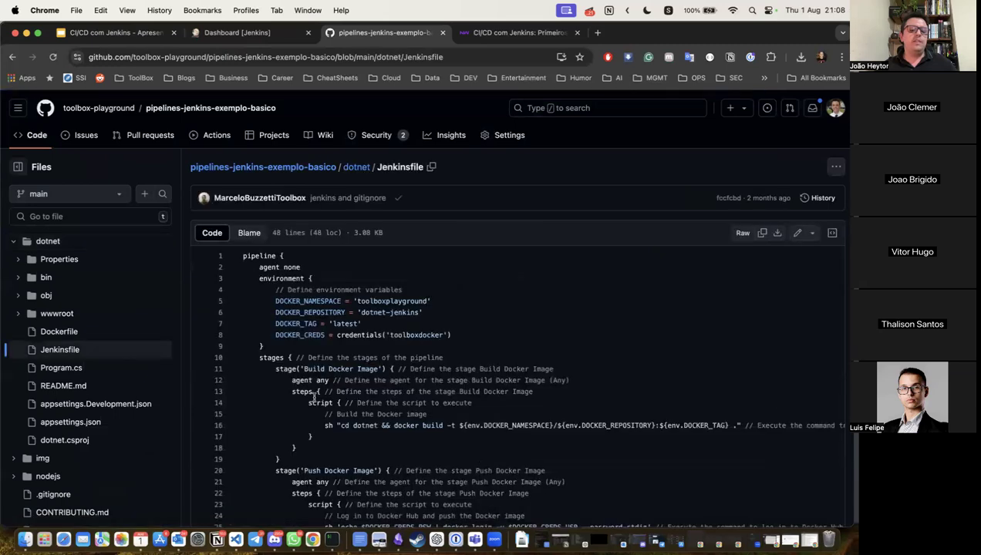
pyautogui.scroll(-3, 314, 395)
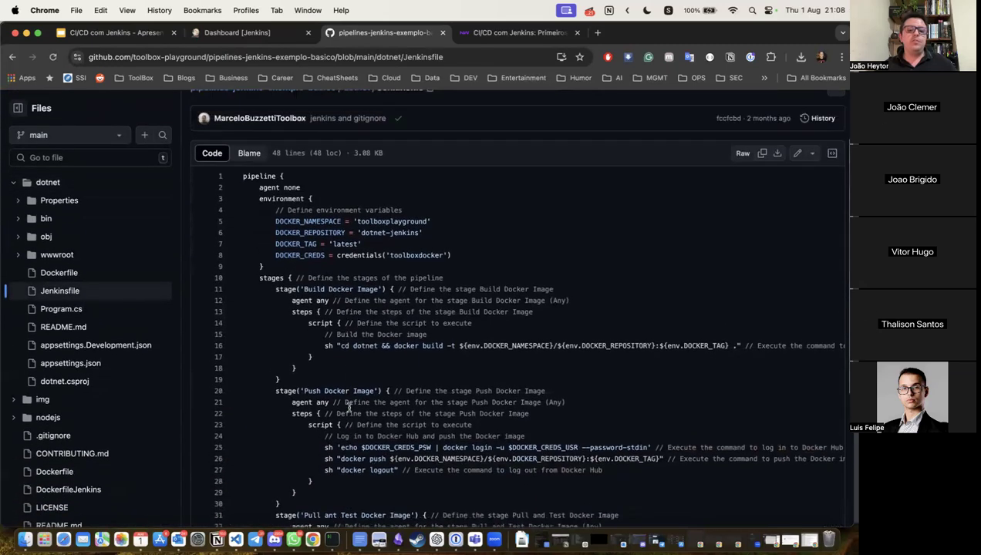
pyautogui.scroll(2, 226, 215)
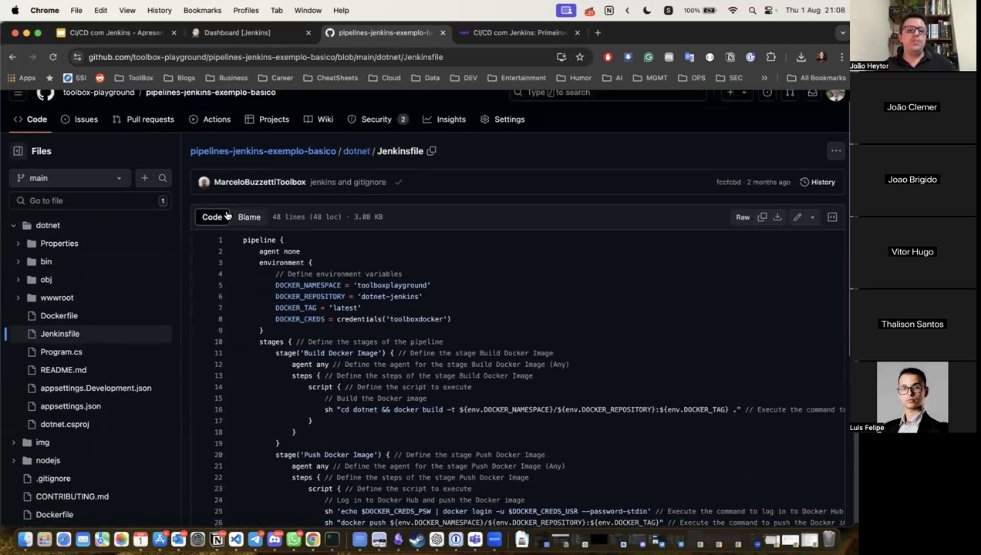
pyautogui.scroll(-2, 395, 355)
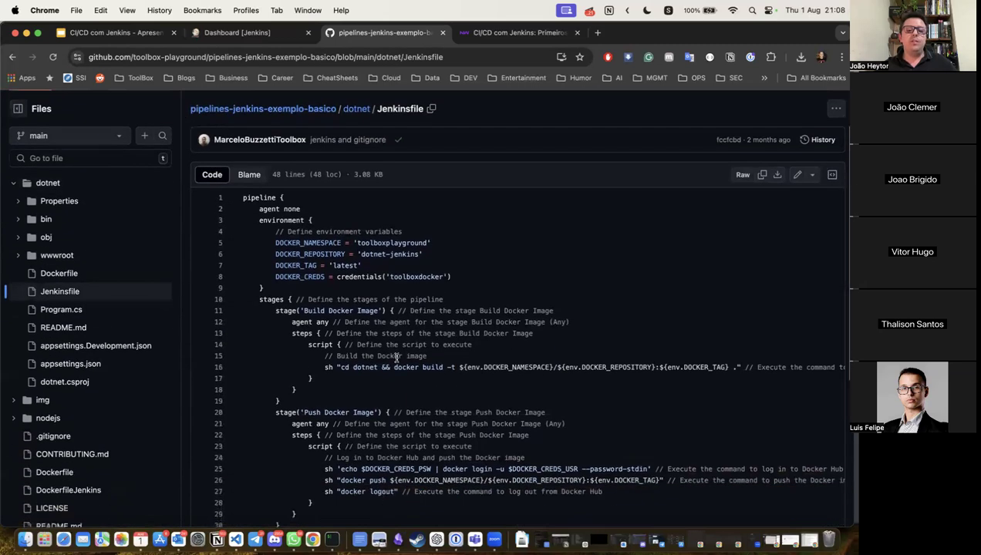
pyautogui.scroll(-2, 396, 357)
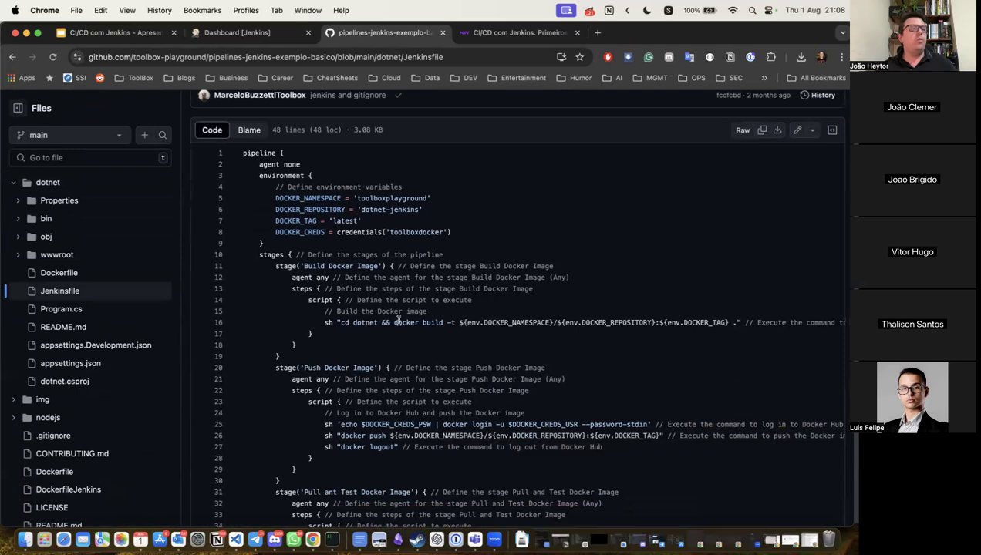
pyautogui.doubleClick(397, 254)
pyautogui.scroll(2, 329, 214)
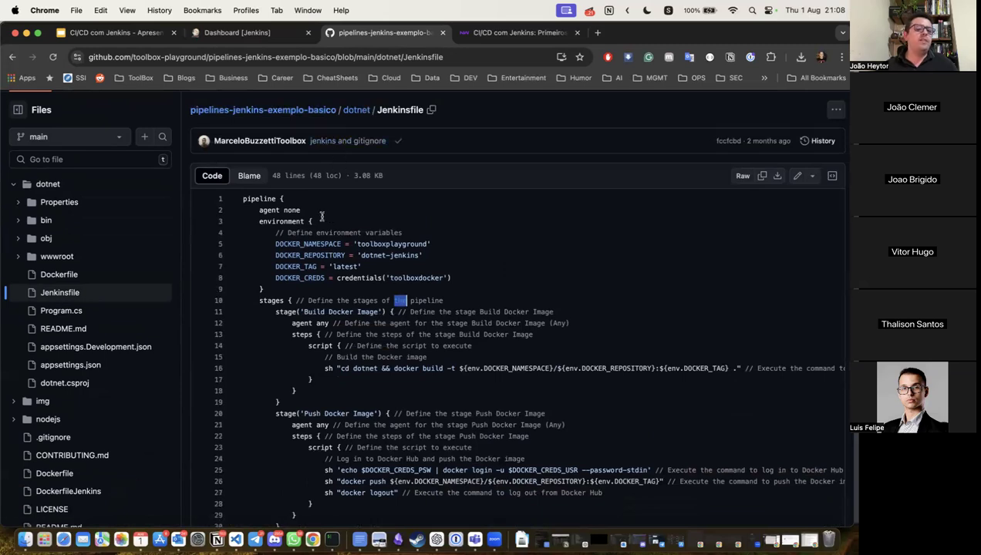
pyautogui.click(311, 254)
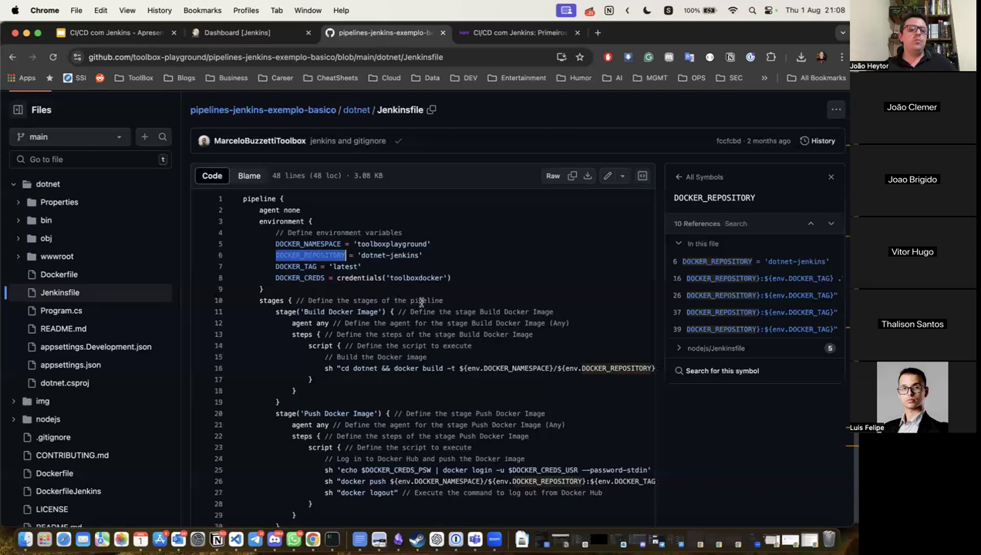
pyautogui.click(421, 302)
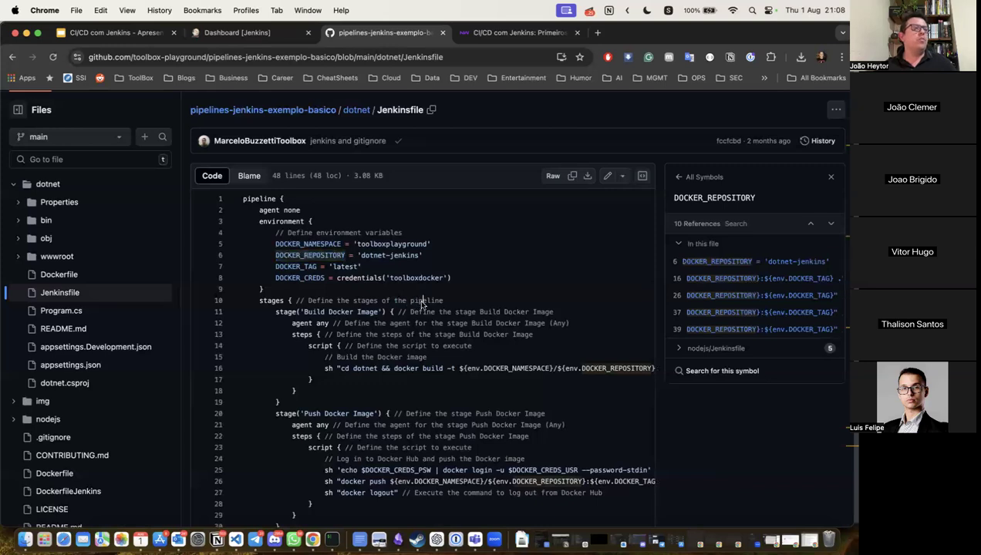
pyautogui.doubleClick(269, 210)
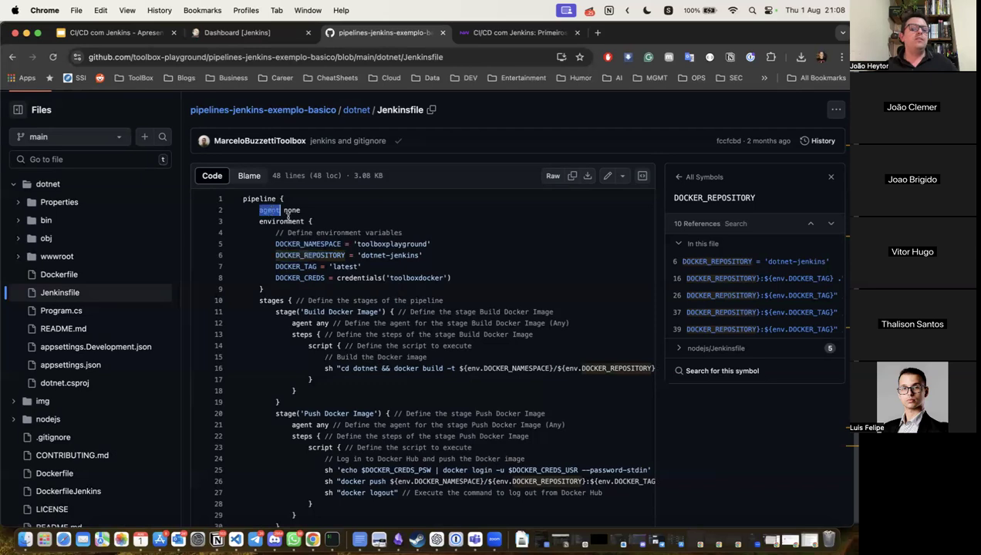
pyautogui.doubleClick(292, 210)
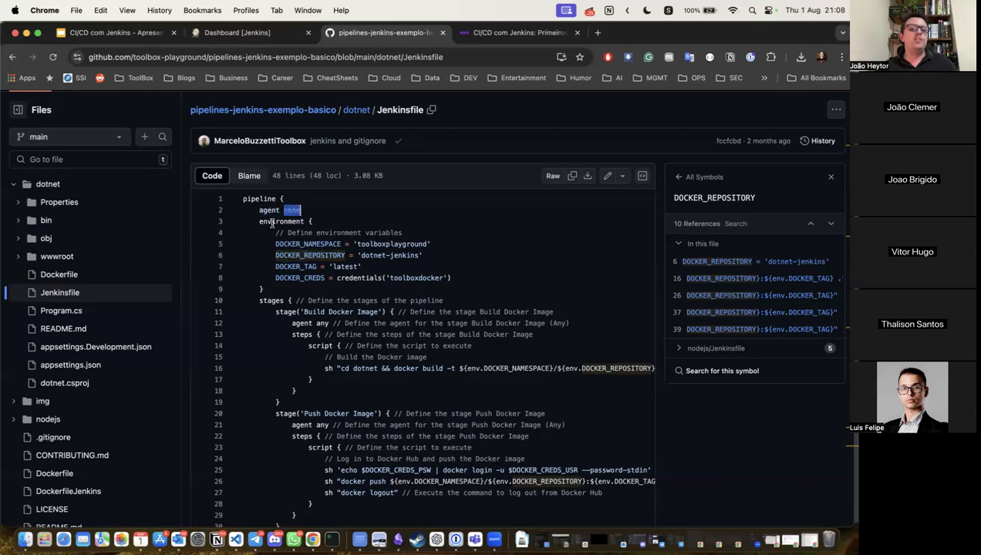
pyautogui.click(281, 244)
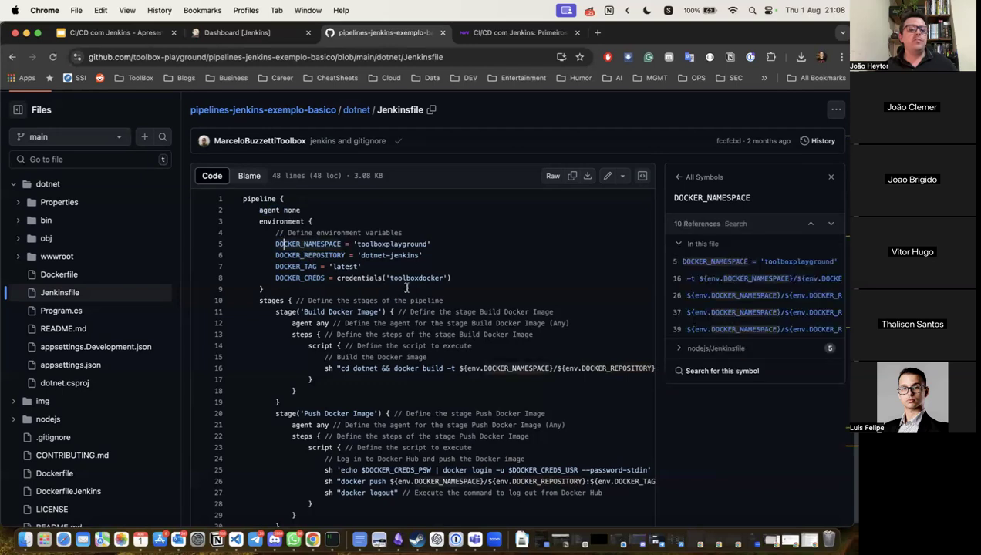
pyautogui.moveTo(449, 280); pyautogui.dragTo(250, 248)
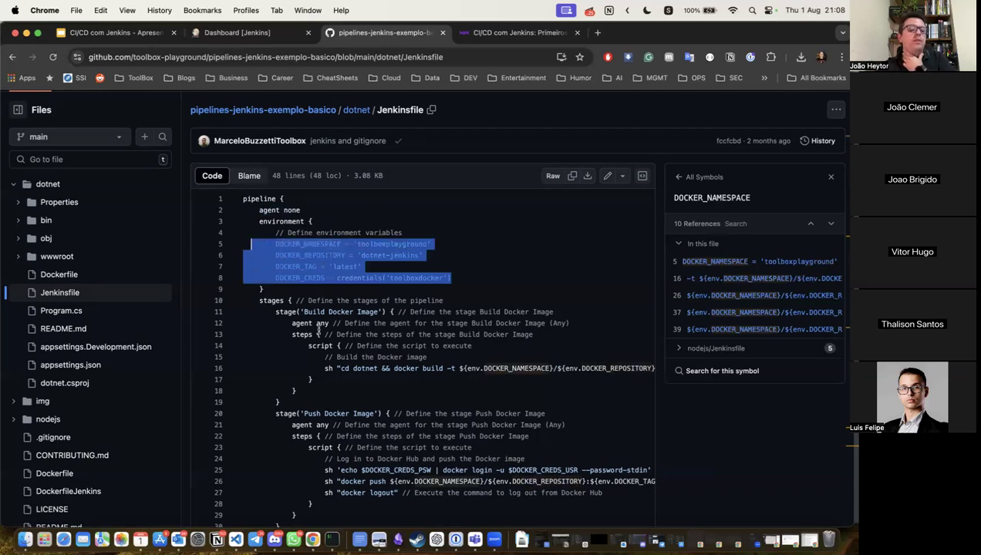
pyautogui.scroll(-2, 324, 315)
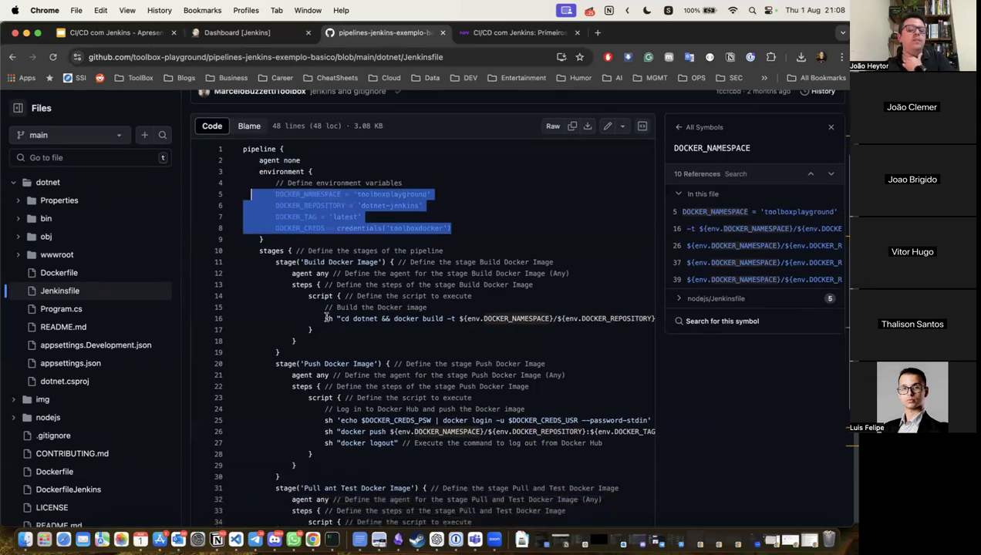
pyautogui.click(295, 262)
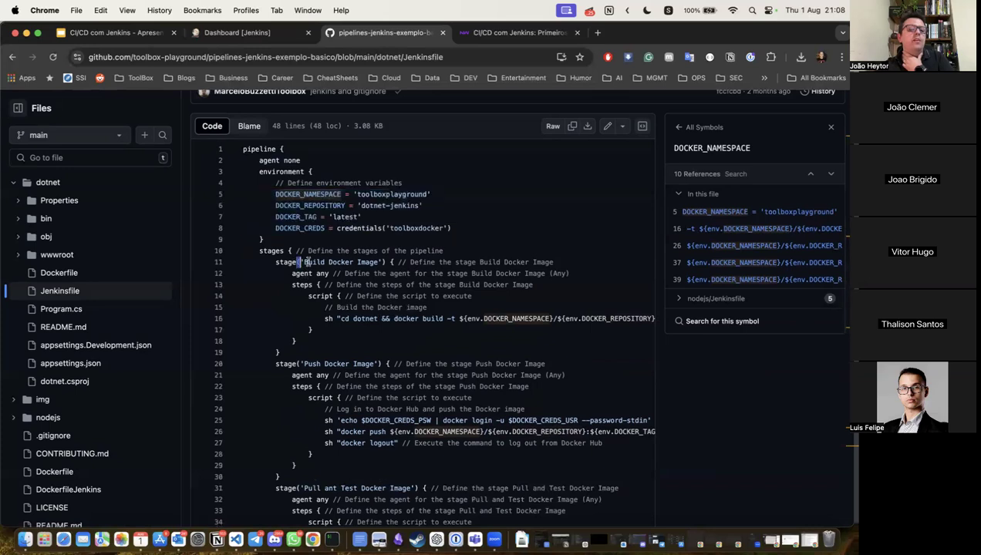
pyautogui.moveTo(307, 262); pyautogui.dragTo(366, 262)
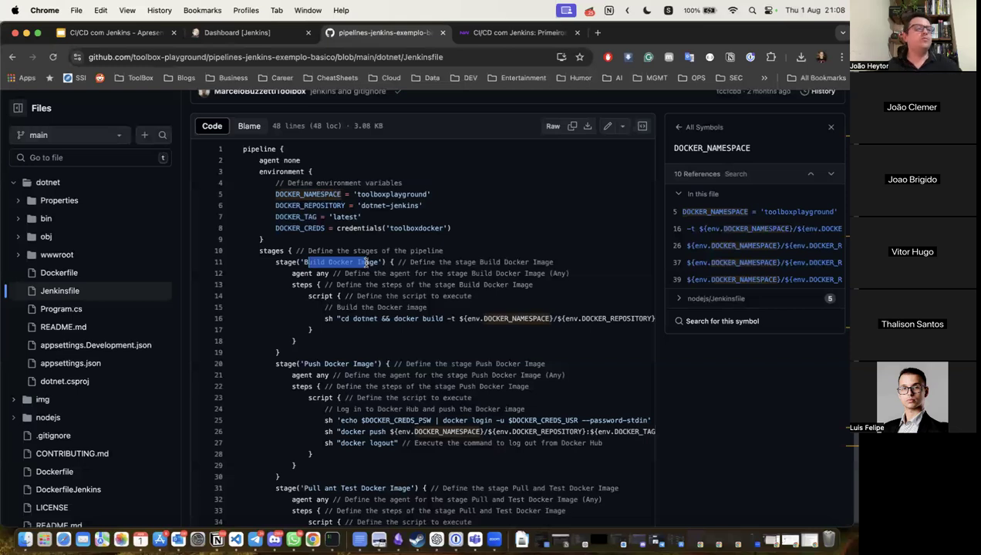
pyautogui.hscroll(3, 366, 262)
pyautogui.hscroll(-3, 366, 263)
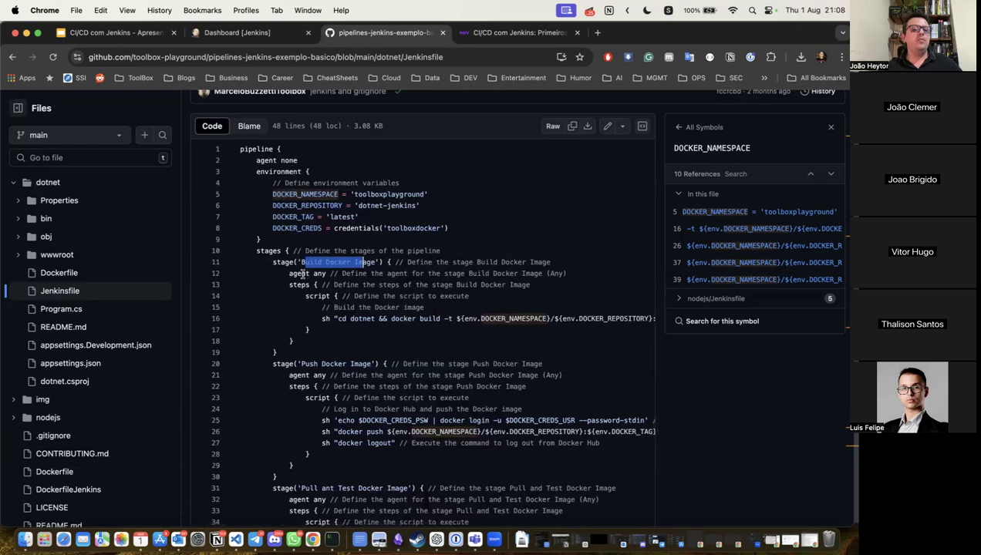
pyautogui.moveTo(289, 274); pyautogui.dragTo(309, 274)
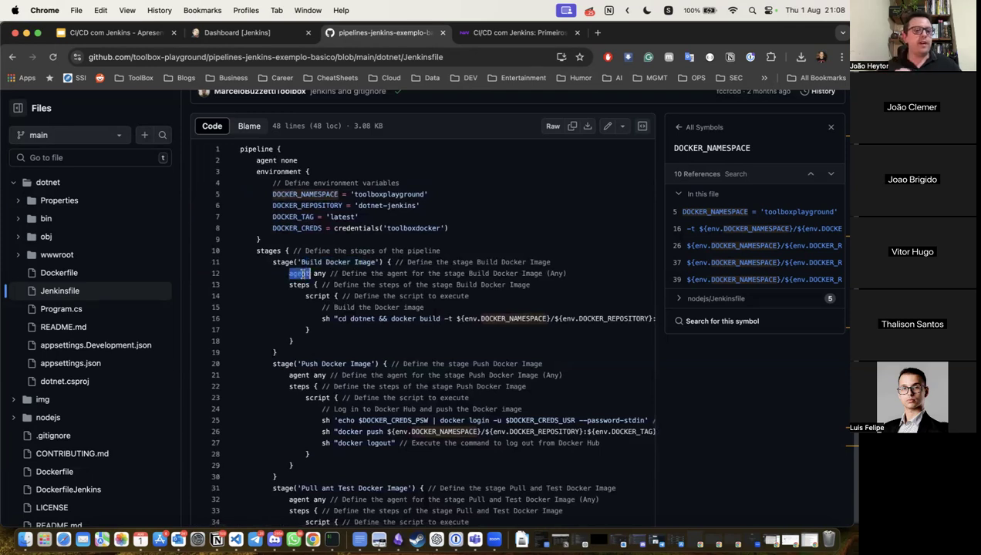
pyautogui.moveTo(307, 274); pyautogui.dragTo(312, 275)
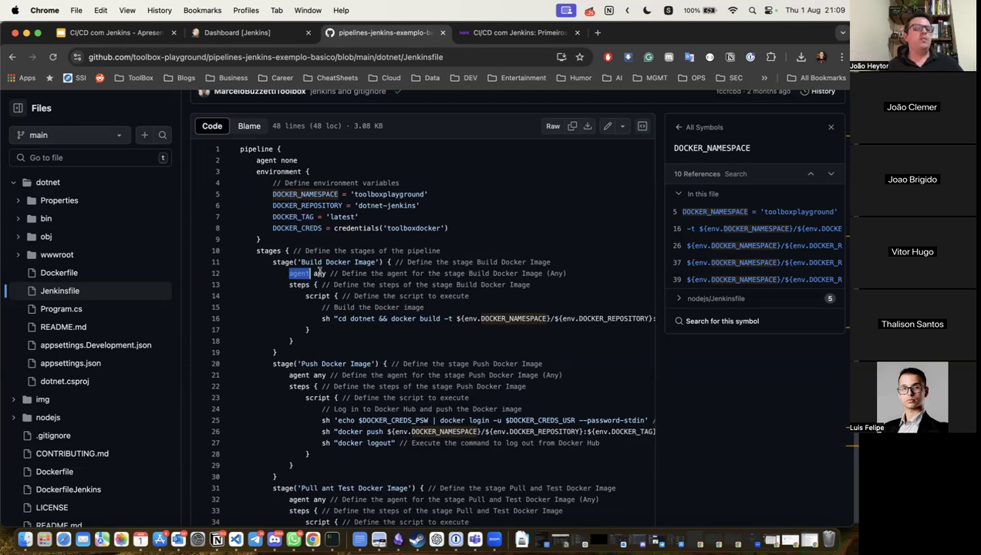
pyautogui.doubleClick(317, 272)
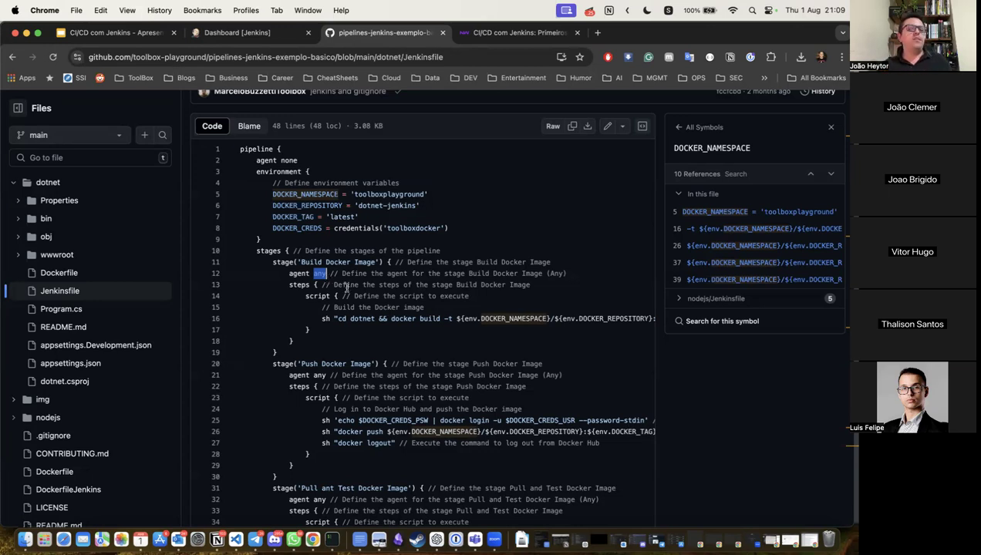
pyautogui.hscroll(3, 421, 350)
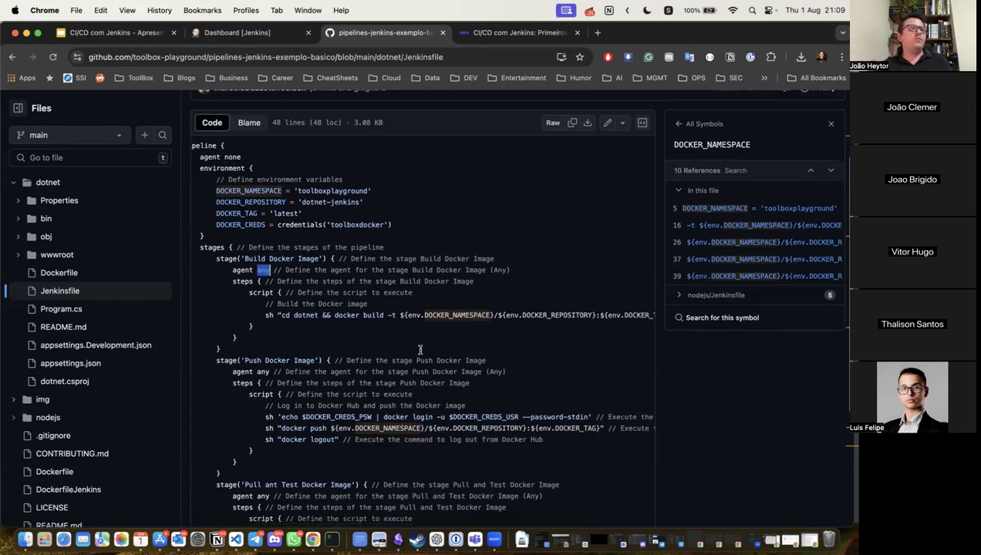
pyautogui.scroll(-1, 420, 350)
pyautogui.hscroll(5, 420, 350)
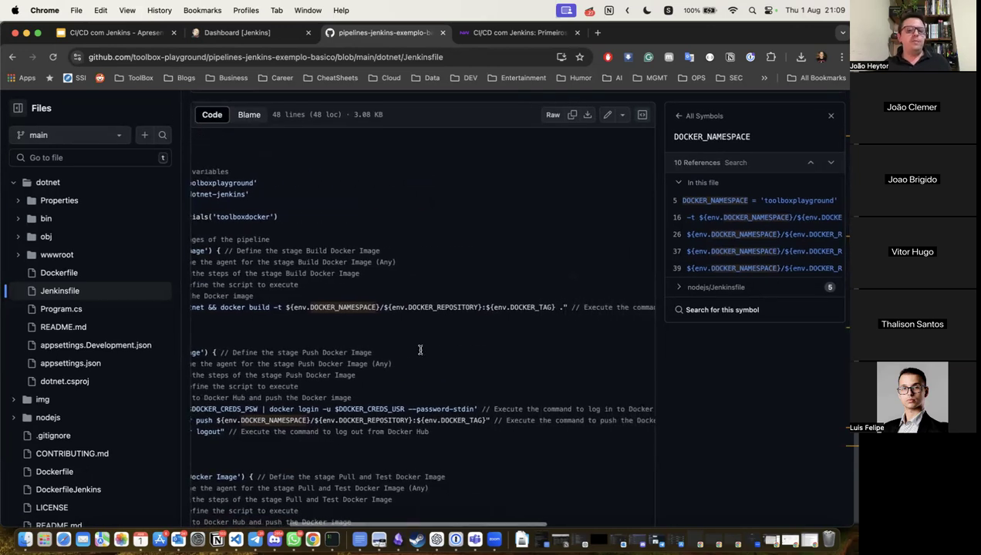
pyautogui.hscroll(-6, 420, 350)
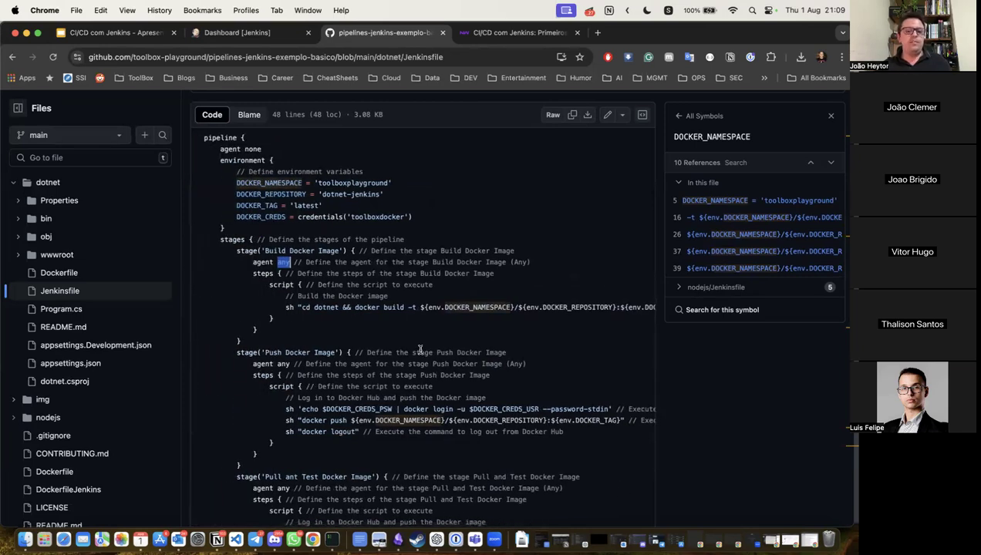
pyautogui.scroll(-1, 420, 350)
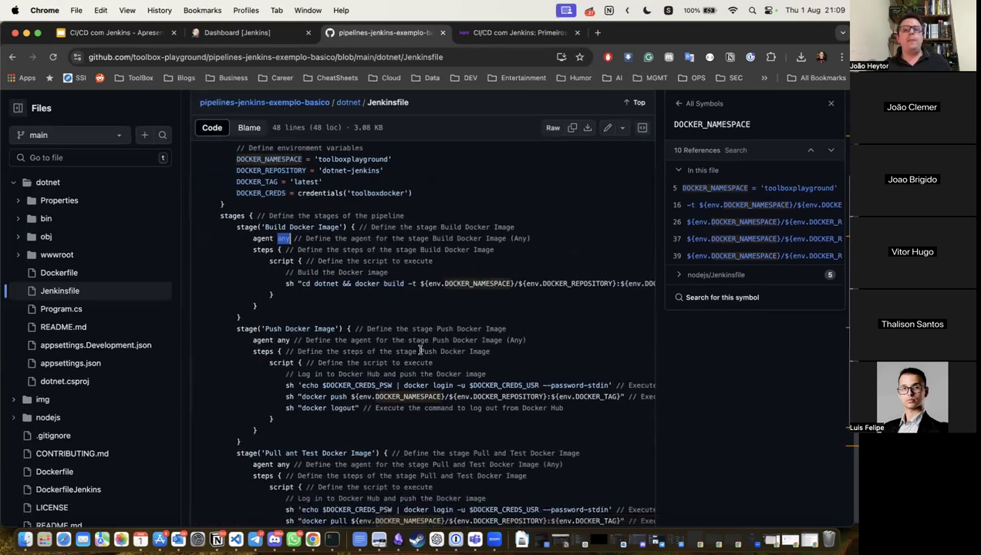
pyautogui.click(831, 104)
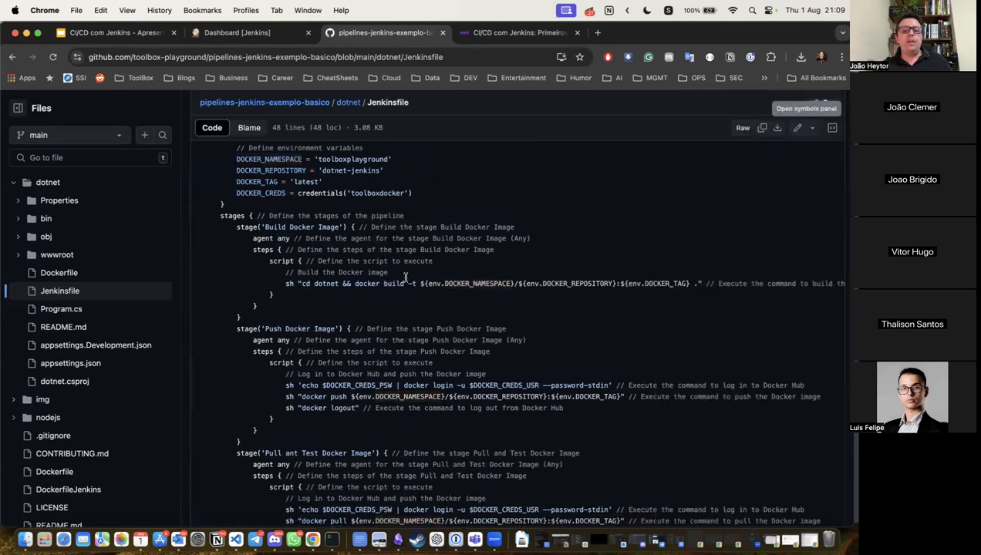
pyautogui.hscroll(2, 405, 278)
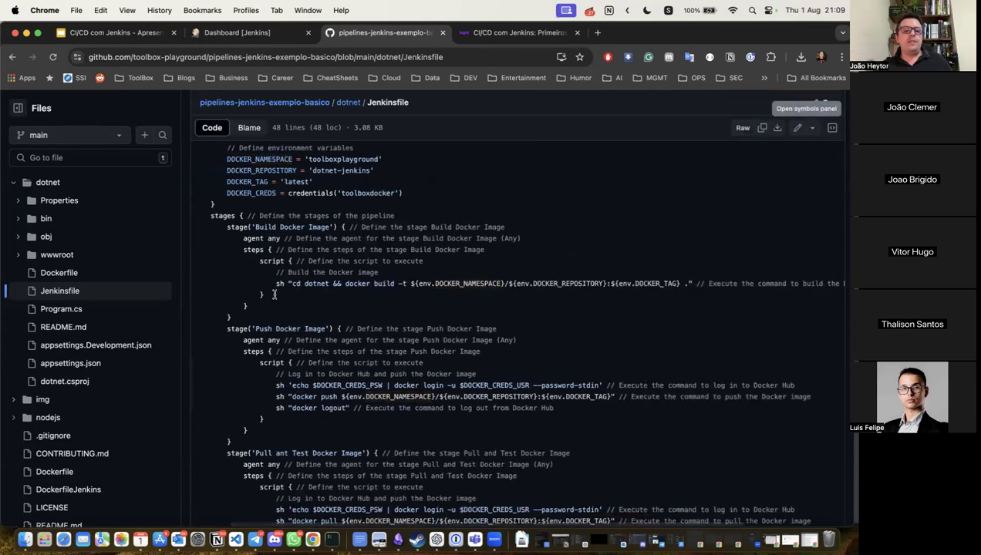
pyautogui.scroll(3, 250, 209)
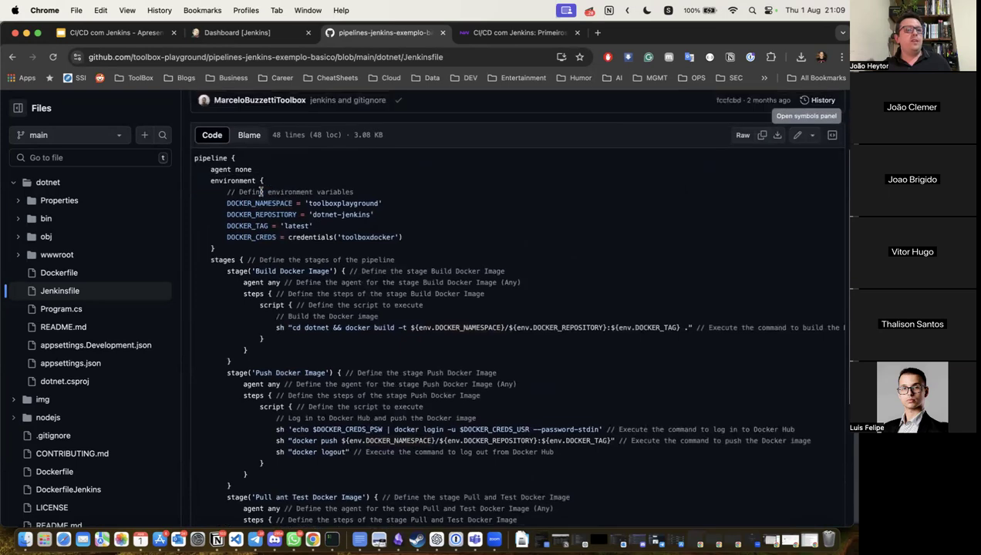
pyautogui.scroll(-3, 284, 241)
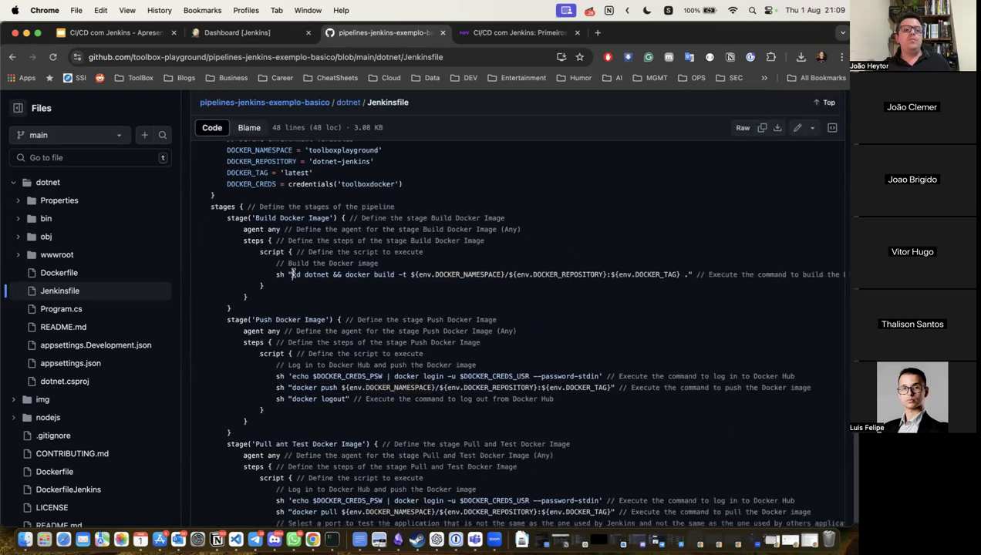
pyautogui.doubleClick(384, 274)
pyautogui.hscroll(2, 417, 270)
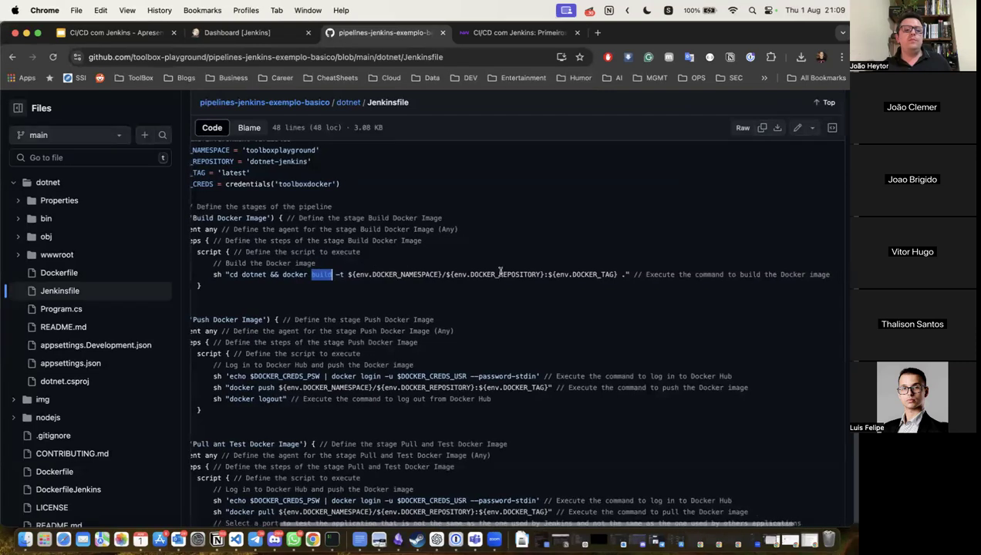
pyautogui.hscroll(-3, 331, 315)
pyautogui.scroll(-1, 332, 314)
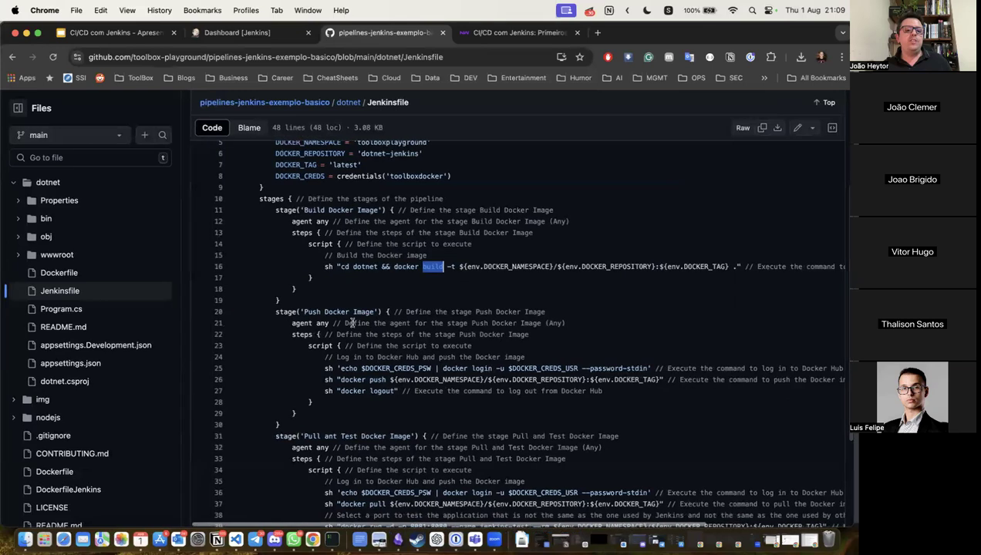
pyautogui.click(282, 285)
pyautogui.doubleClick(279, 288)
pyautogui.click(279, 289)
# Inspect the Push Docker Image stage's DOCKER_CREDS_PSW login, push and logout lines, then return to the Jenkins dashboard.
pyautogui.moveTo(277, 288); pyautogui.dragTo(340, 375)
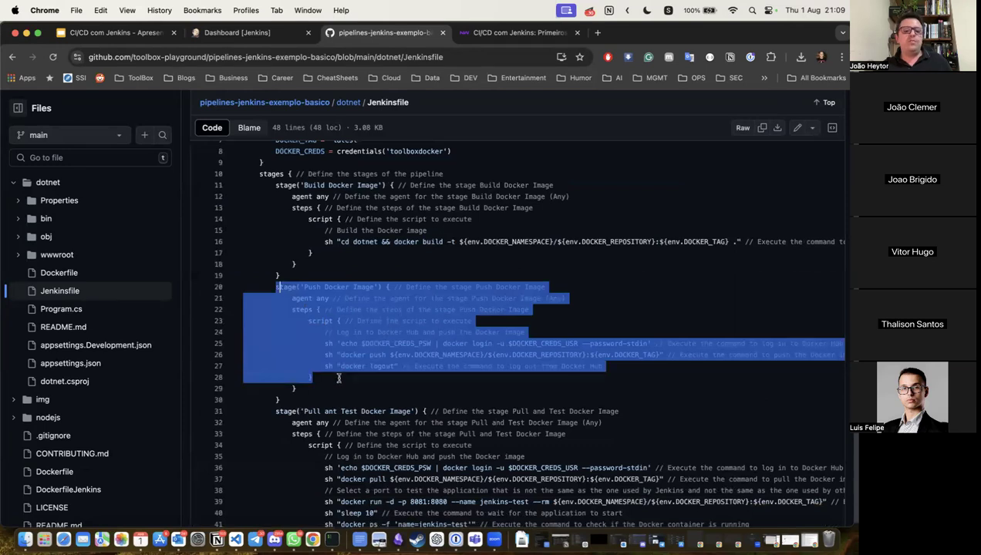
pyautogui.click(336, 369)
pyautogui.scroll(-3, 339, 370)
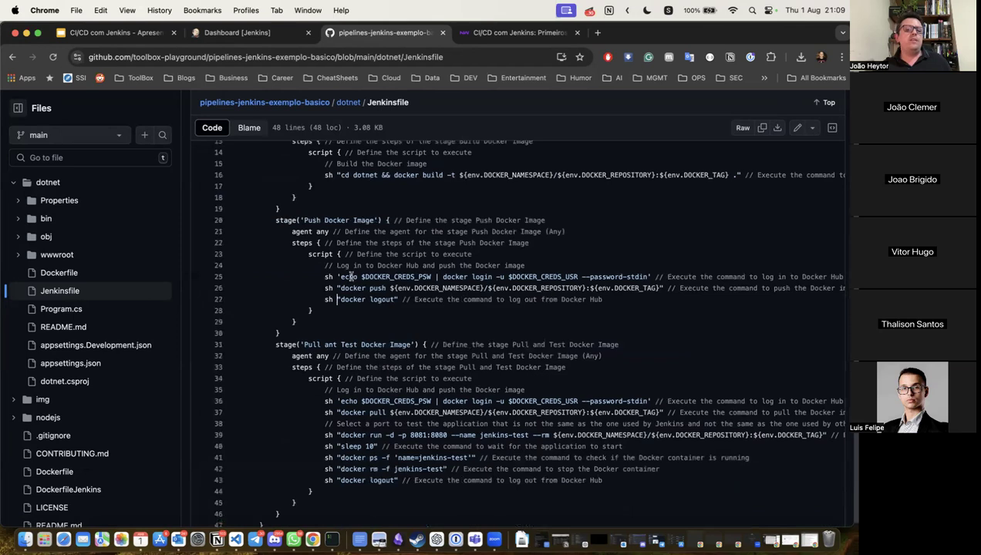
pyautogui.doubleClick(395, 276)
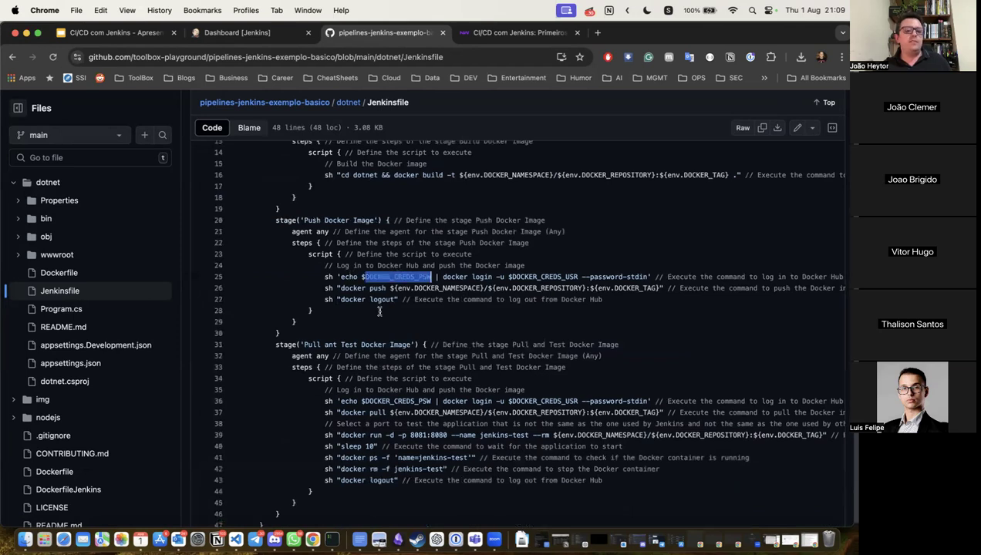
pyautogui.scroll(-1, 389, 324)
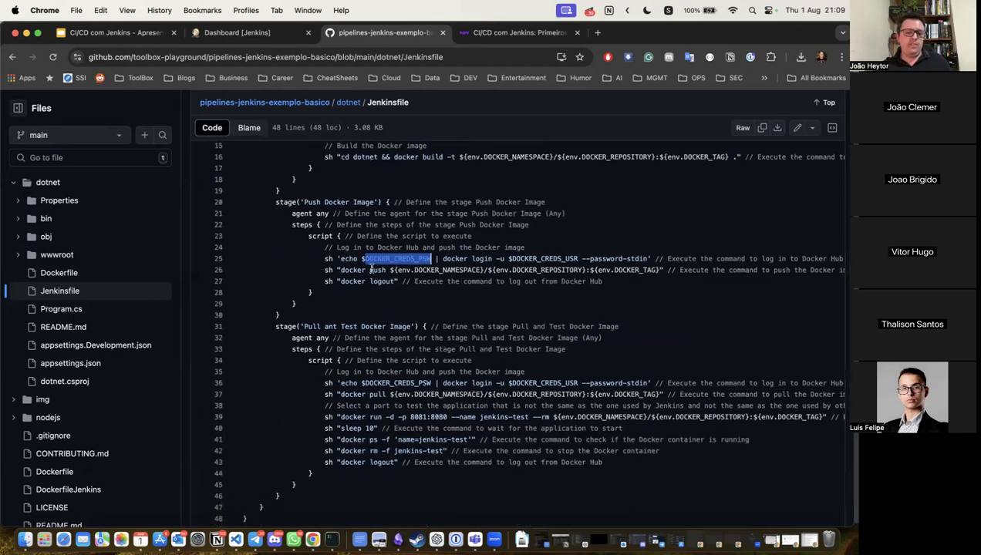
pyautogui.doubleClick(376, 270)
pyautogui.doubleClick(382, 282)
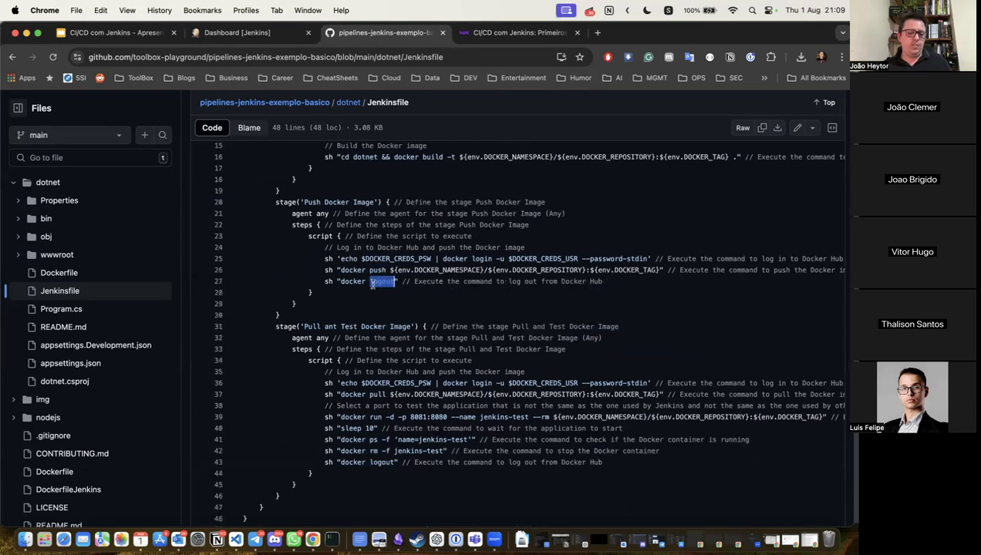
pyautogui.scroll(-2, 376, 316)
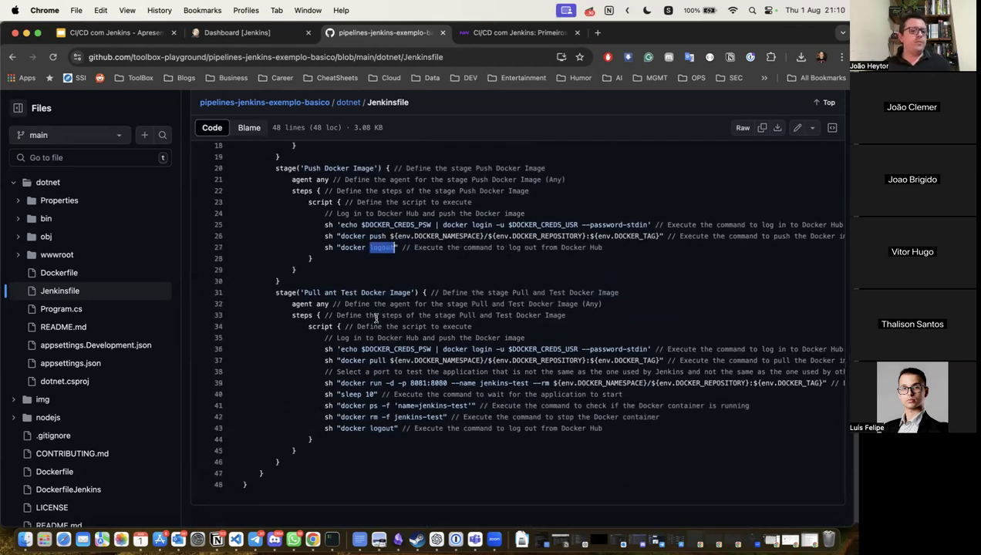
pyautogui.click(312, 294)
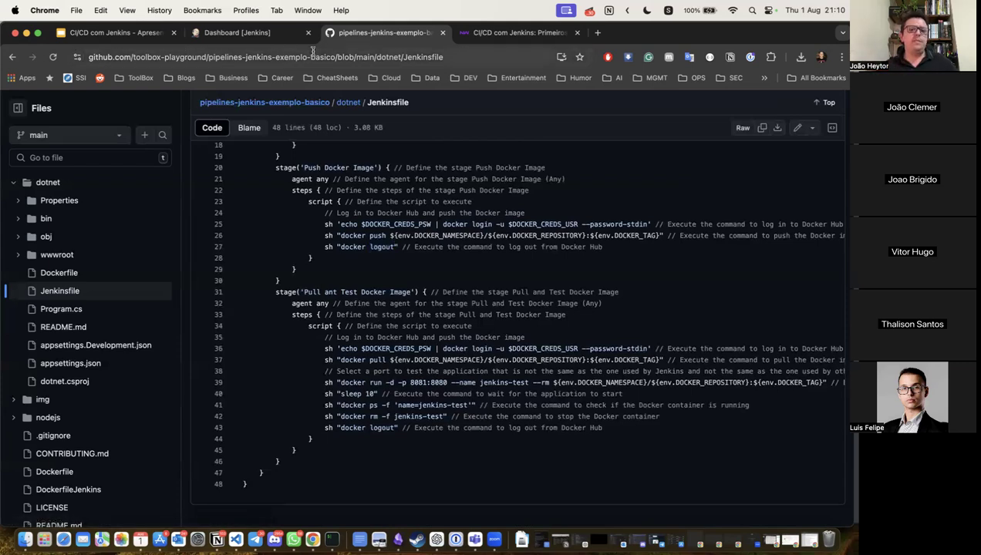
pyautogui.moveTo(634, 41); pyautogui.dragTo(636, 55)
pyautogui.click(254, 46)
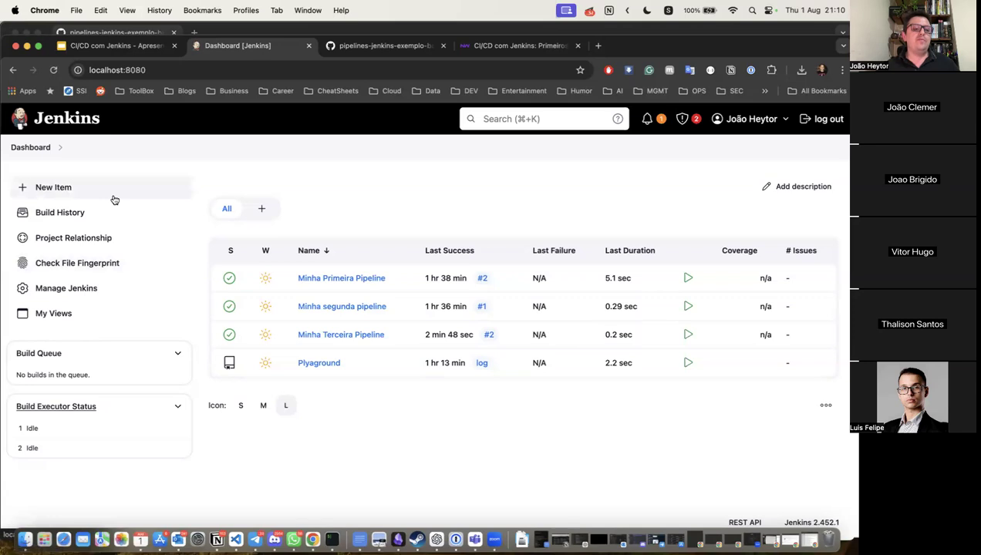
# Go through Manage Jenkins > Credentials > System > Global credentials (unrestricted) and choose Add Credentials.
pyautogui.click(91, 131)
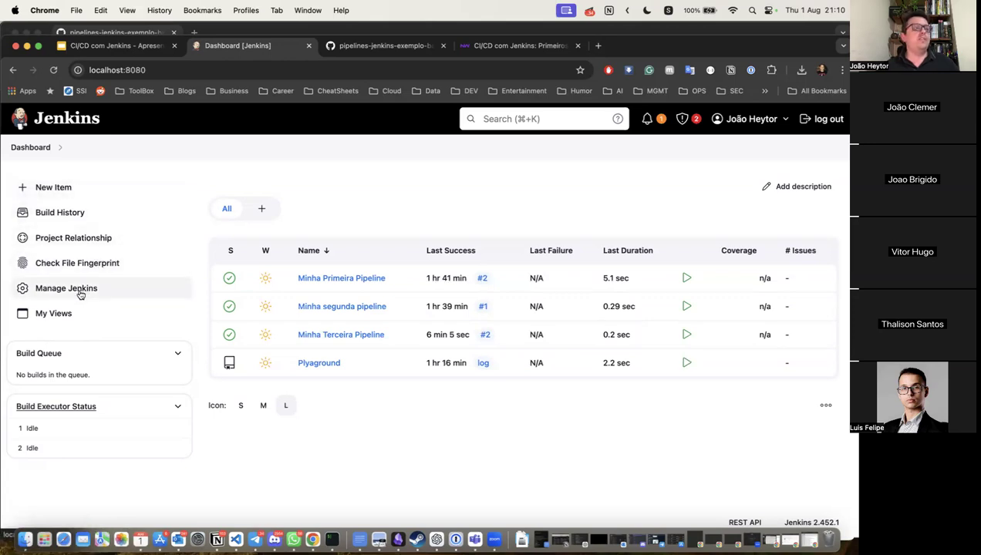
pyautogui.click(51, 295)
pyautogui.scroll(-10, 351, 351)
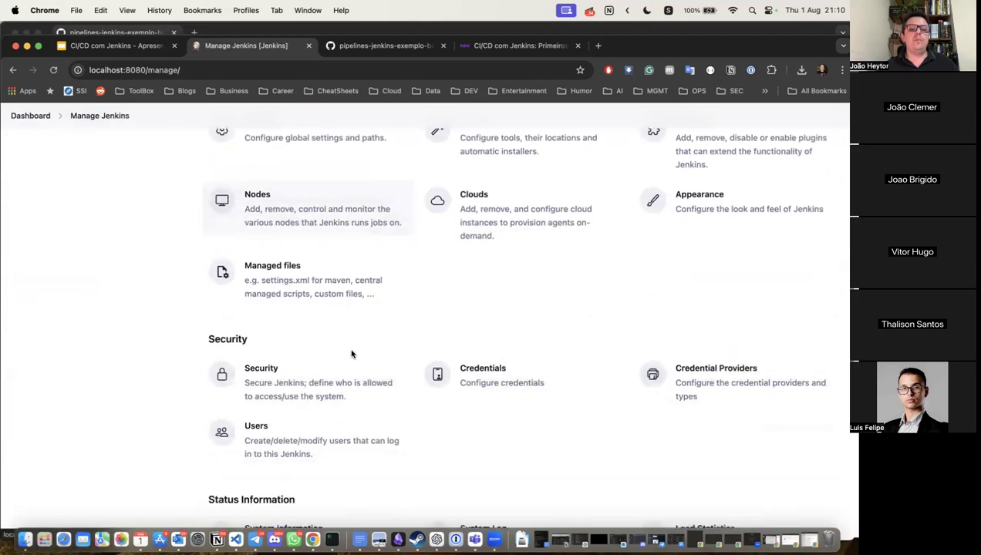
pyautogui.click(483, 380)
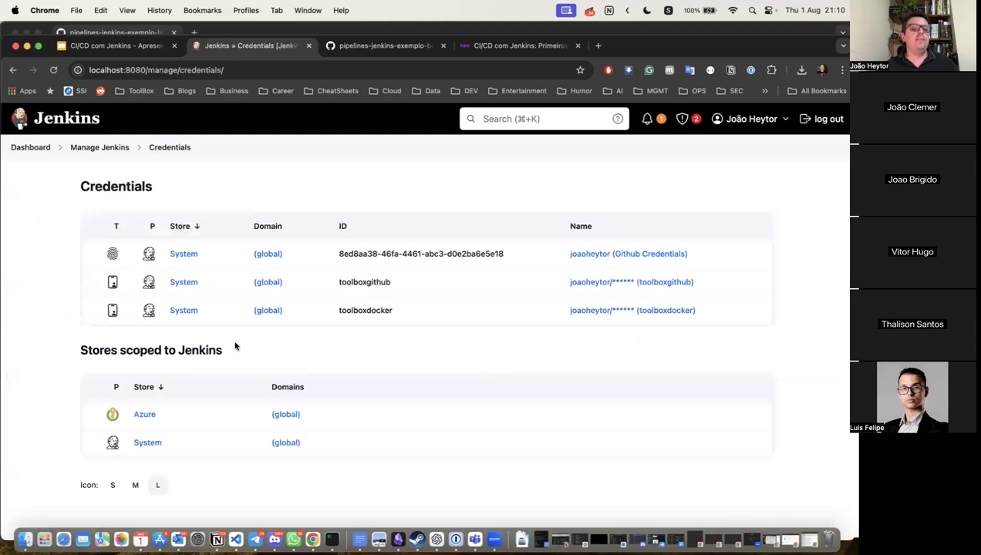
pyautogui.click(192, 256)
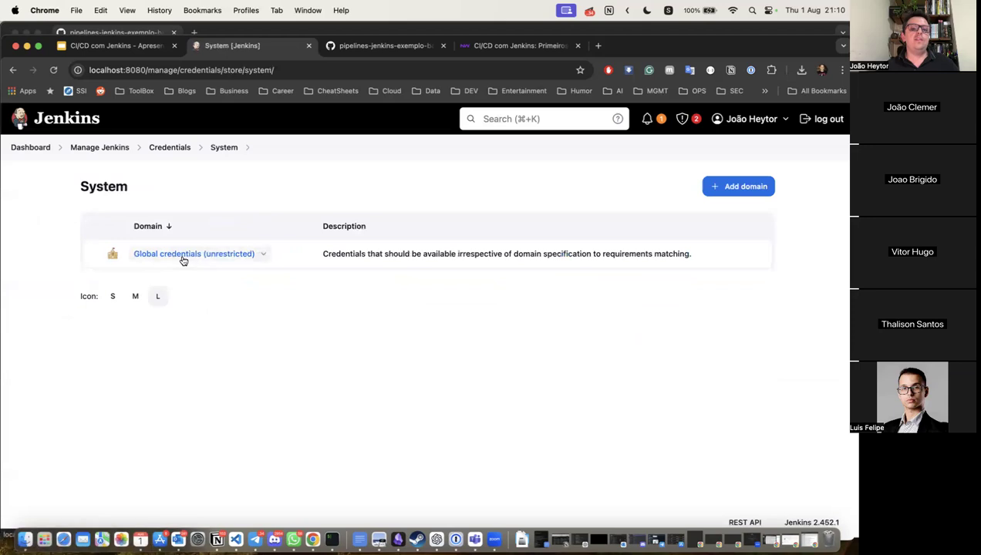
pyautogui.click(182, 256)
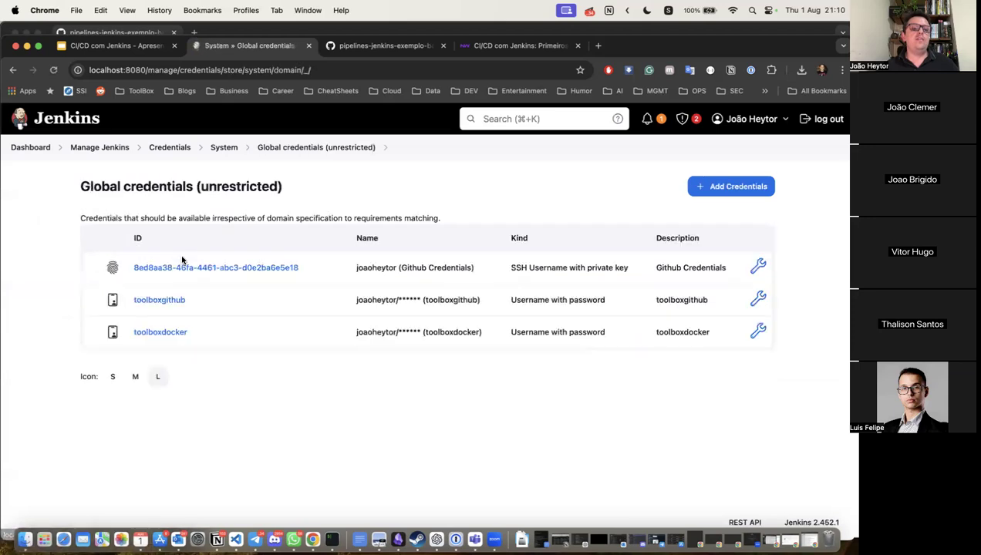
pyautogui.doubleClick(229, 187)
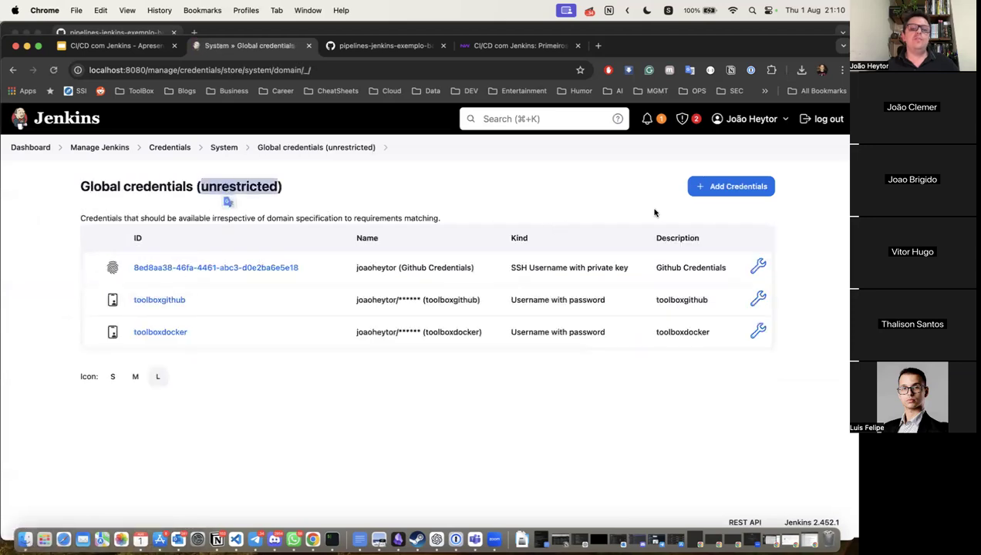
pyautogui.click(713, 198)
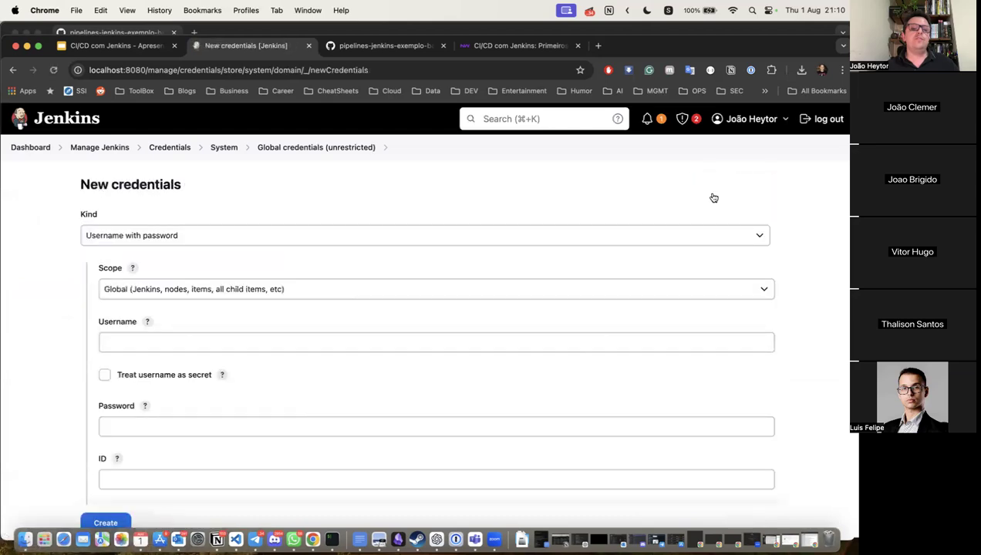
# Try the Secret text and Secret file kinds, then set Kind back to Username with password.
pyautogui.click(195, 233)
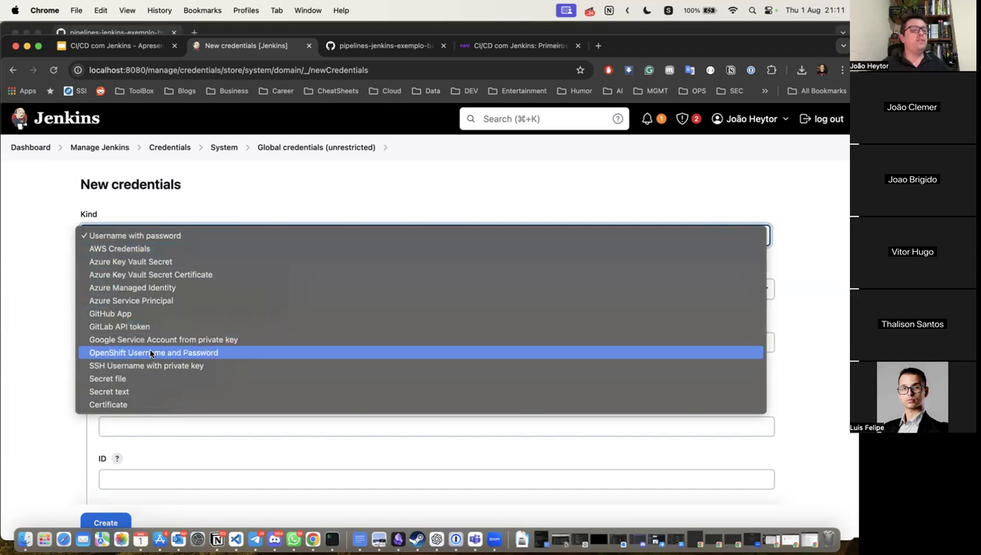
pyautogui.click(151, 391)
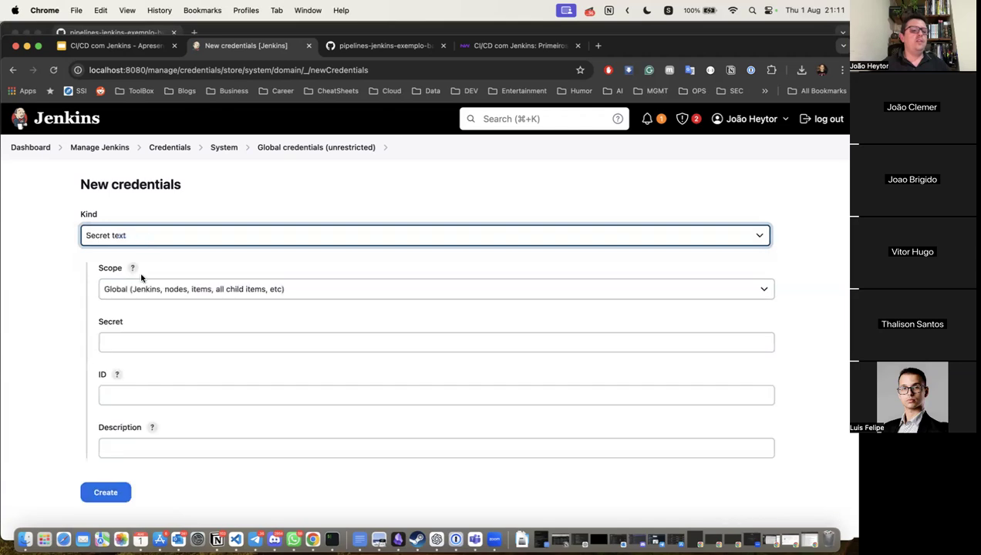
pyautogui.click(130, 228)
pyautogui.click(132, 221)
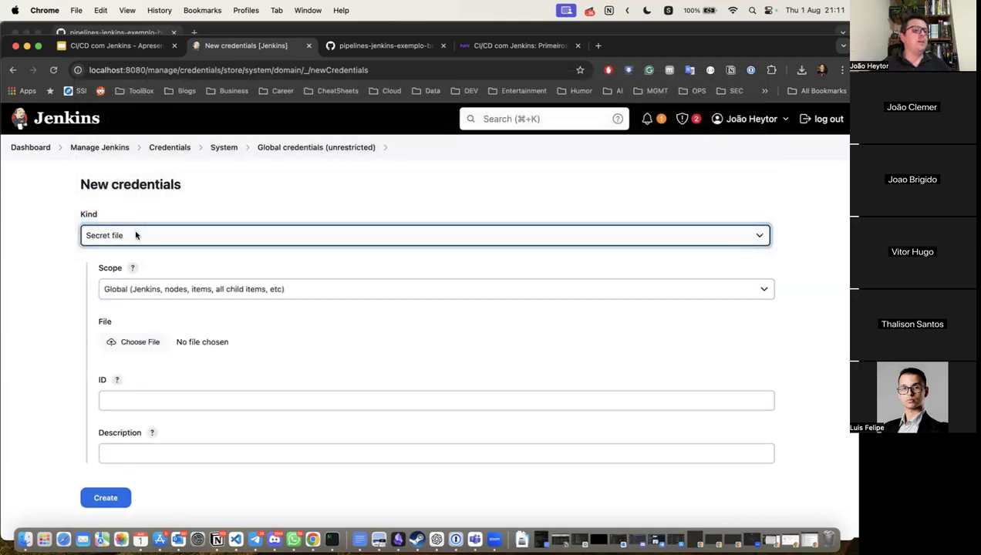
pyautogui.click(137, 236)
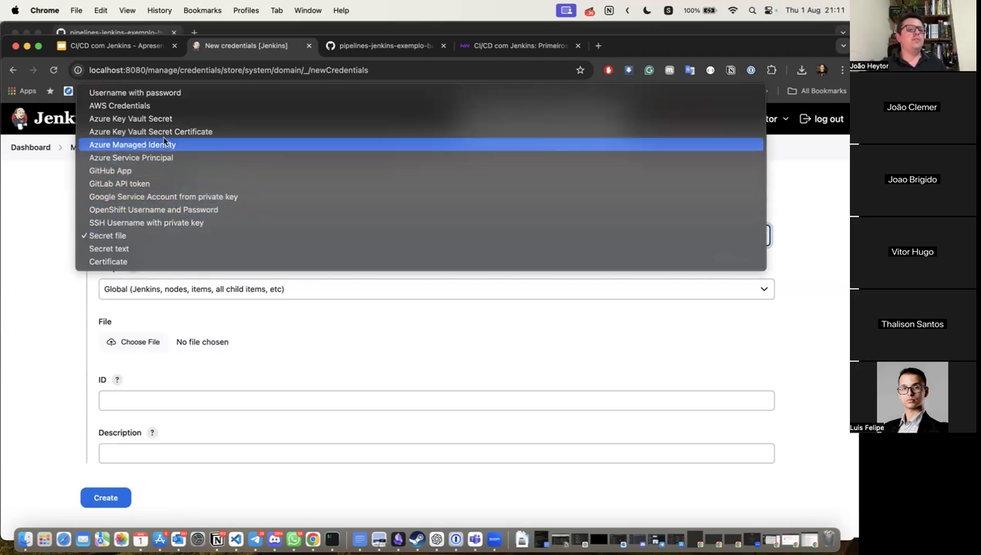
pyautogui.click(159, 94)
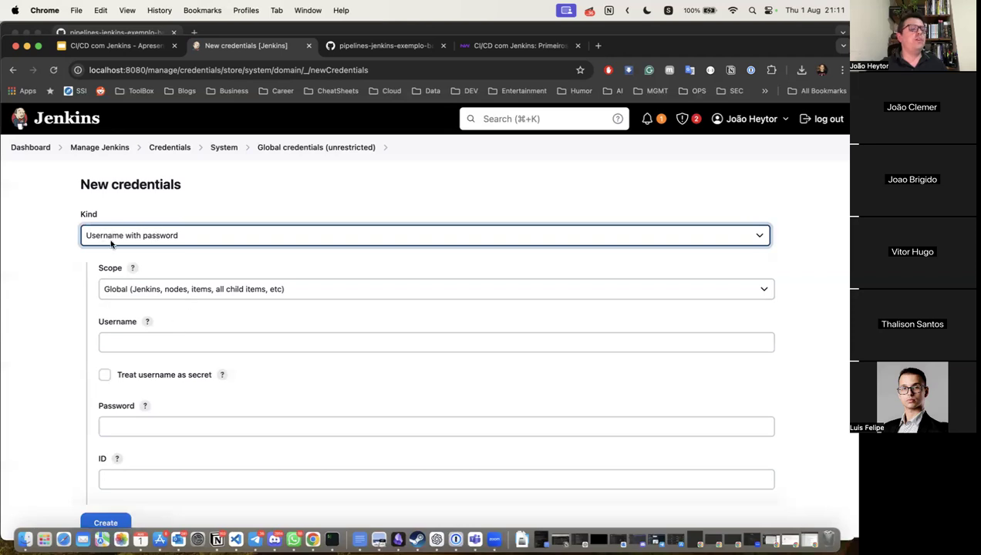
# Fill in the account username and the ID VARIAVEL, then switch back to GitHub's Jenkinsfile.
pyautogui.click(118, 336)
pyautogui.write('joaohe')
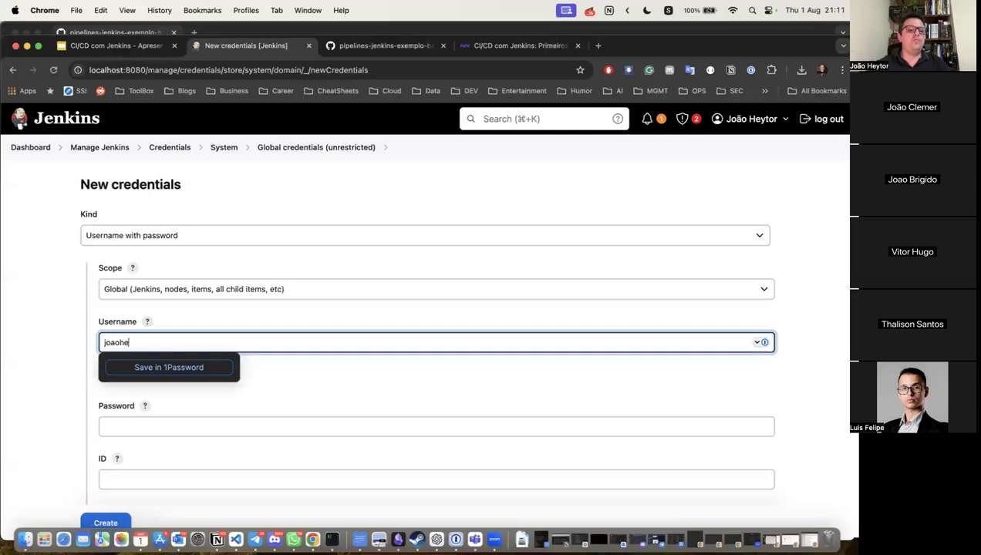
pyautogui.write('ytor')
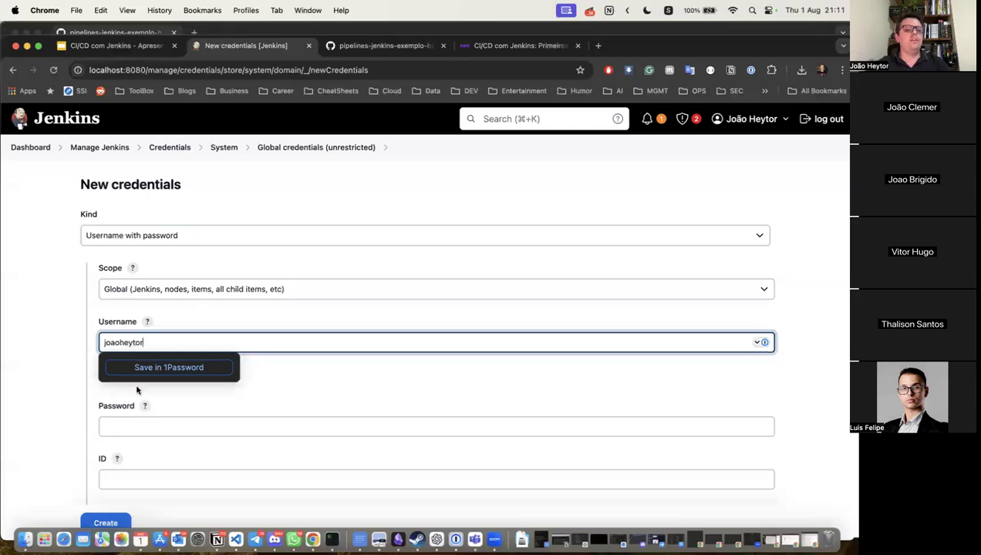
pyautogui.click(139, 430)
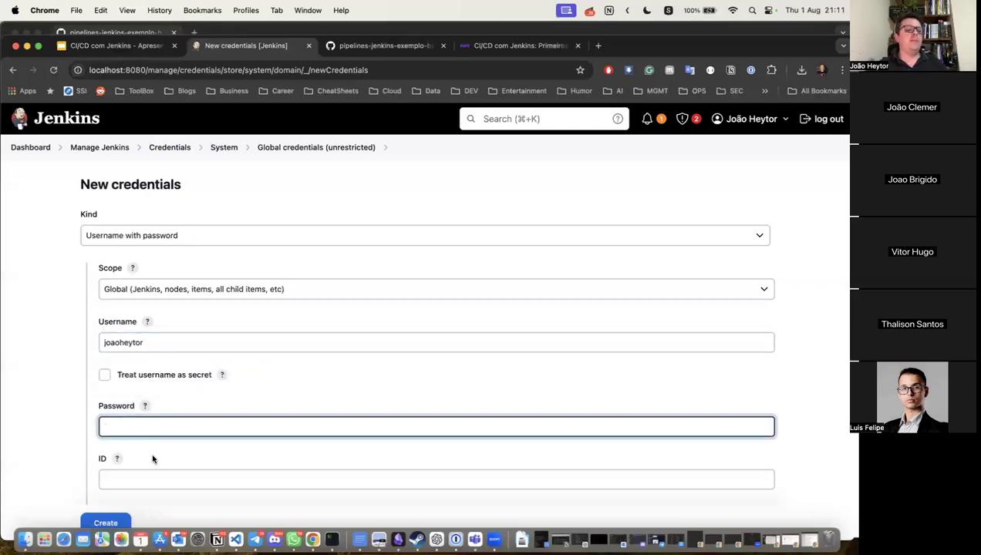
pyautogui.scroll(-3, 152, 460)
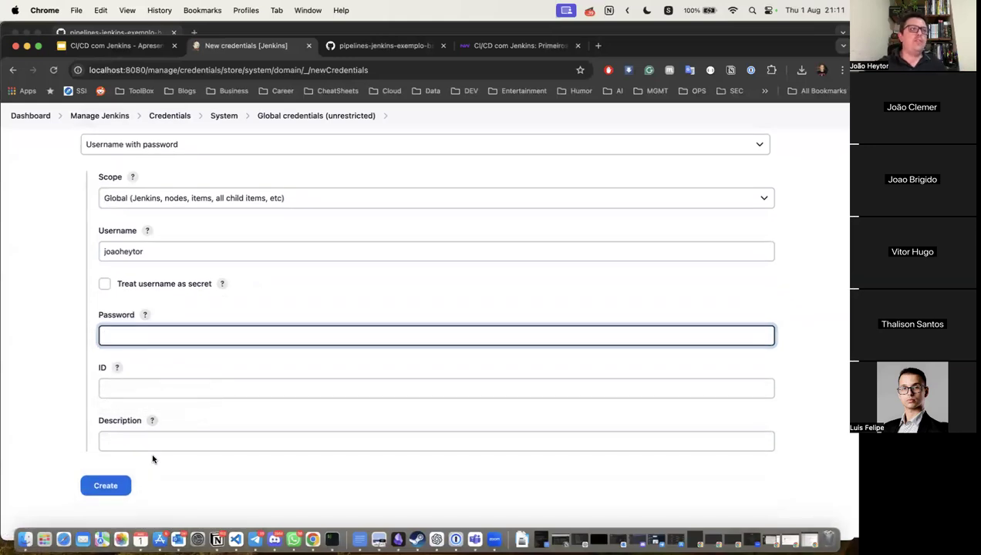
pyautogui.click(124, 391)
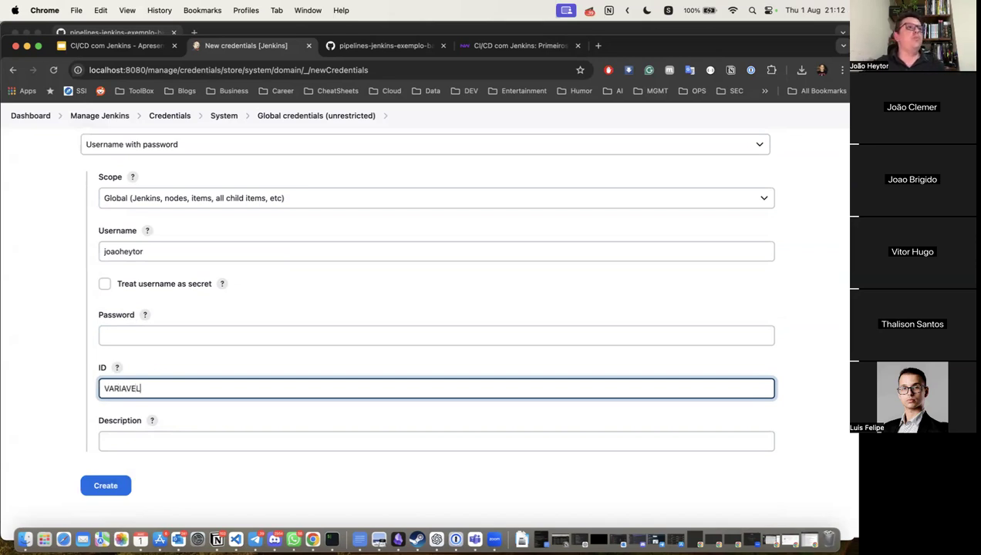
pyautogui.click(362, 46)
pyautogui.scroll(5, 338, 229)
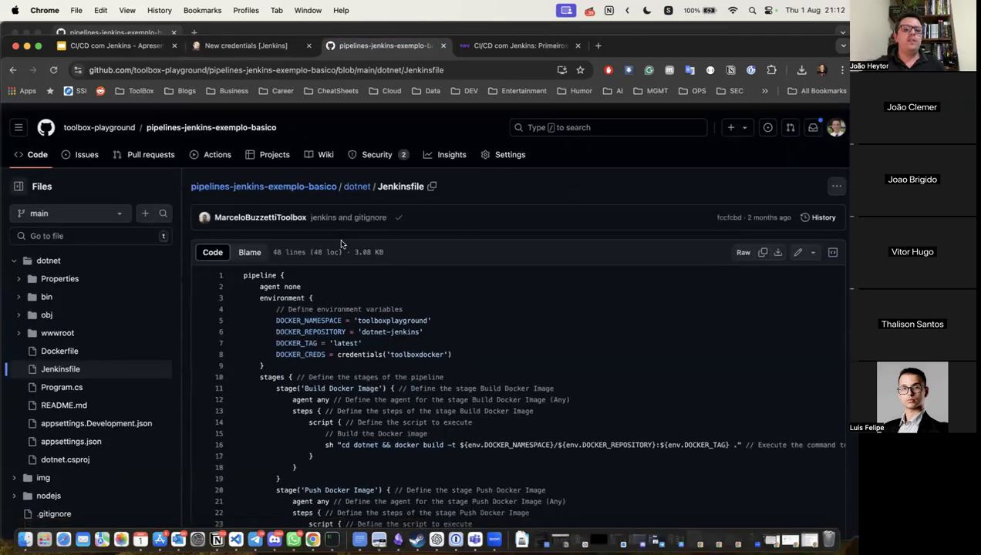
pyautogui.scroll(-2, 339, 238)
pyautogui.scroll(-3, 338, 325)
pyautogui.scroll(3, 332, 341)
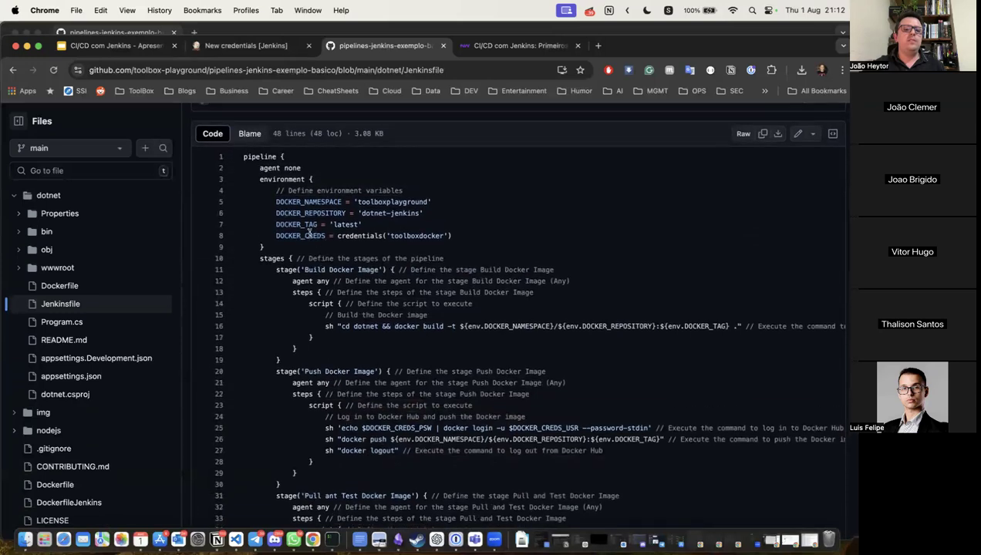
pyautogui.scroll(-5, 334, 213)
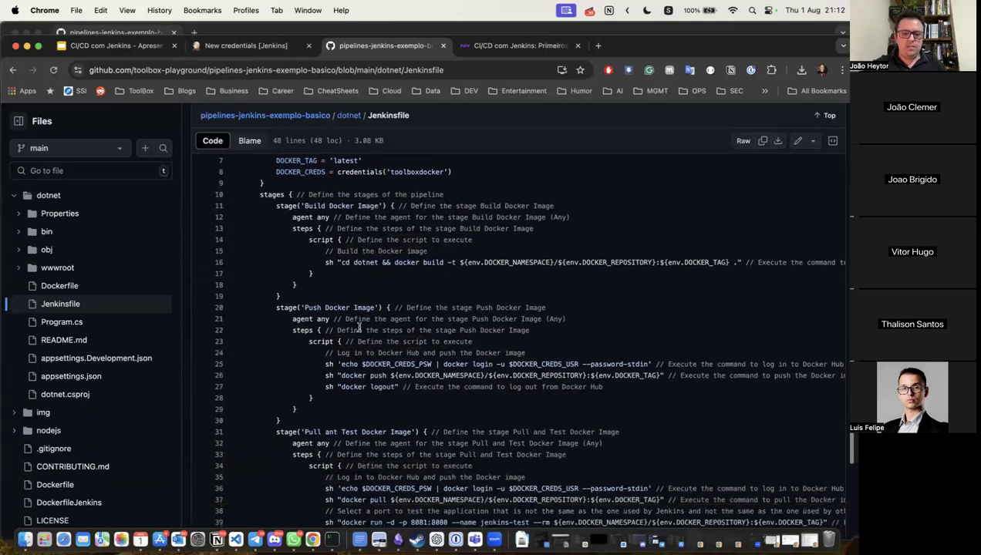
pyautogui.scroll(-1, 359, 327)
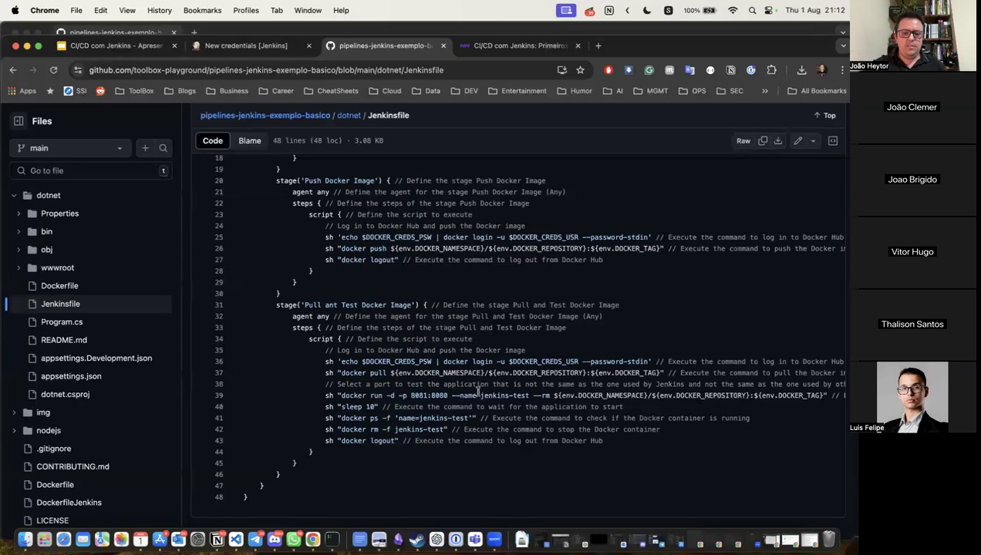
pyautogui.doubleClick(461, 375)
pyautogui.scroll(8, 455, 355)
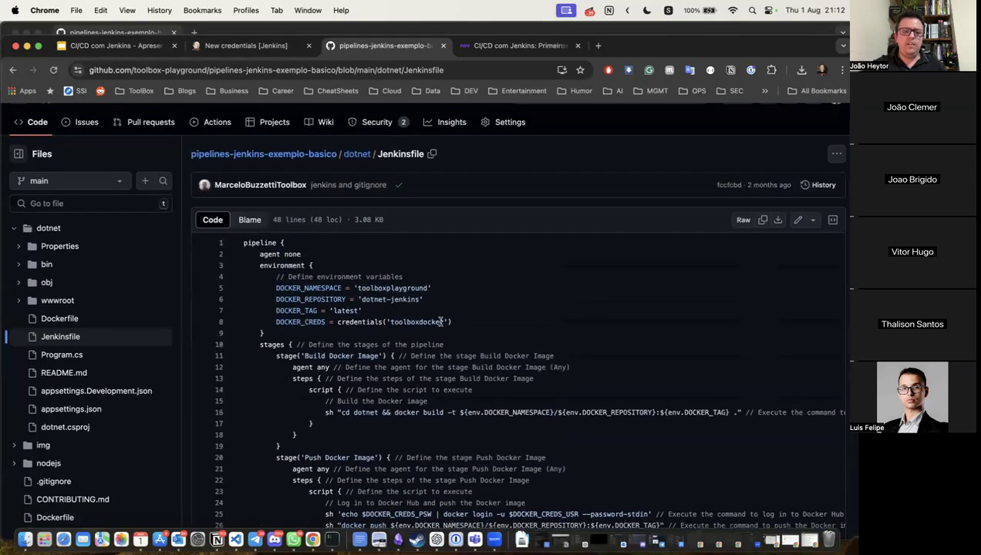
pyautogui.scroll(-1, 381, 428)
pyautogui.doubleClick(401, 478)
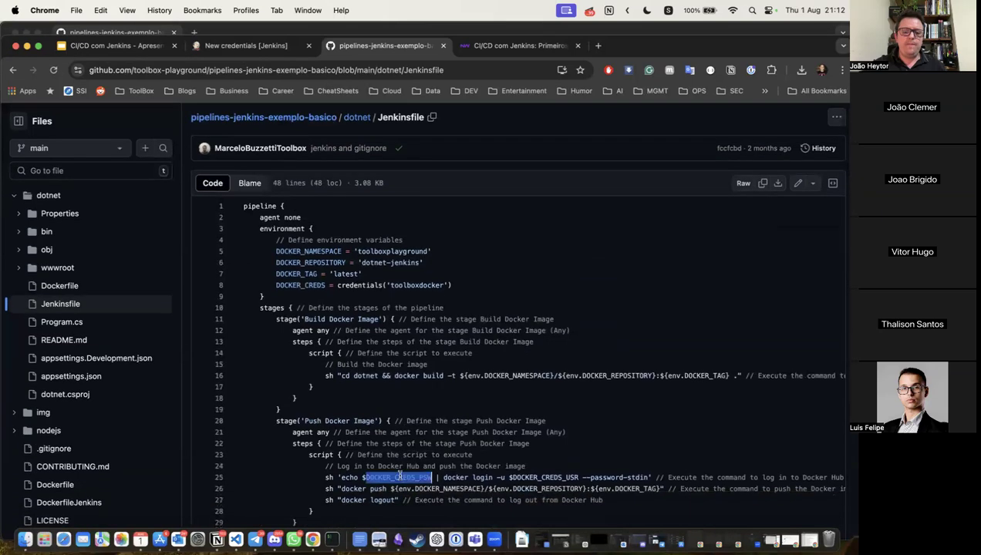
pyautogui.scroll(-1, 421, 428)
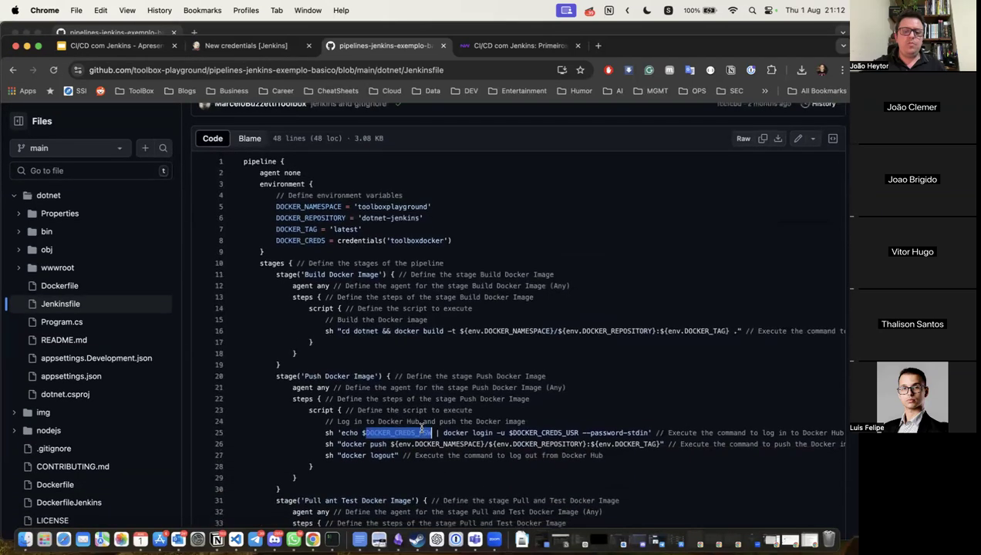
pyautogui.click(538, 434)
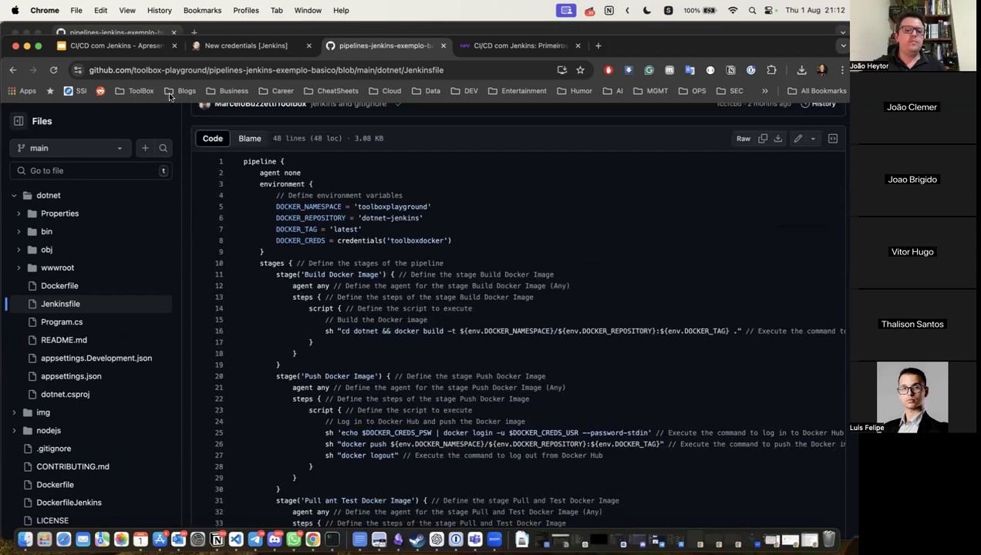
# Abandon the unfinished New credentials form and return to the Jenkins dashboard via the logo.
pyautogui.click(210, 54)
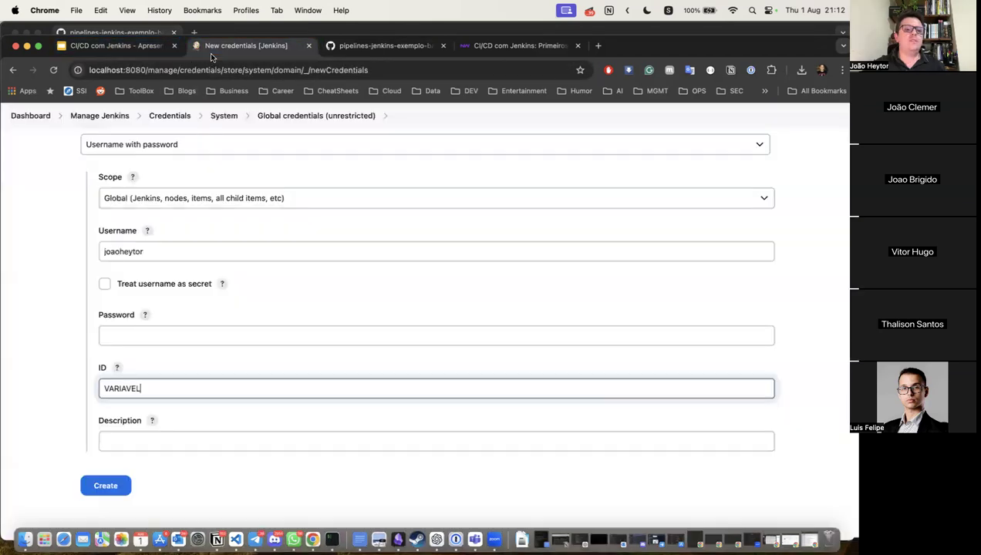
pyautogui.scroll(2, 218, 349)
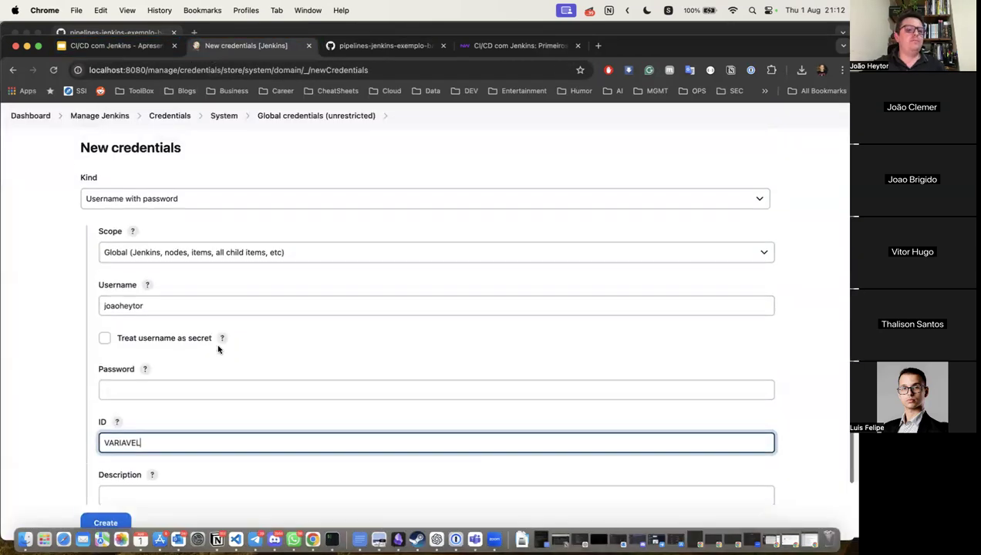
pyautogui.scroll(2, 219, 349)
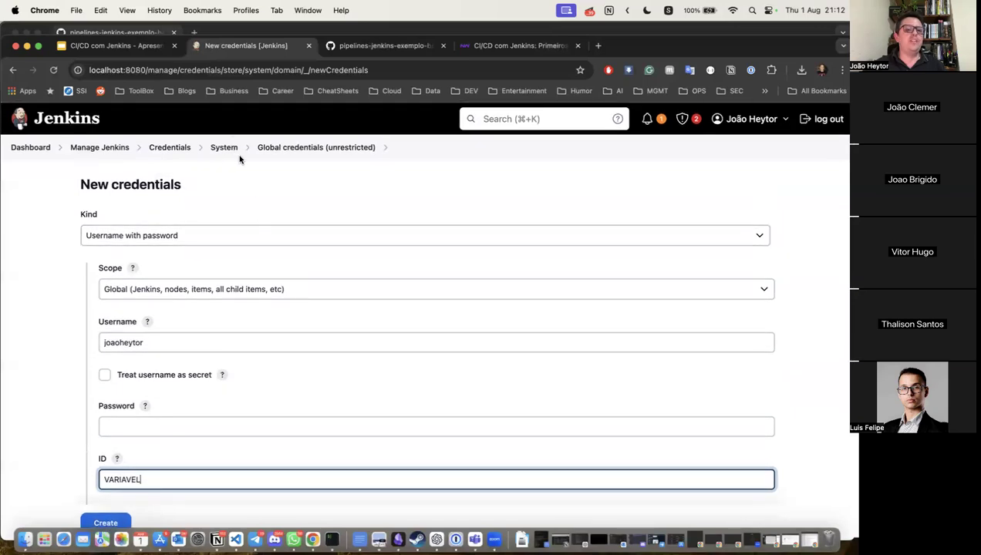
pyautogui.click(87, 120)
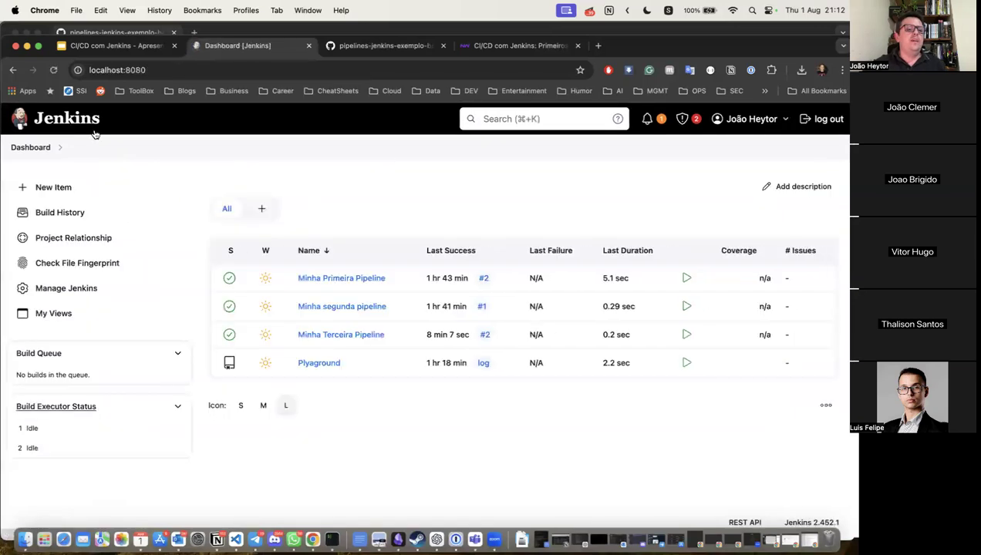
# Create a new item named 'Minha Quarta' of type Multibranch Pipeline.
pyautogui.click(63, 197)
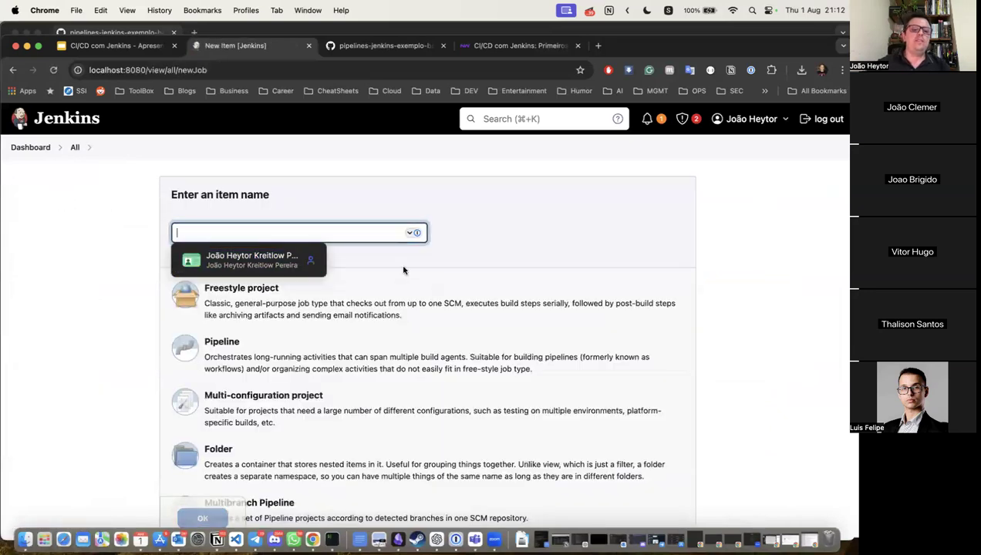
pyautogui.write('Min')
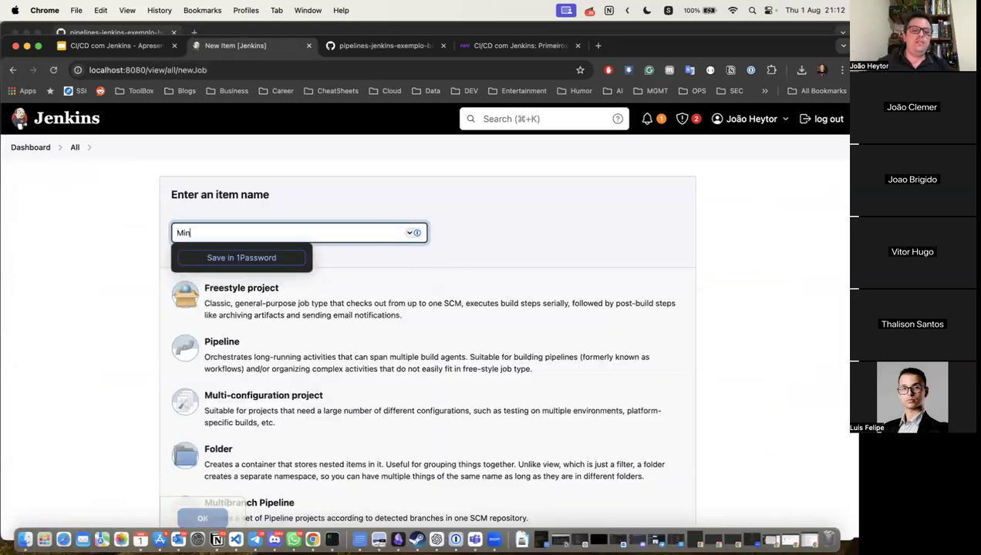
pyautogui.write('ha Quarta')
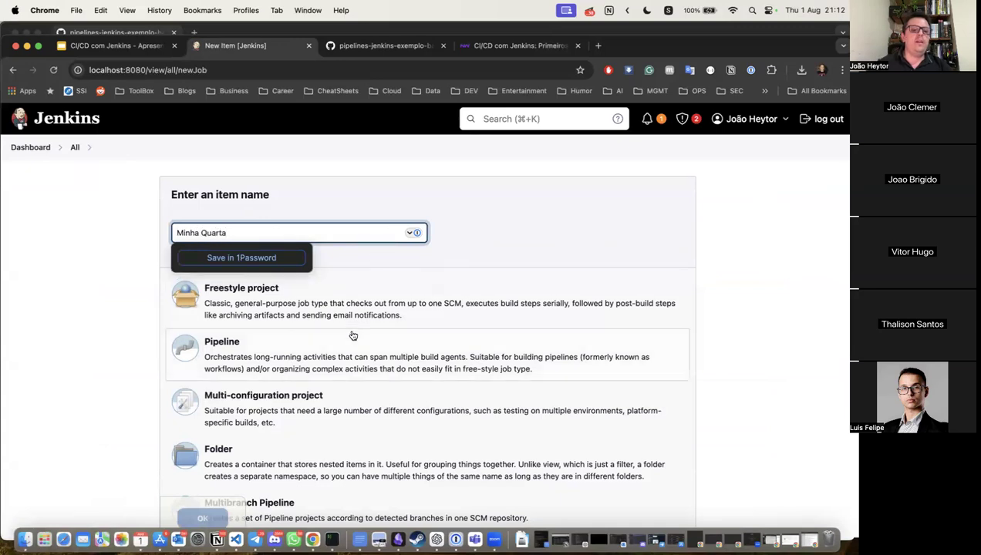
pyautogui.click(118, 332)
pyautogui.scroll(-2, 118, 333)
pyautogui.scroll(-1, 118, 333)
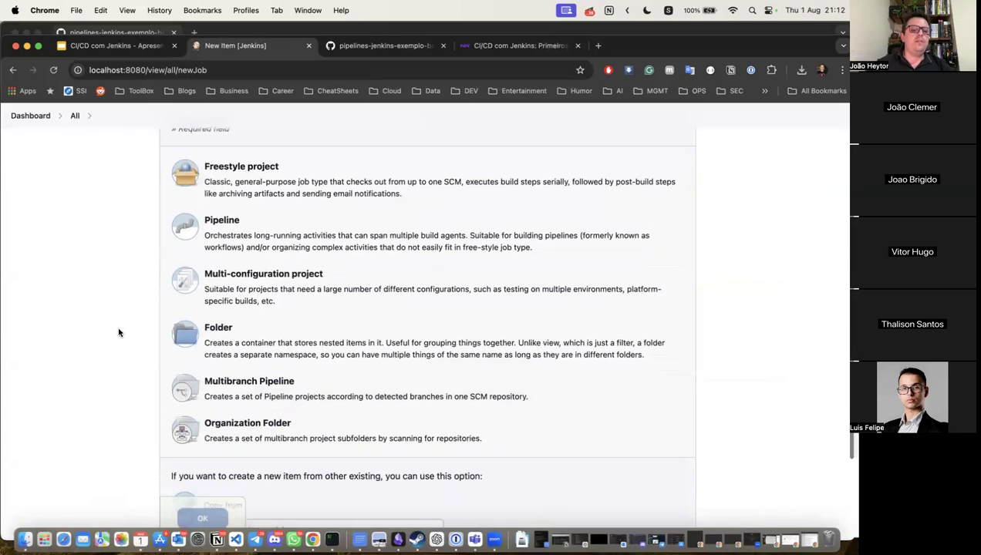
pyautogui.click(211, 385)
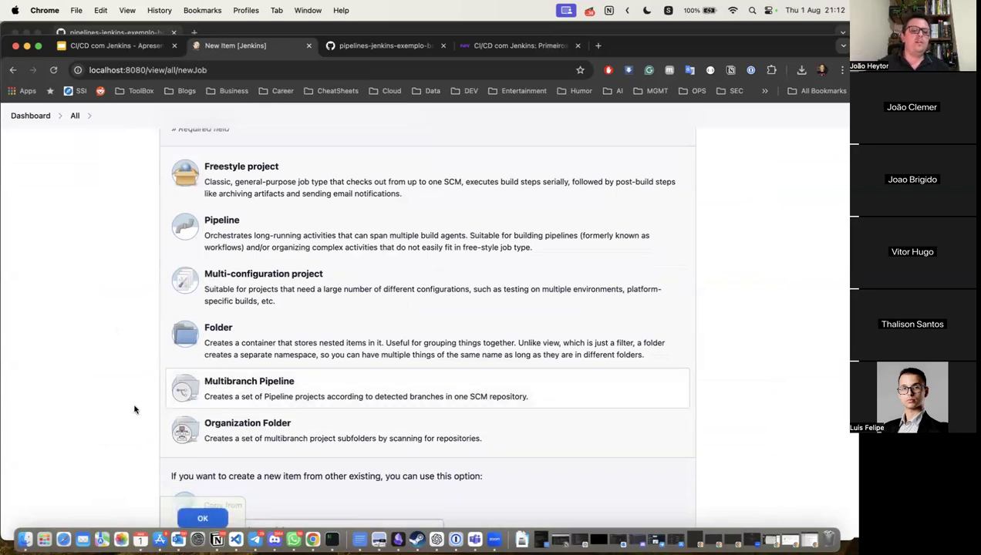
pyautogui.scroll(-1, 131, 405)
pyautogui.click(192, 518)
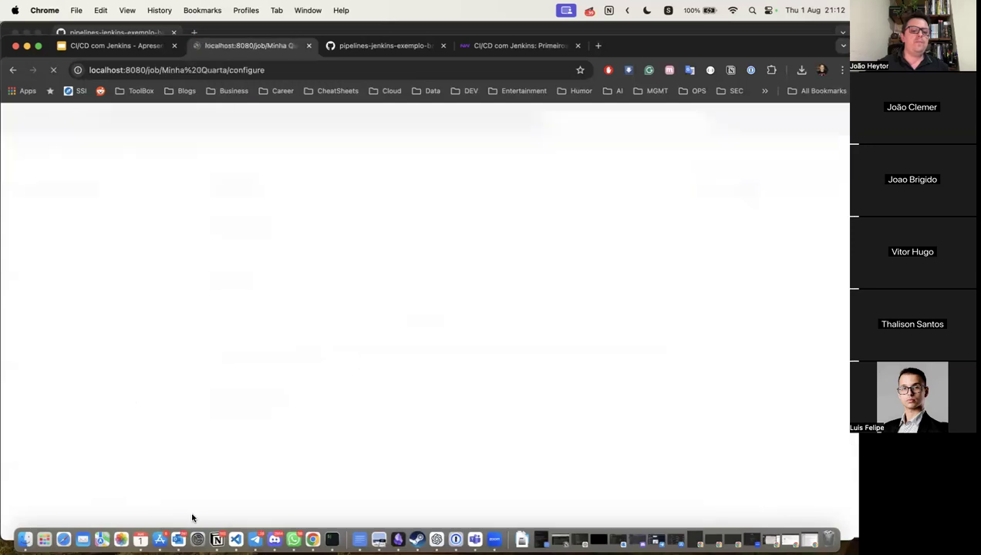
# Enter 'Shubs' as both the display name and the description of Minha Quarta.
pyautogui.scroll(-3, 305, 396)
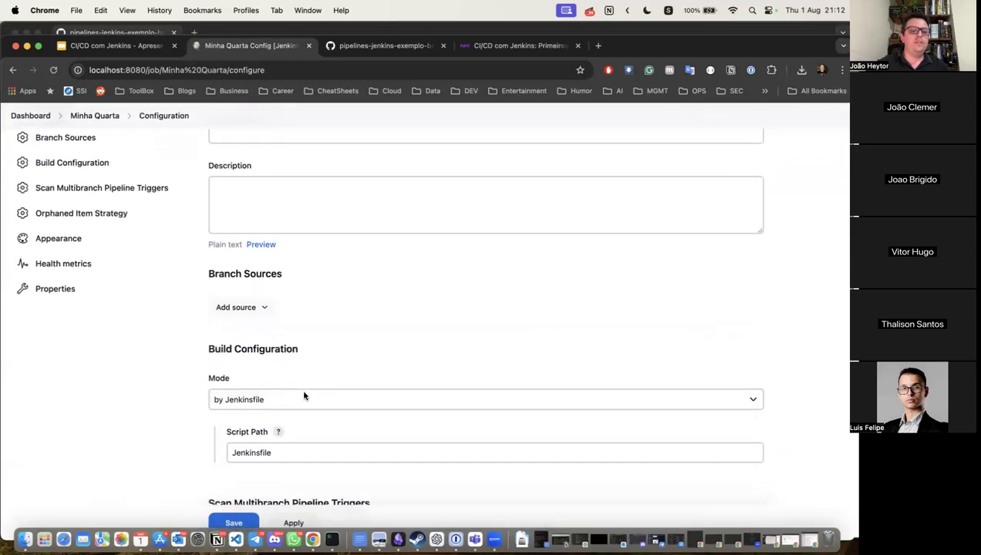
pyautogui.scroll(2, 310, 211)
pyautogui.click(303, 211)
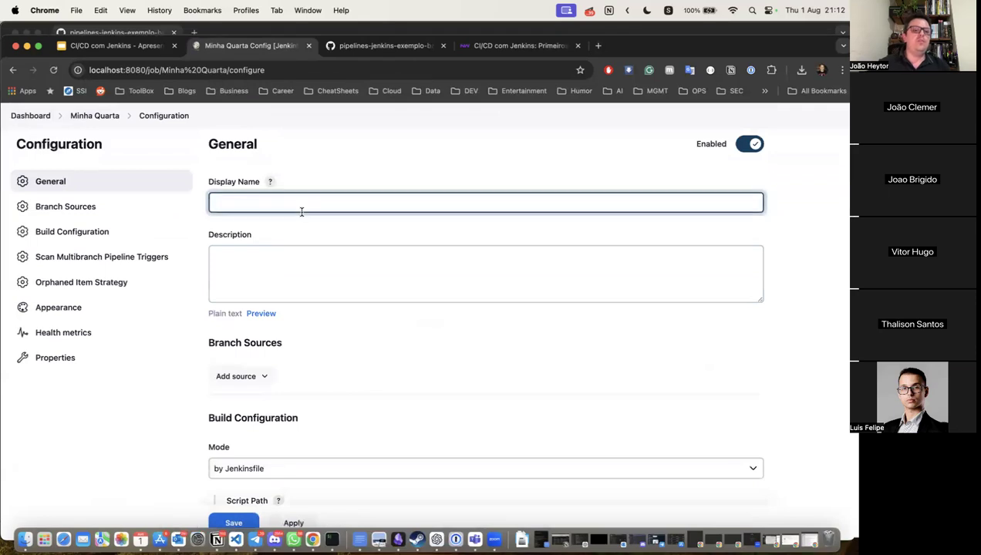
pyautogui.write('Shubs')
pyautogui.click(265, 262)
pyautogui.write('Shubs')
# Add a GitHub branch source with toolboxgithub credentials, then grab the repository URL from GitHub.
pyautogui.scroll(-3, 246, 313)
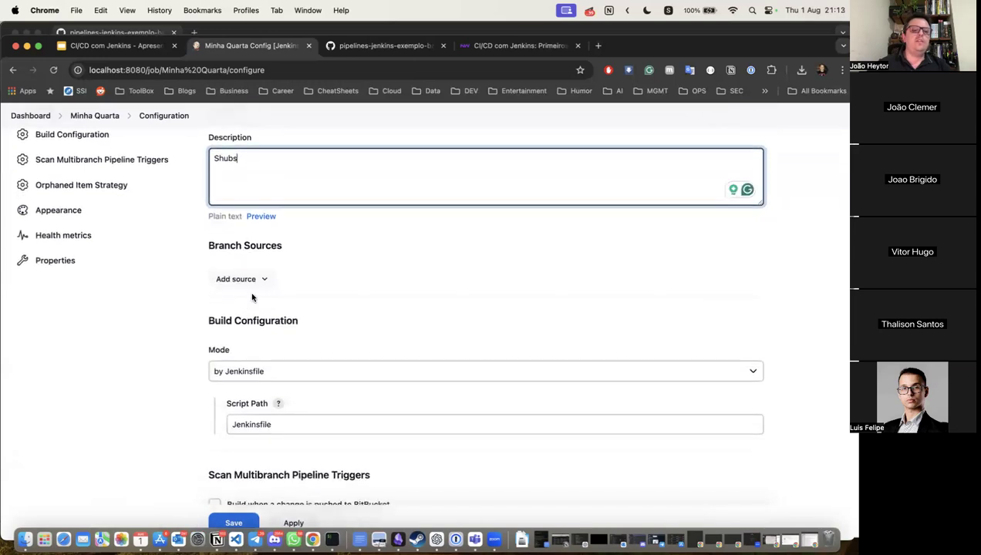
pyautogui.click(261, 287)
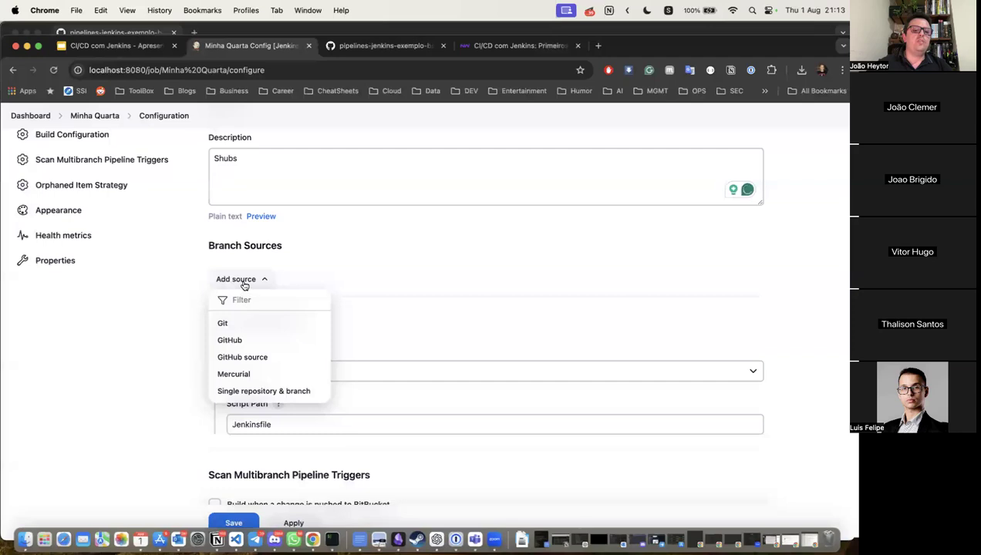
pyautogui.click(237, 339)
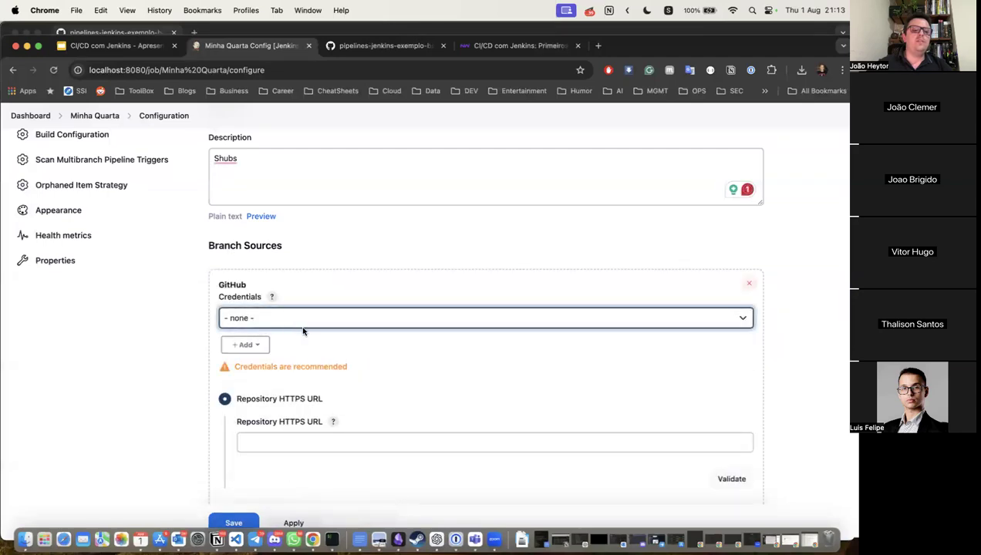
pyautogui.click(308, 319)
pyautogui.click(309, 340)
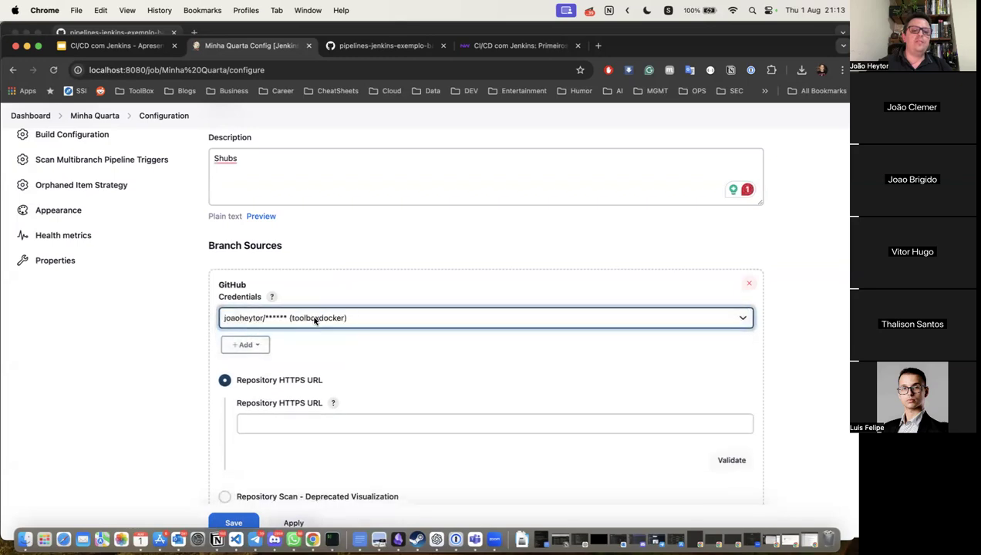
pyautogui.click(384, 47)
pyautogui.click(323, 71)
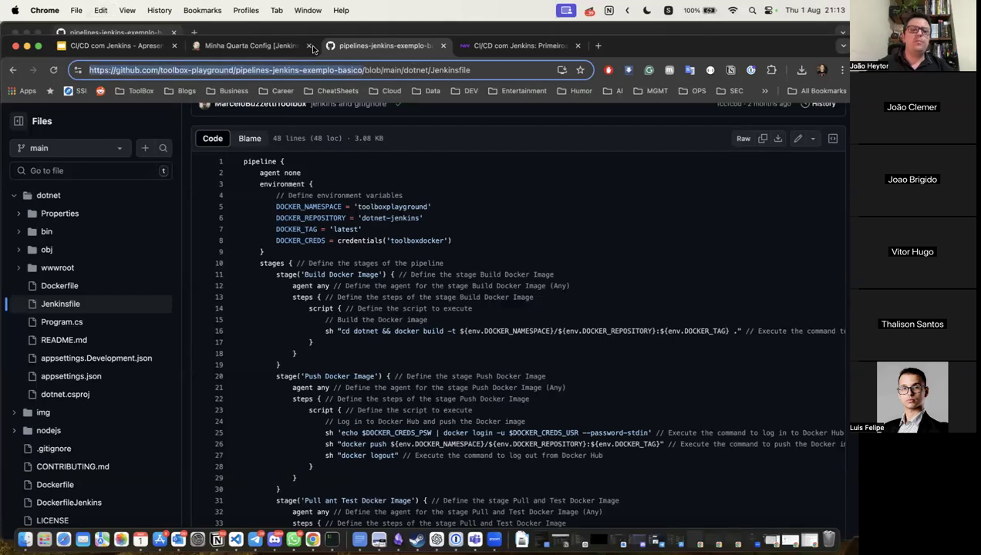
# Paste the pipelines-jenkins-exemplo-basico URL into Repository HTTPS URL and validate the credentials.
pyautogui.click(251, 46)
pyautogui.scroll(-2, 319, 323)
pyautogui.click(298, 341)
pyautogui.write('https://github.com/toolbox-playground/pipelines-jenkins-exemplo-basico')
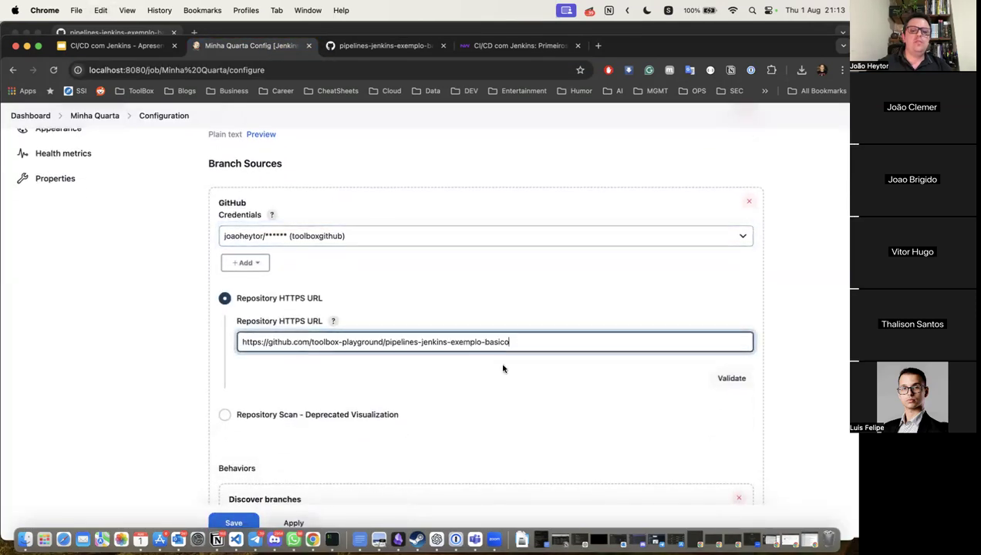
pyautogui.click(732, 379)
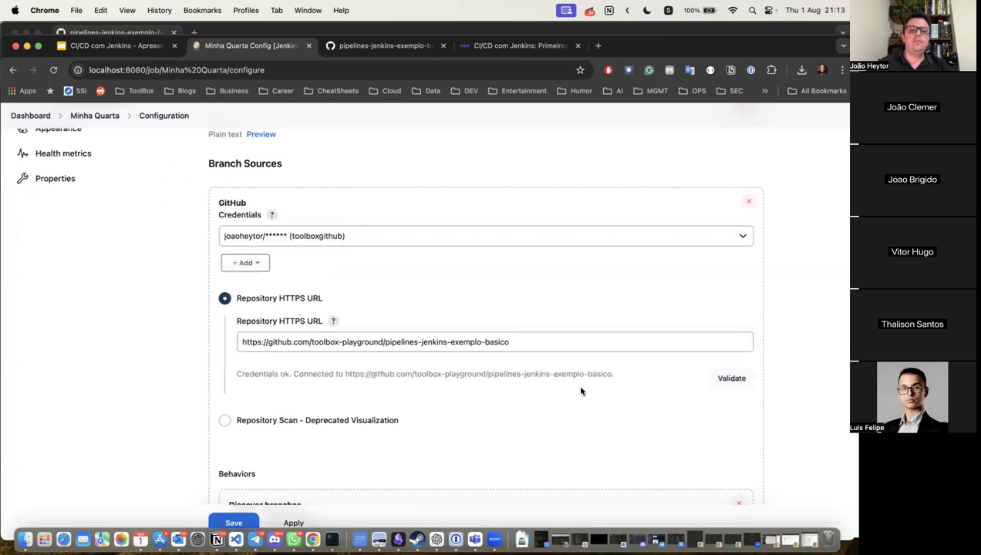
# Look over the Behaviors settings and go back to the Jenkinsfile on GitHub.
pyautogui.scroll(-4, 581, 391)
pyautogui.scroll(-4, 581, 391)
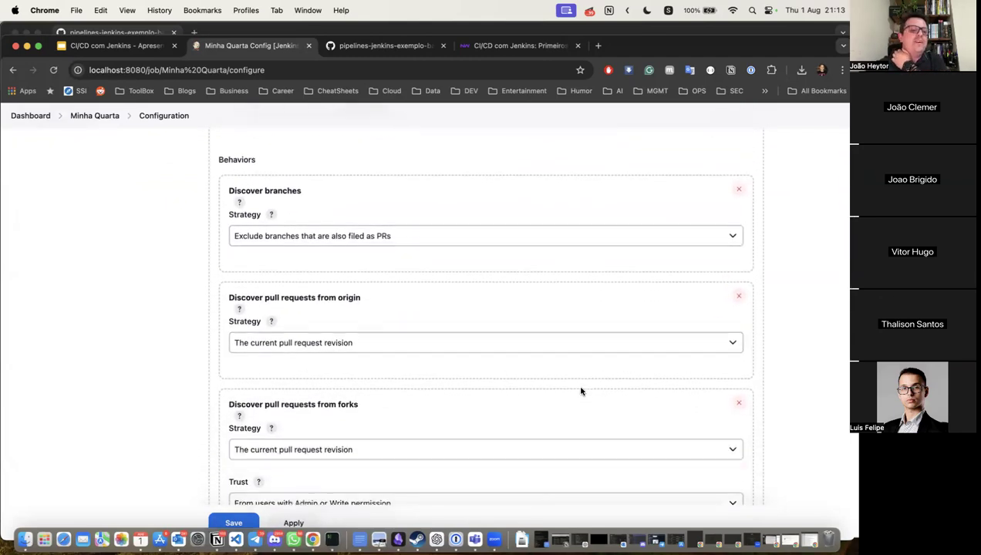
pyautogui.scroll(-3, 582, 391)
pyautogui.scroll(15, 582, 392)
pyautogui.scroll(-5, 581, 391)
pyautogui.scroll(-12, 581, 391)
pyautogui.scroll(-2, 582, 391)
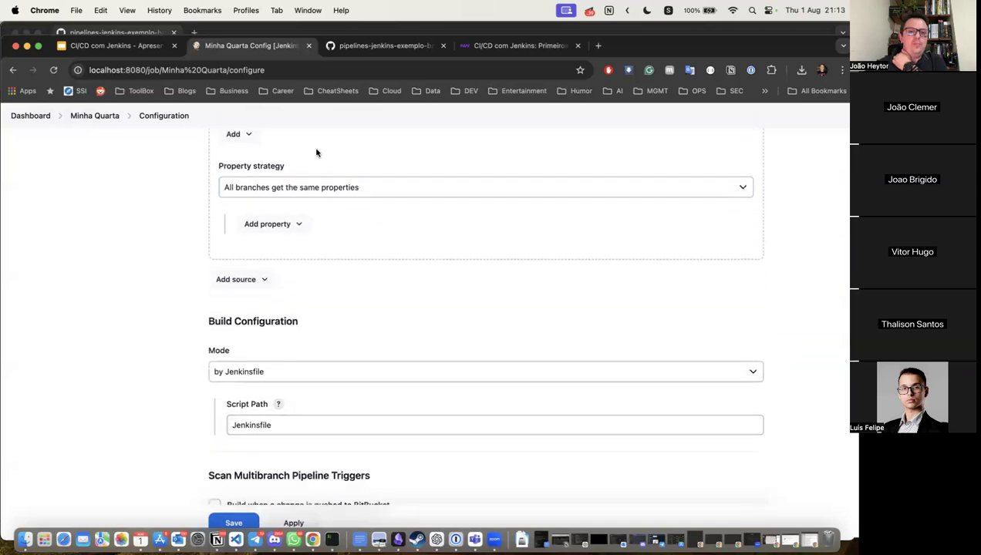
pyautogui.click(390, 47)
pyautogui.scroll(-3, 232, 301)
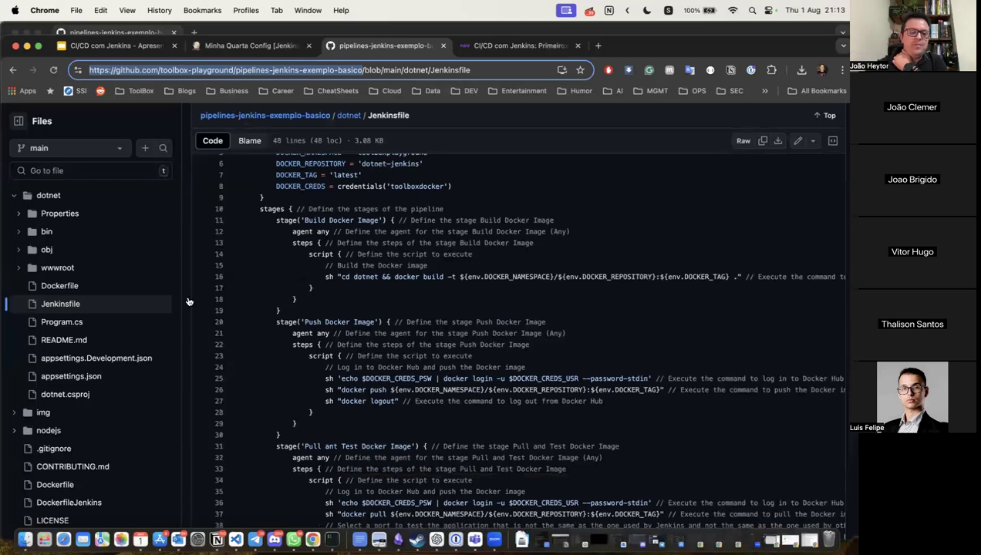
# Open the repository's root README.md and scroll down to step 14.
pyautogui.click(63, 340)
pyautogui.scroll(-3, 353, 410)
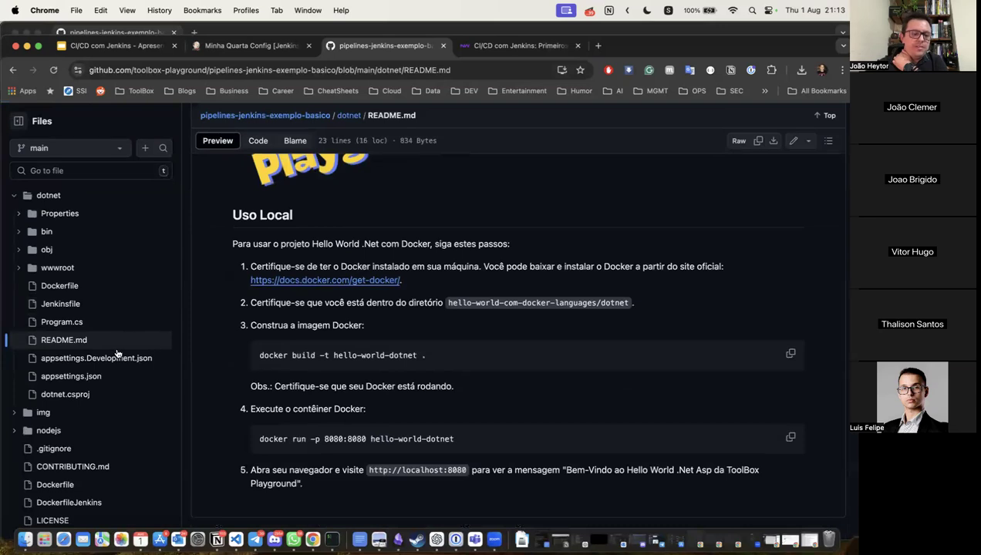
pyautogui.scroll(-3, 69, 463)
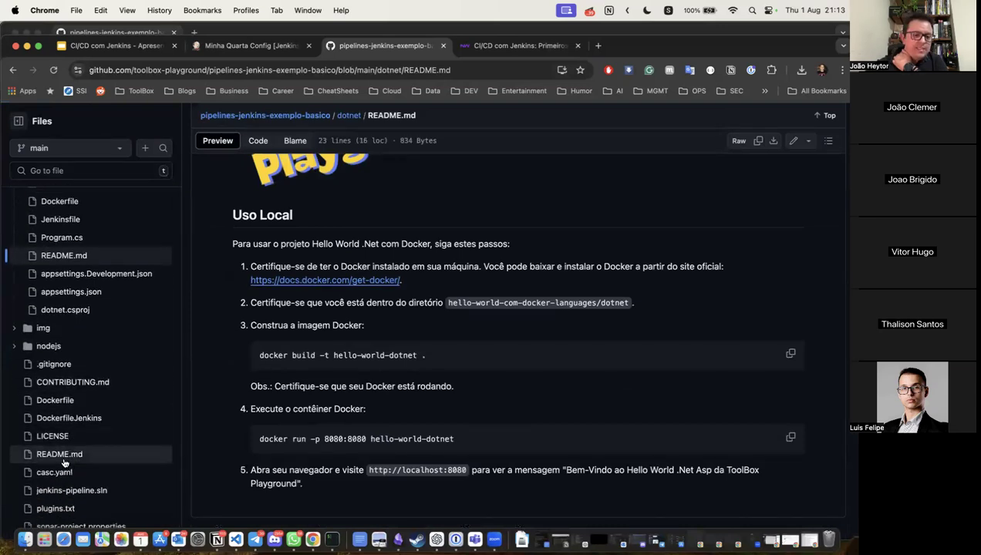
pyautogui.click(74, 458)
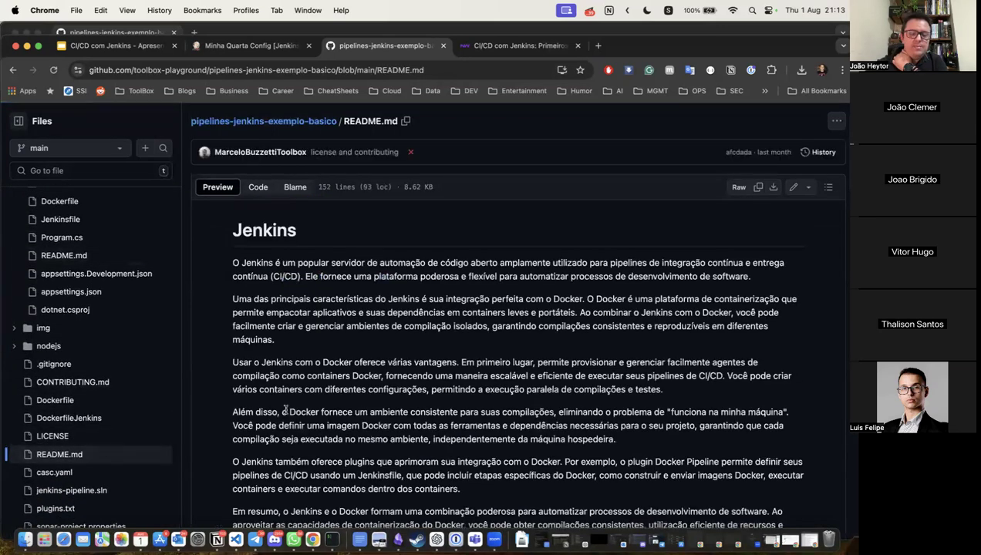
pyautogui.scroll(-10, 287, 415)
pyautogui.scroll(-8, 287, 414)
pyautogui.scroll(-10, 287, 408)
pyautogui.scroll(-15, 286, 411)
pyautogui.scroll(-4, 286, 410)
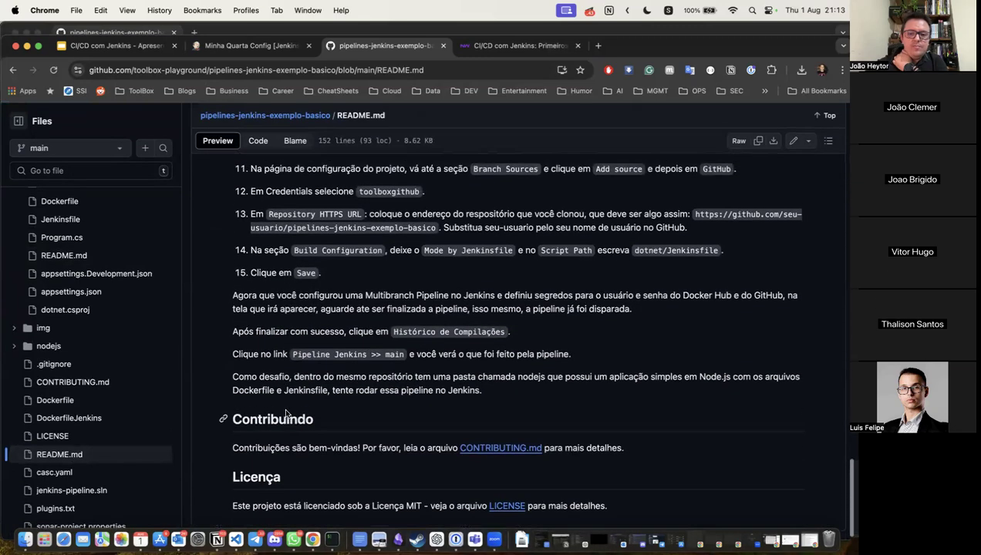
# Copy the script path dotnet/Jenkinsfile from step 14 of the README.
pyautogui.moveTo(635, 253); pyautogui.dragTo(662, 253)
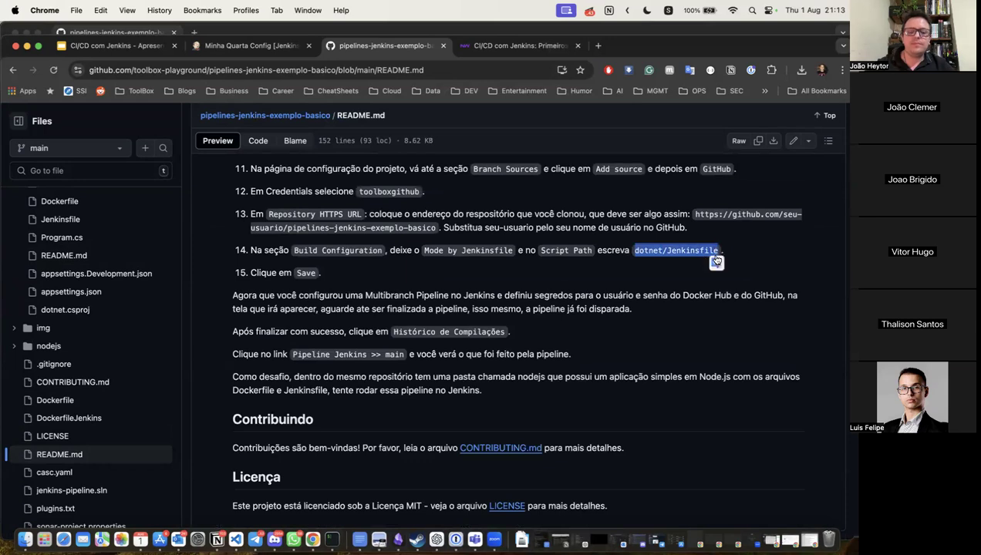
pyautogui.click(529, 264)
pyautogui.press('super+1')
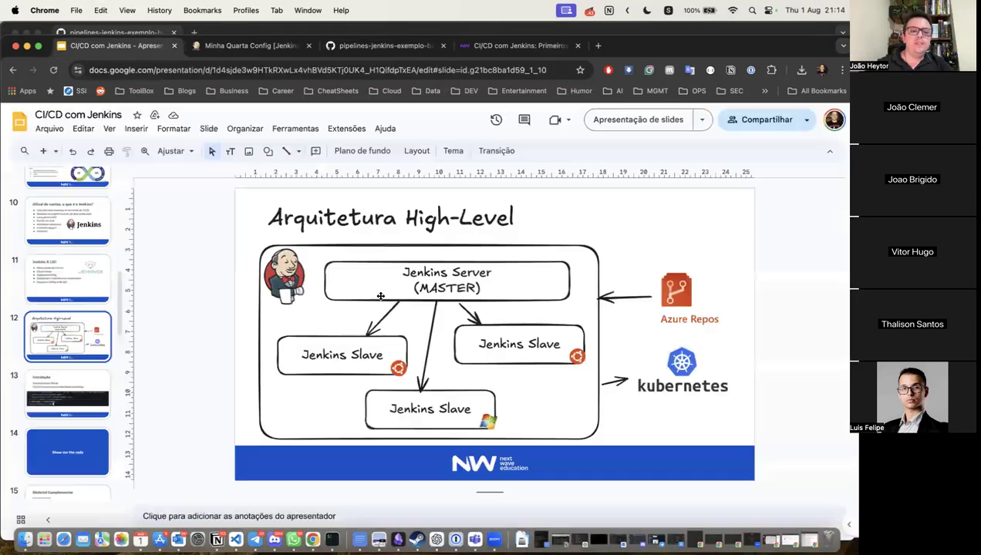
# Replace Script Path with dotnet/Jenkinsfile, keep Mode by Jenkinsfile, and save to trigger the scan.
pyautogui.press('super+2')
pyautogui.click(286, 426)
pyautogui.doubleClick(287, 425)
pyautogui.write('dotnet/Jenkinsfile')
pyautogui.click(255, 371)
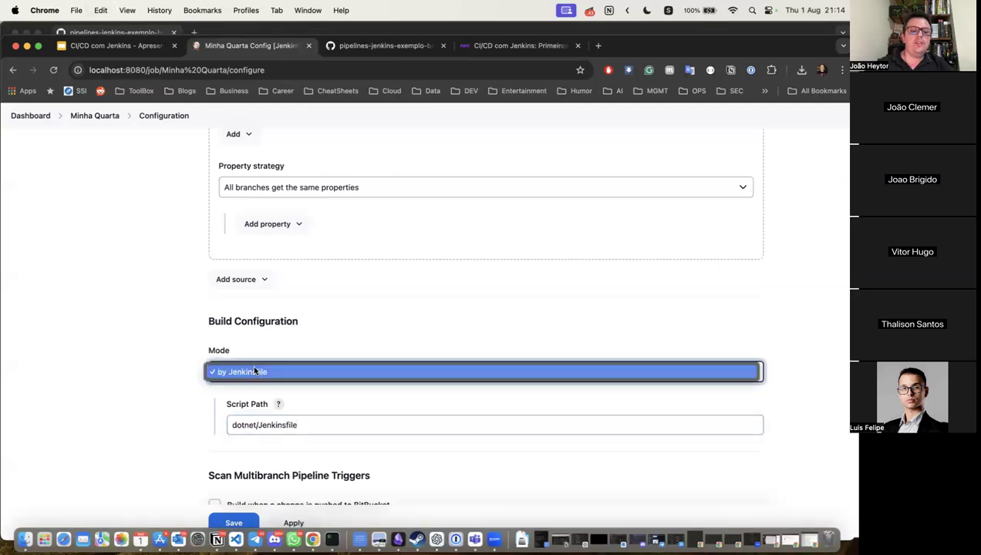
pyautogui.scroll(-3, 201, 409)
pyautogui.scroll(-10, 216, 424)
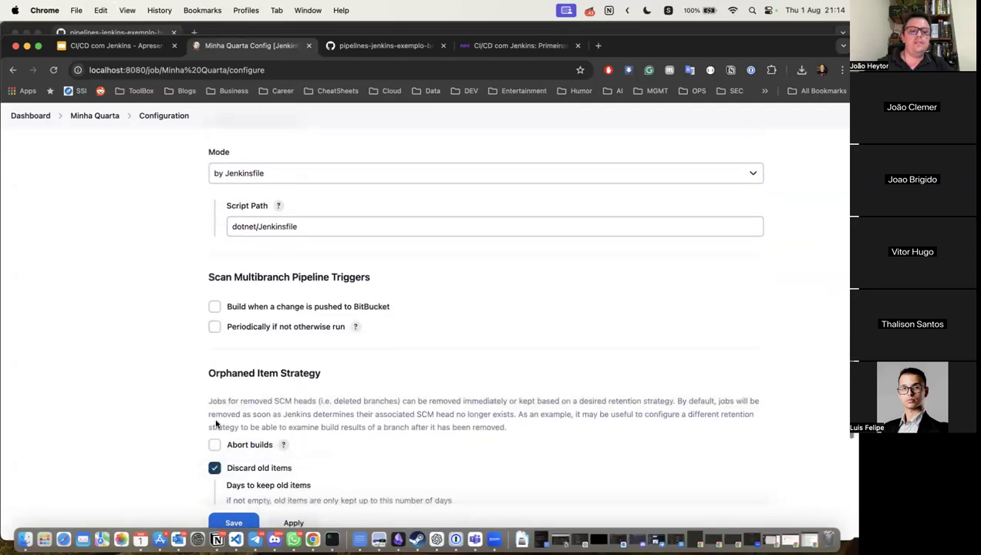
pyautogui.scroll(-3, 210, 485)
pyautogui.click(233, 467)
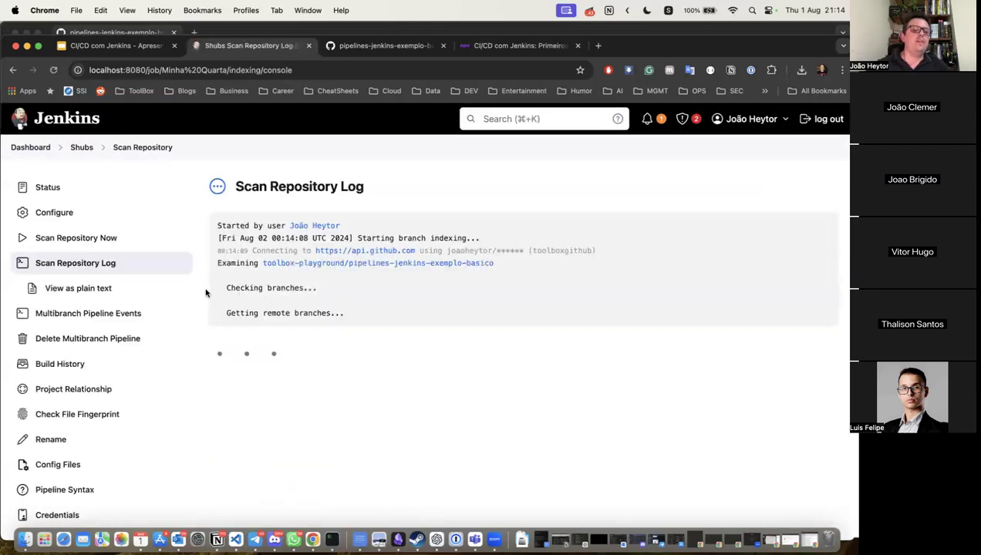
pyautogui.scroll(-1, 309, 331)
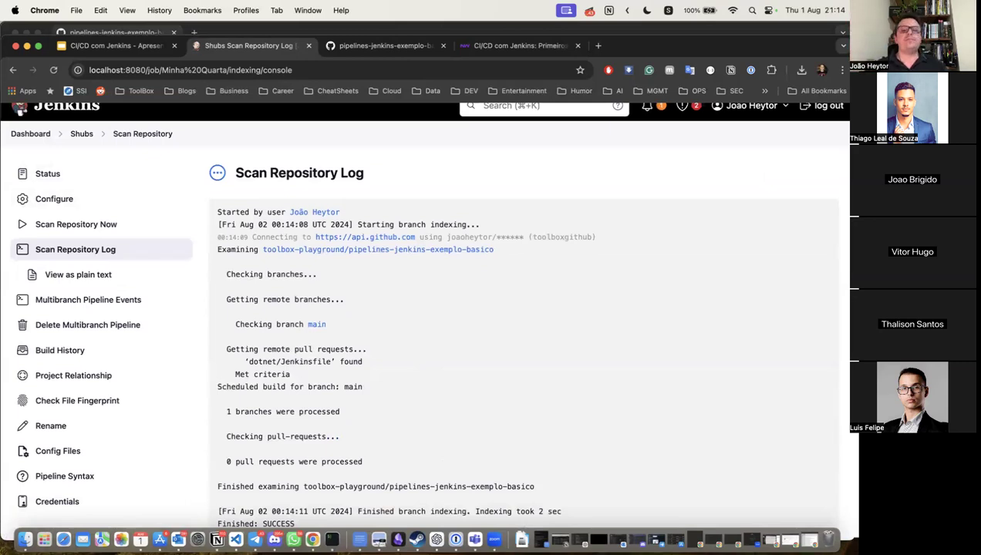
# On dotnet/Jenkinsfile, walk through the Build Docker Image stage, toolboxplayground namespace and dotnet-jenkins repository.
pyautogui.click(371, 44)
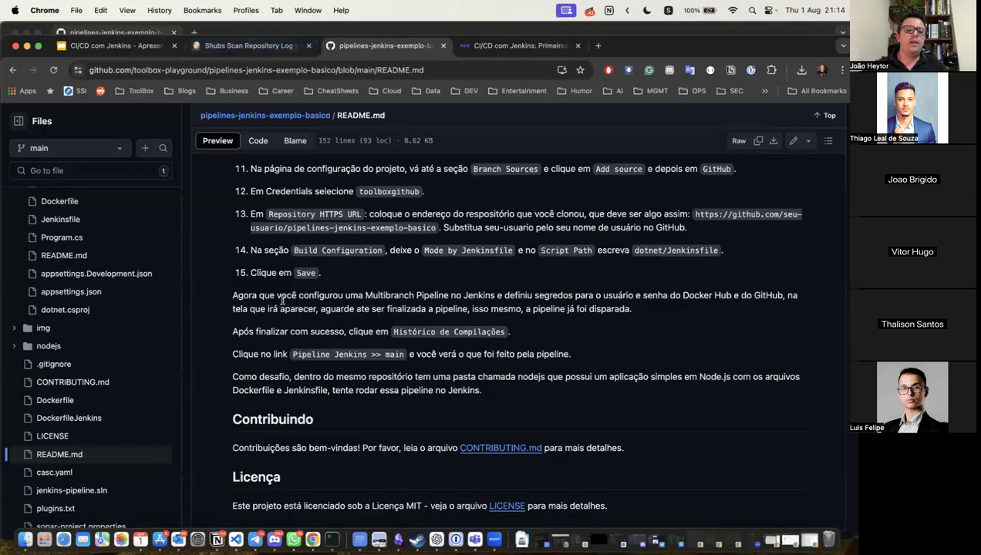
pyautogui.press('super+bracketleft')
pyautogui.press('super+bracketleft')
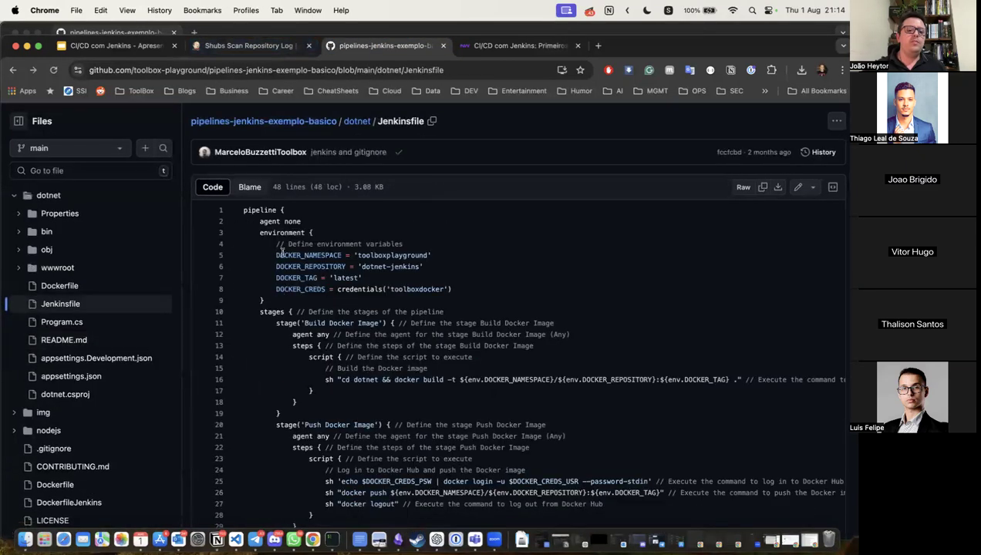
pyautogui.tripleClick(275, 312)
pyautogui.tripleClick(311, 323)
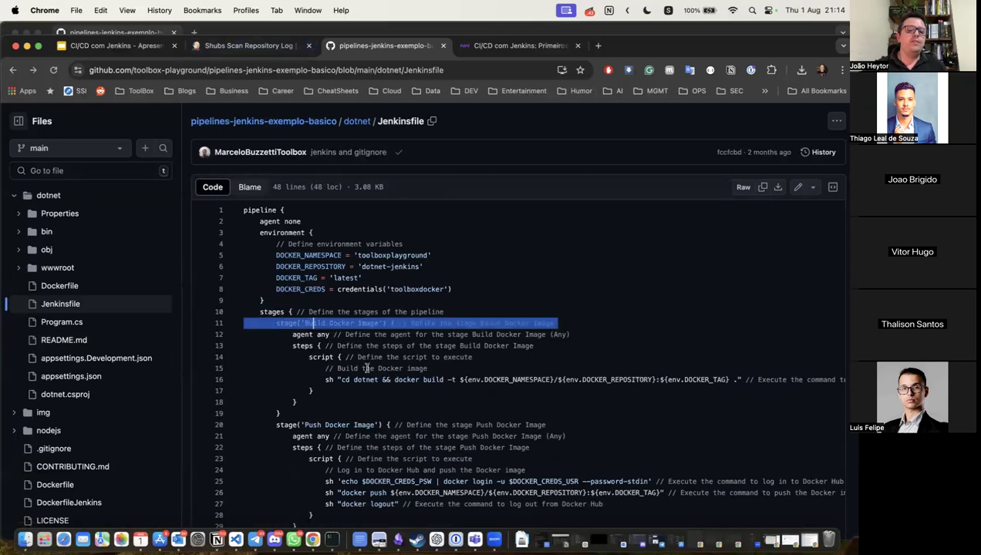
pyautogui.scroll(-2, 395, 416)
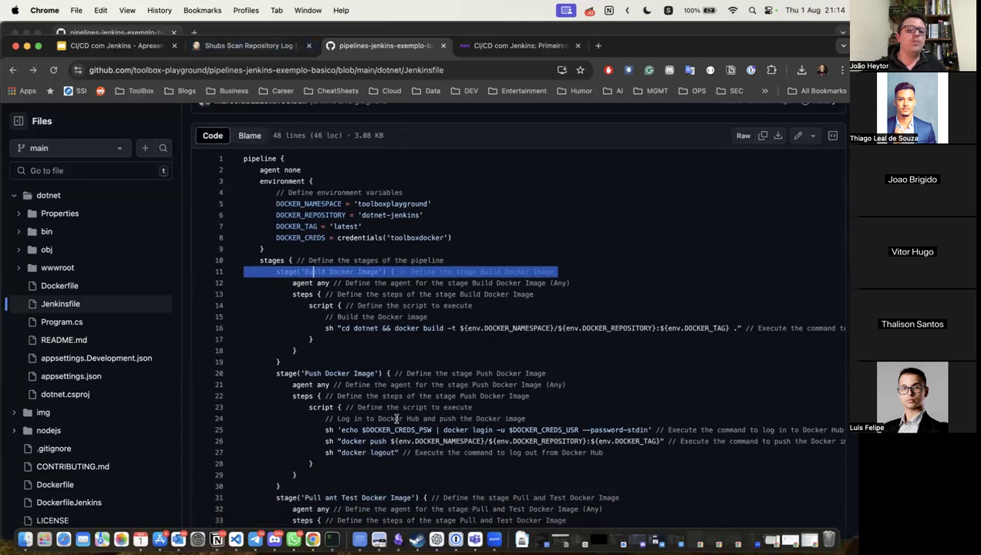
pyautogui.doubleClick(422, 329)
pyautogui.hscroll(3, 473, 337)
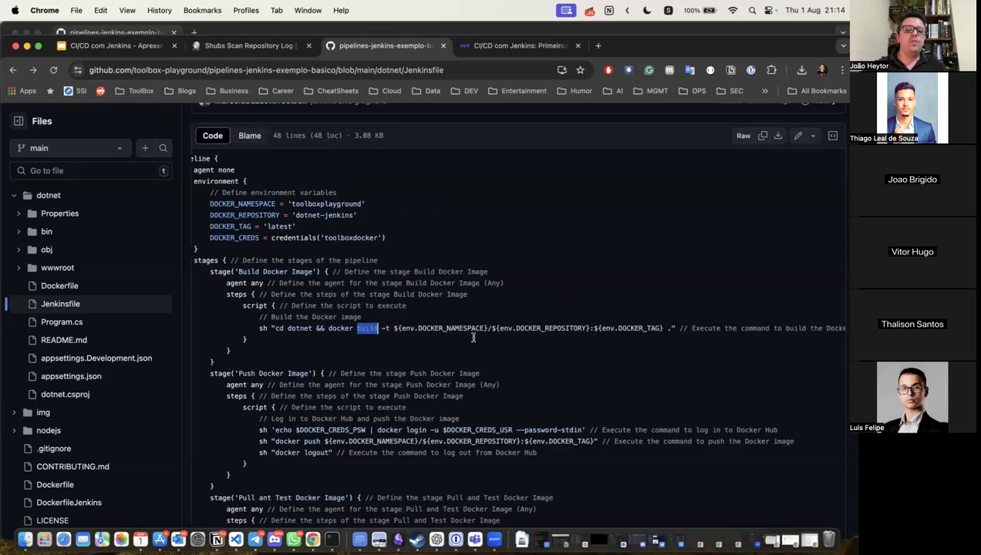
pyautogui.doubleClick(328, 204)
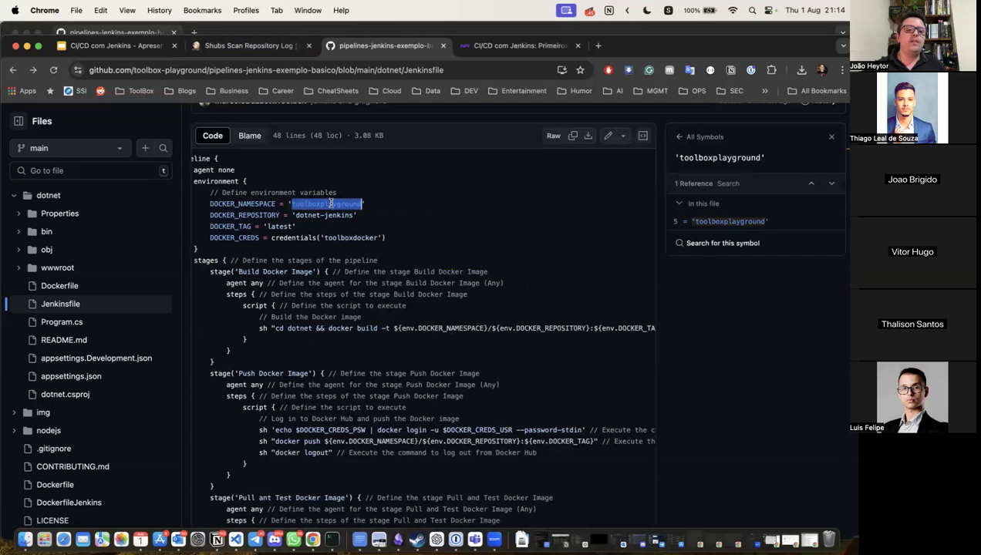
pyautogui.click(321, 215)
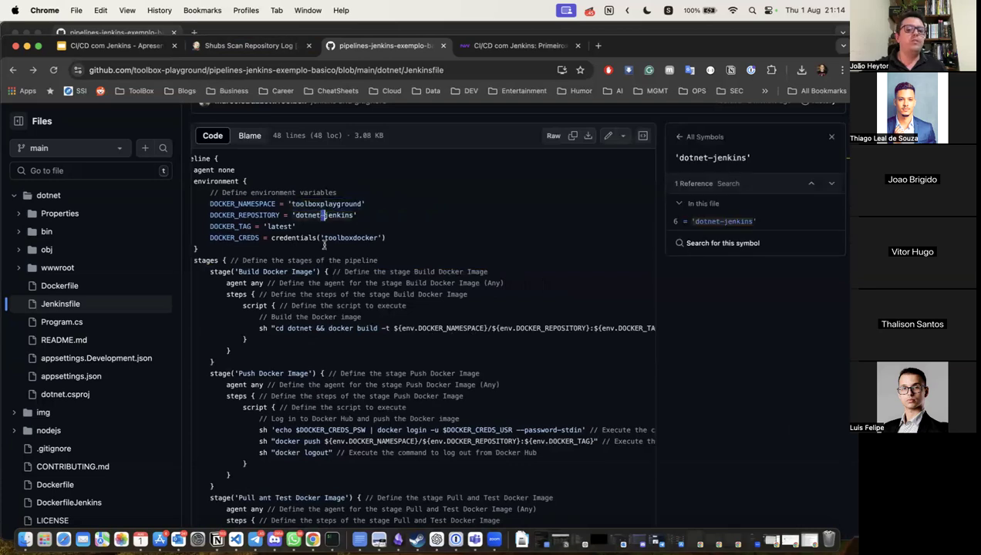
# Go over the DOCKER_CREDS_PSW login, the docker push, and the Pull and Test stage's docker pull.
pyautogui.scroll(-2, 367, 391)
pyautogui.doubleClick(336, 385)
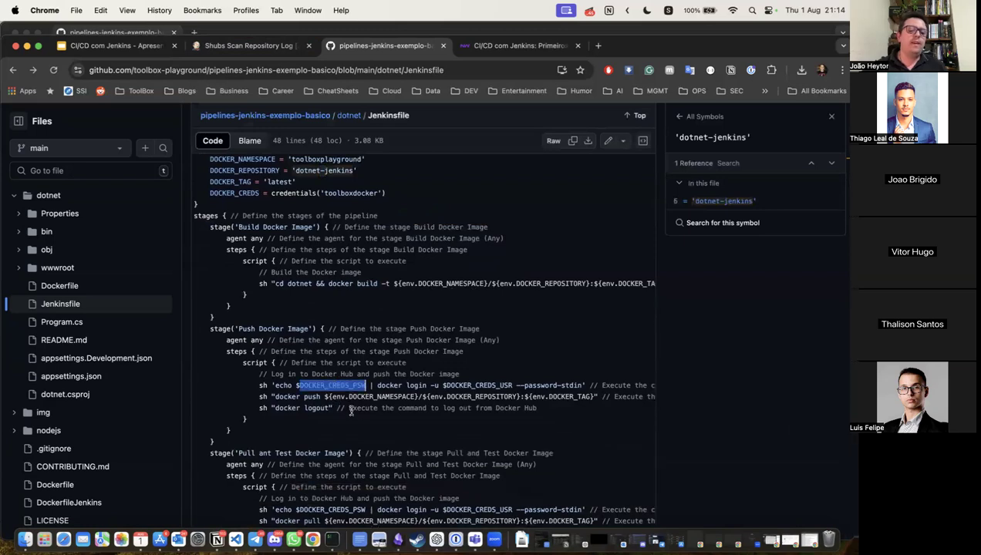
pyautogui.doubleClick(311, 397)
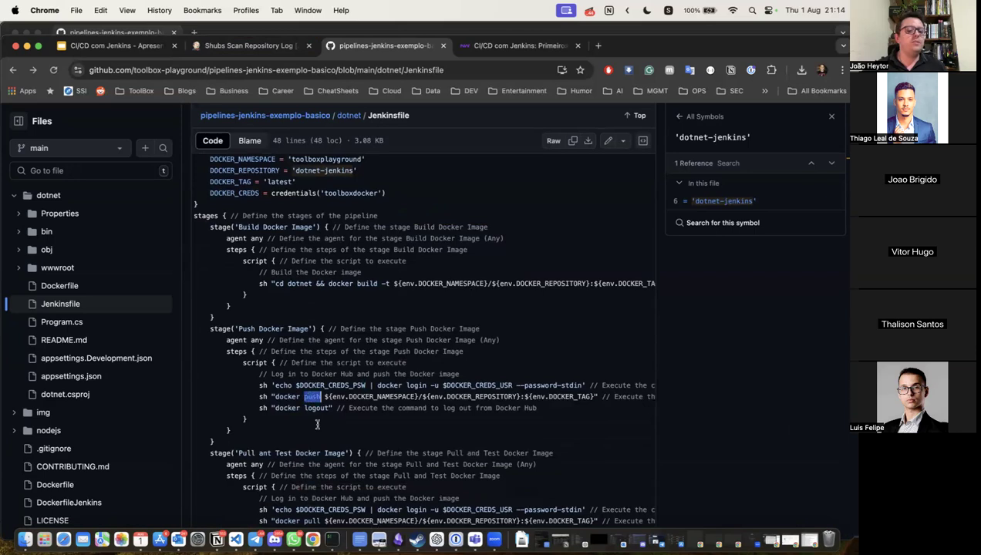
pyautogui.scroll(-2, 317, 425)
pyautogui.click(323, 471)
pyautogui.scroll(-1, 316, 476)
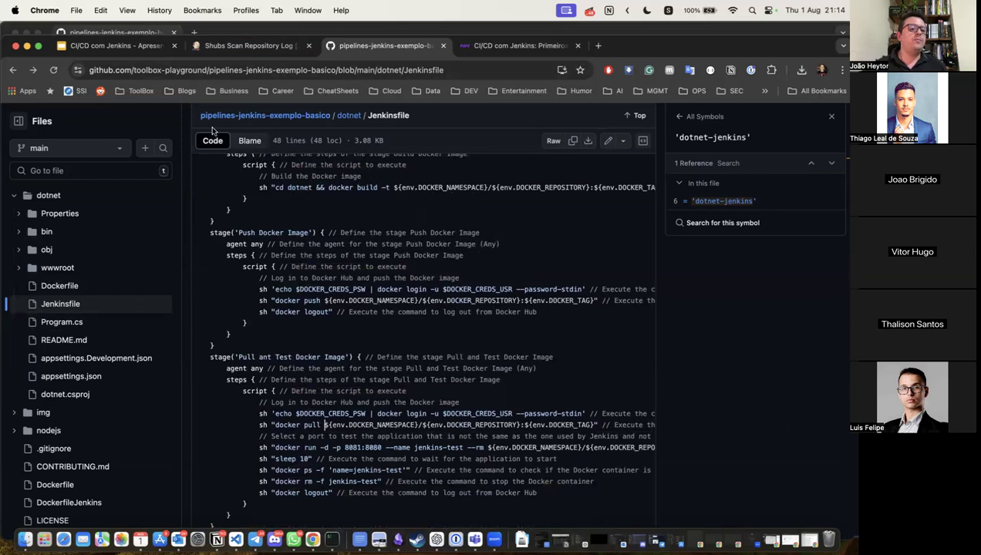
# Read through the successful scan repository log, then try Build History, which shows Not Found.
pyautogui.click(259, 46)
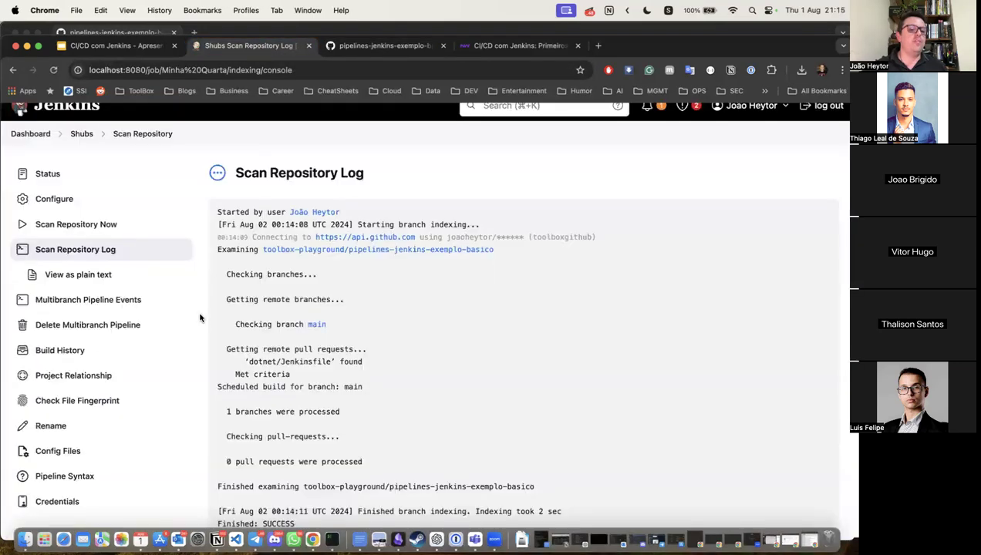
pyautogui.scroll(-3, 257, 347)
pyautogui.scroll(2, 257, 347)
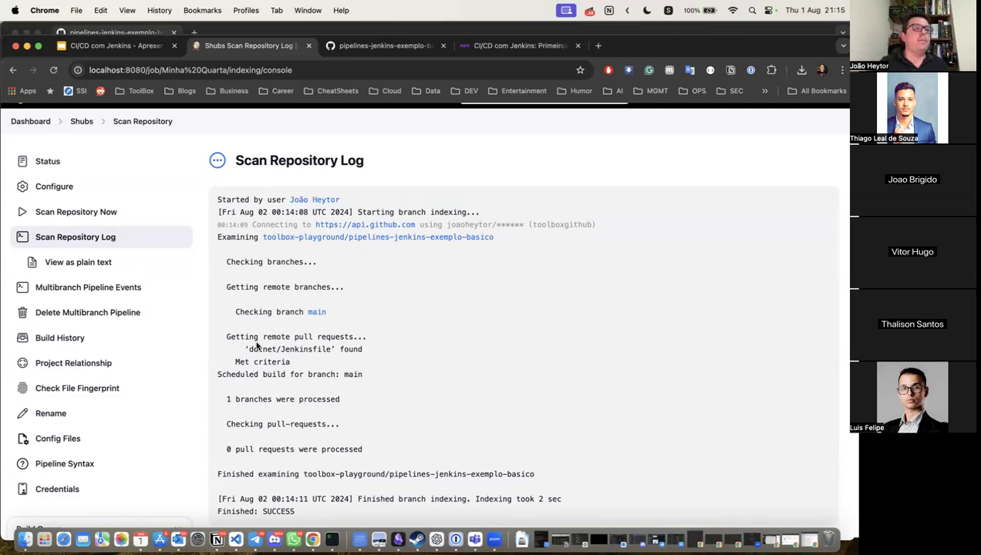
pyautogui.scroll(-3, 227, 349)
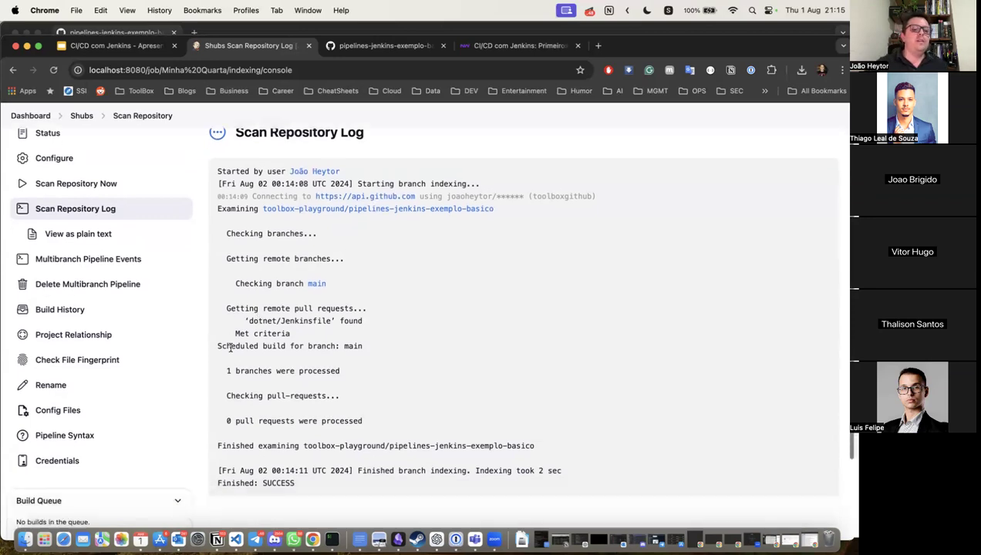
pyautogui.scroll(3, 229, 350)
pyautogui.scroll(-1, 230, 351)
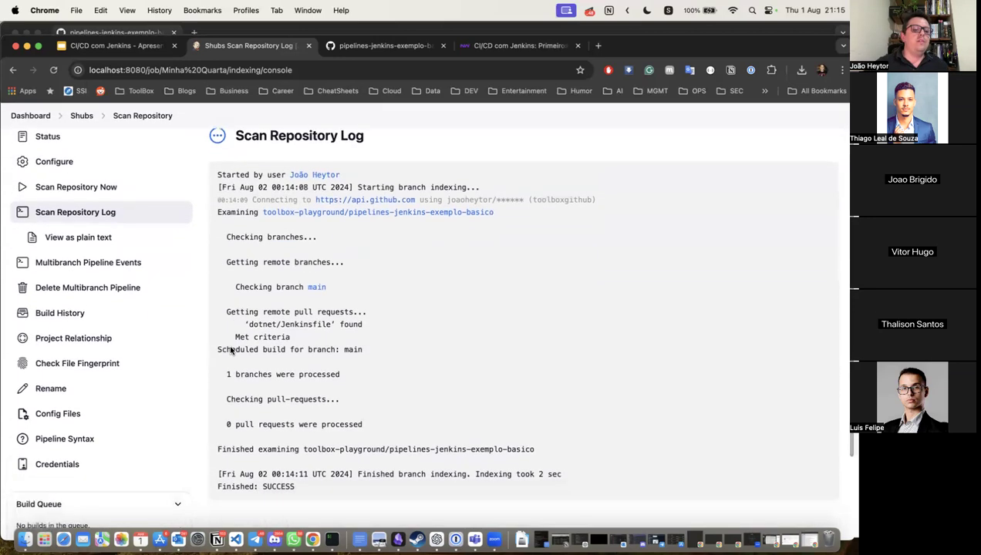
pyautogui.scroll(-5, 85, 332)
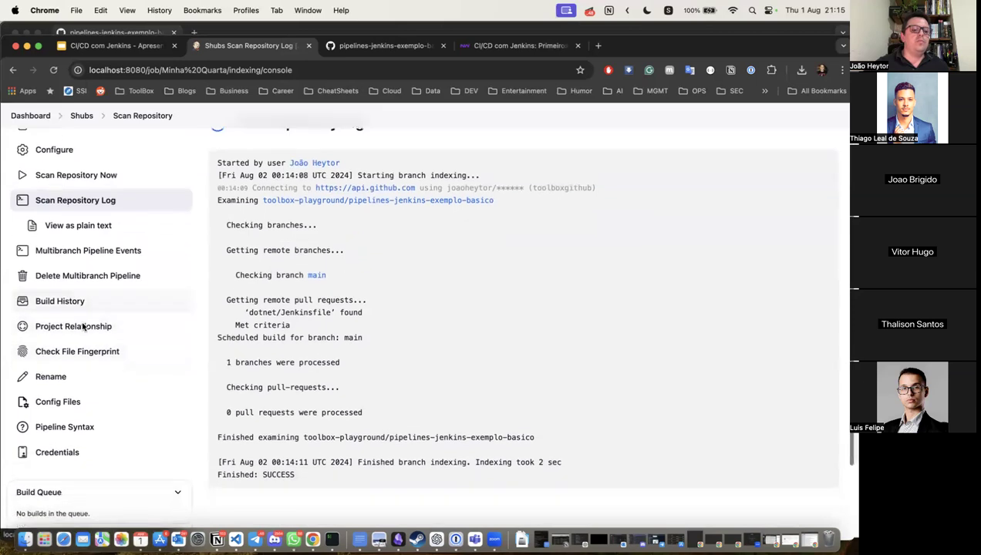
pyautogui.scroll(4, 84, 328)
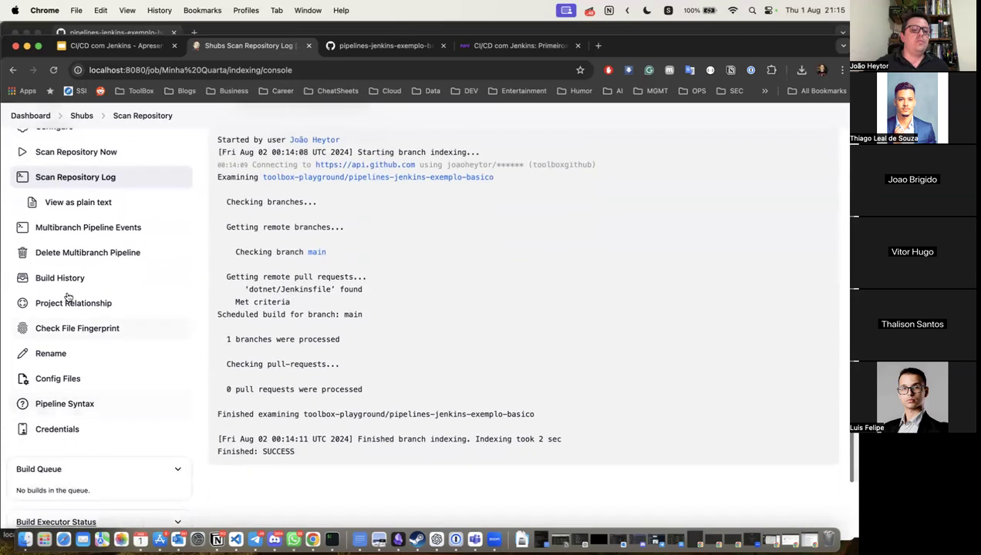
pyautogui.click(68, 287)
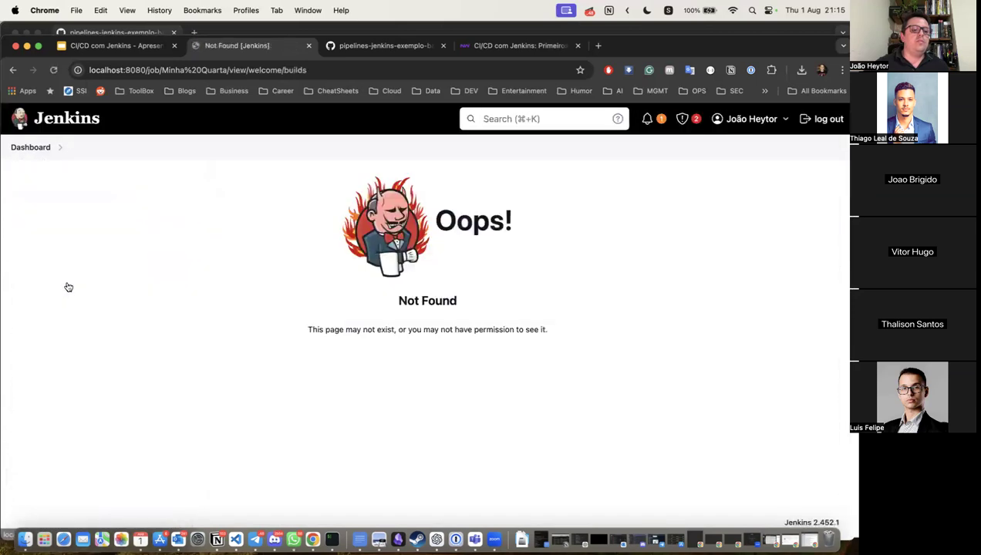
# Go from the dashboard through Shubs, the main branch and build #1 to its Console Output.
pyautogui.click(75, 120)
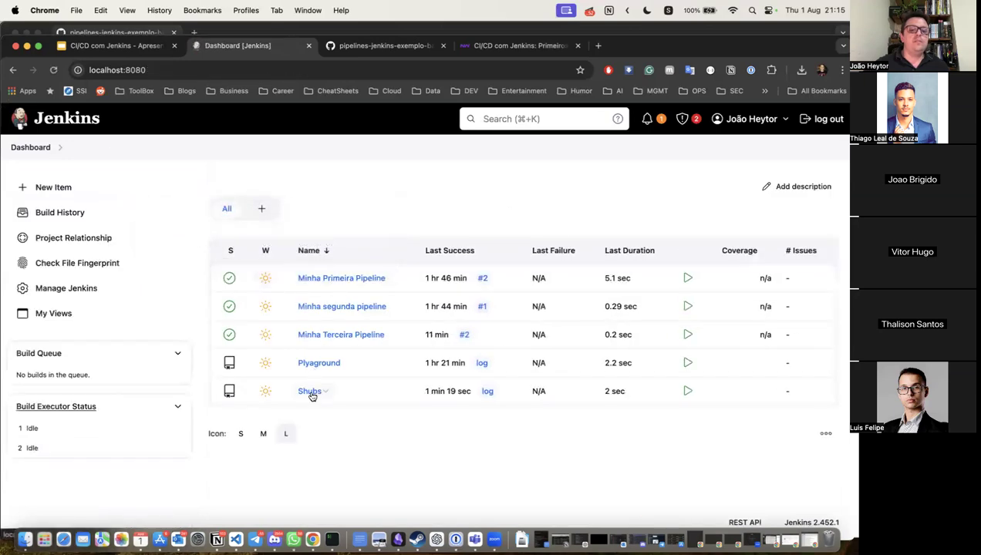
pyautogui.click(310, 393)
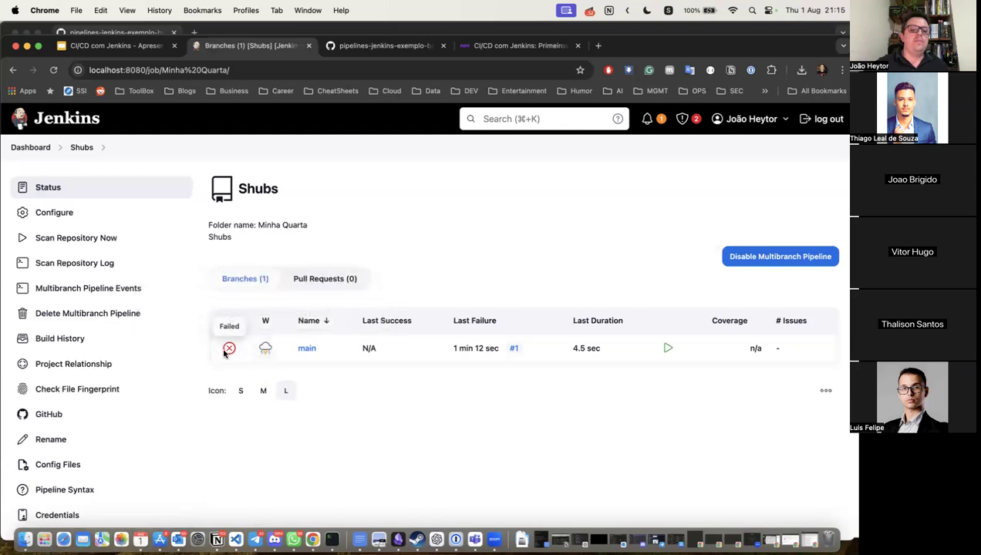
pyautogui.click(304, 349)
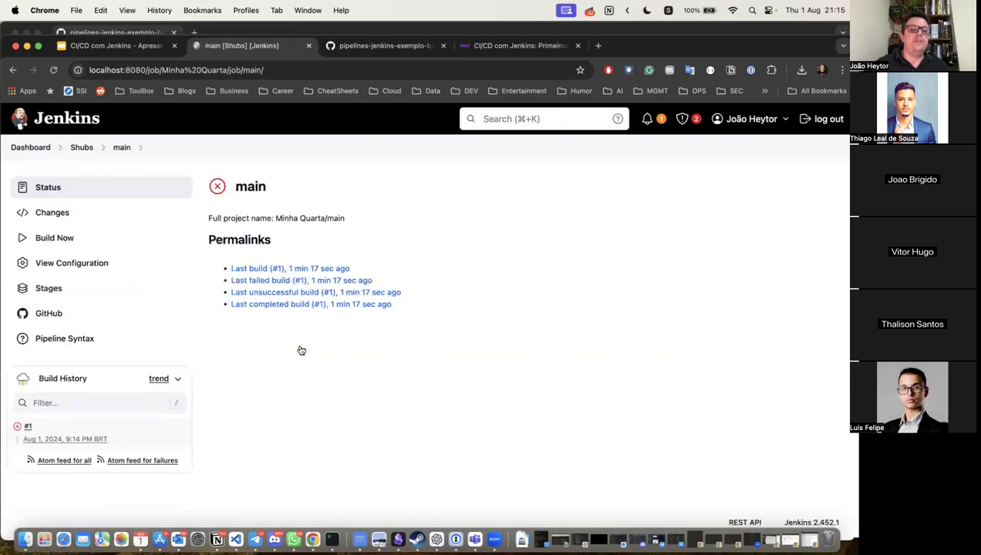
pyautogui.click(29, 427)
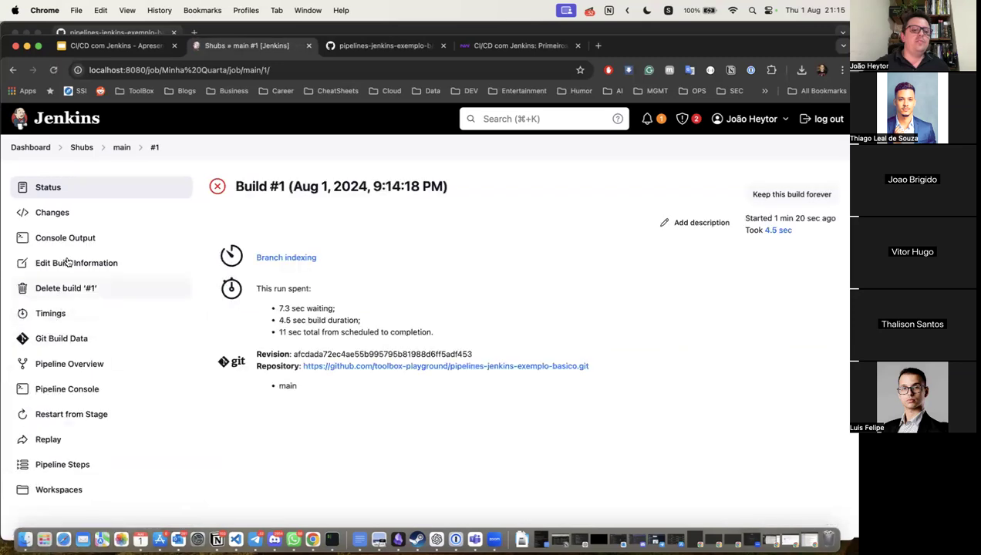
pyautogui.click(68, 235)
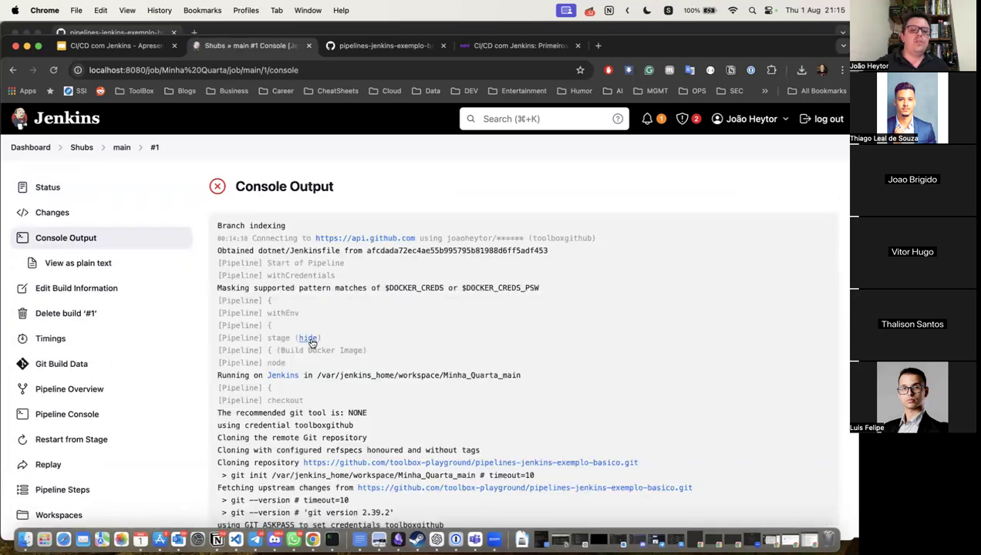
pyautogui.scroll(-1, 350, 365)
pyautogui.scroll(-8, 350, 365)
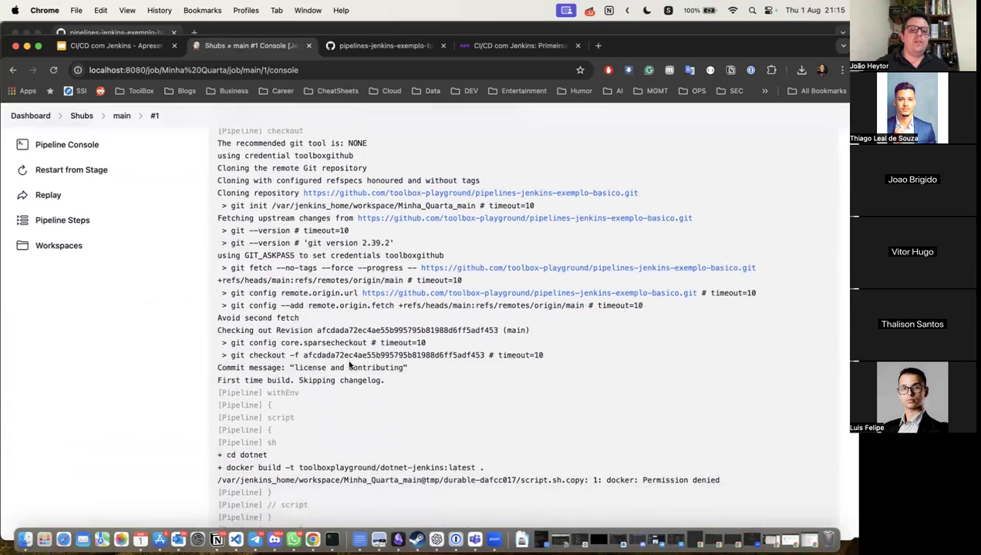
pyautogui.scroll(-3, 336, 363)
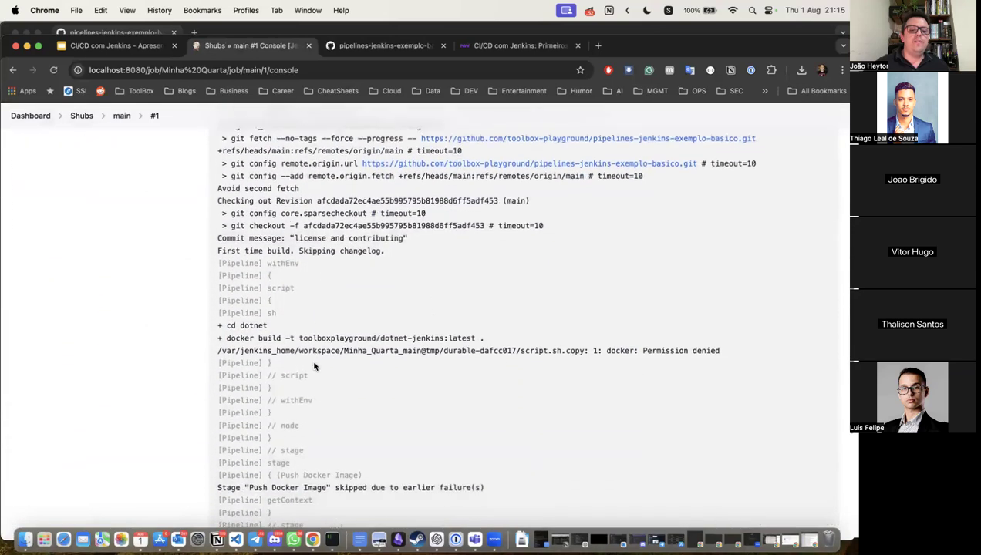
pyautogui.moveTo(261, 339); pyautogui.dragTo(575, 351)
pyautogui.moveTo(642, 351); pyautogui.dragTo(721, 352)
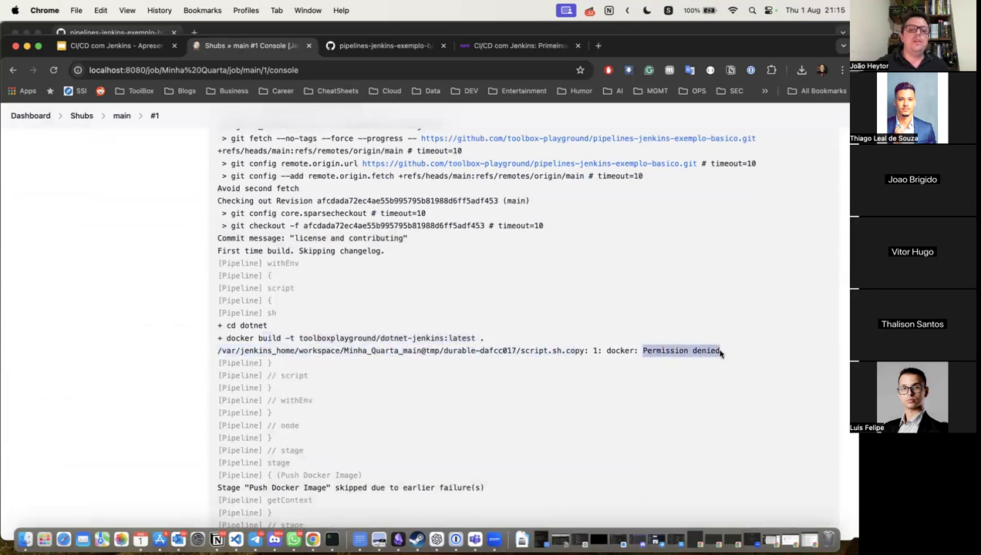
pyautogui.scroll(-2, 561, 362)
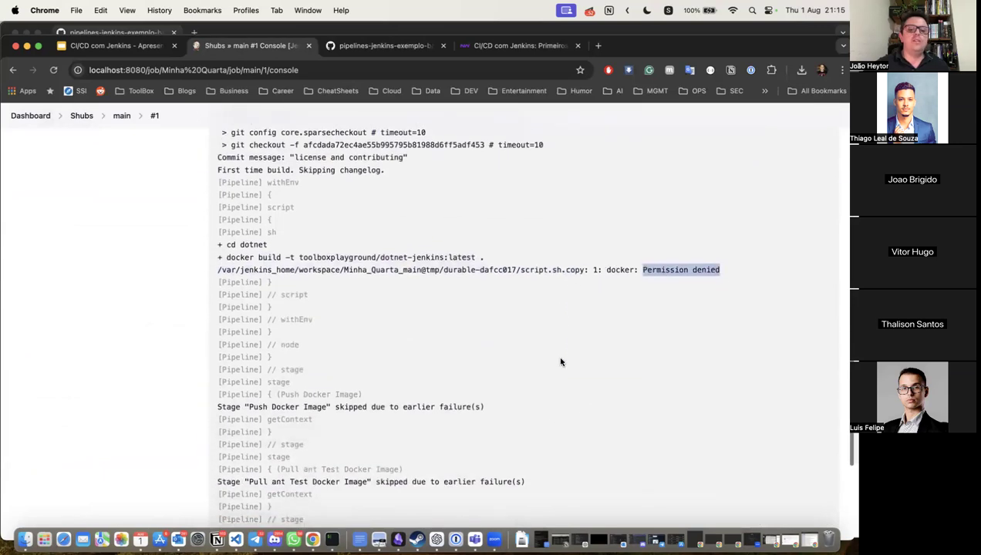
pyautogui.scroll(-1, 561, 362)
pyautogui.scroll(-2, 561, 362)
pyautogui.scroll(-1, 561, 362)
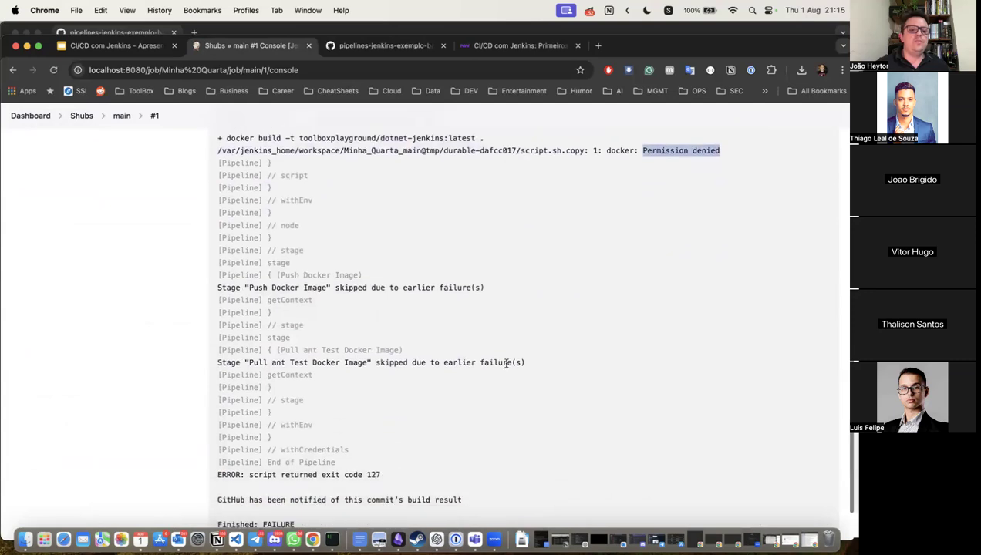
pyautogui.moveTo(245, 287); pyautogui.dragTo(379, 344)
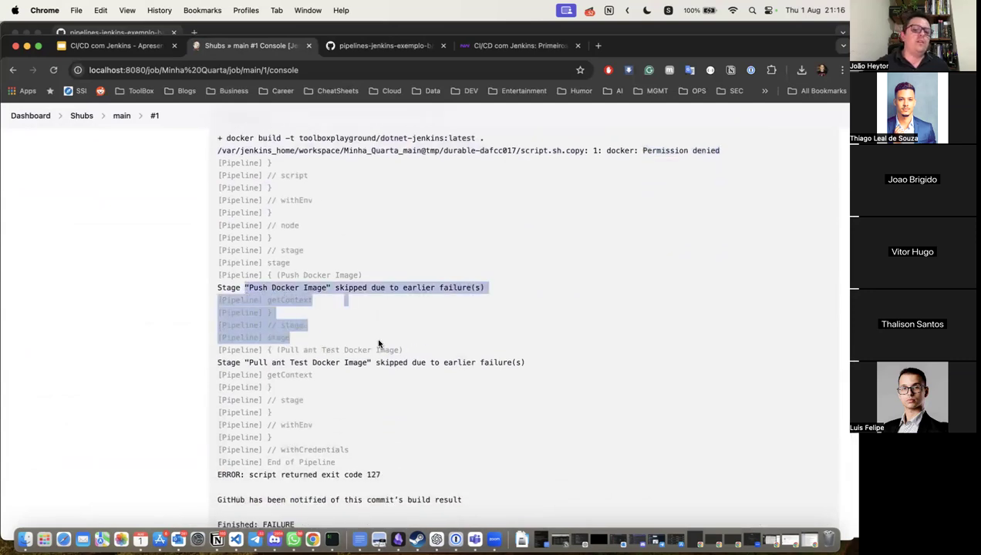
pyautogui.doubleClick(356, 287)
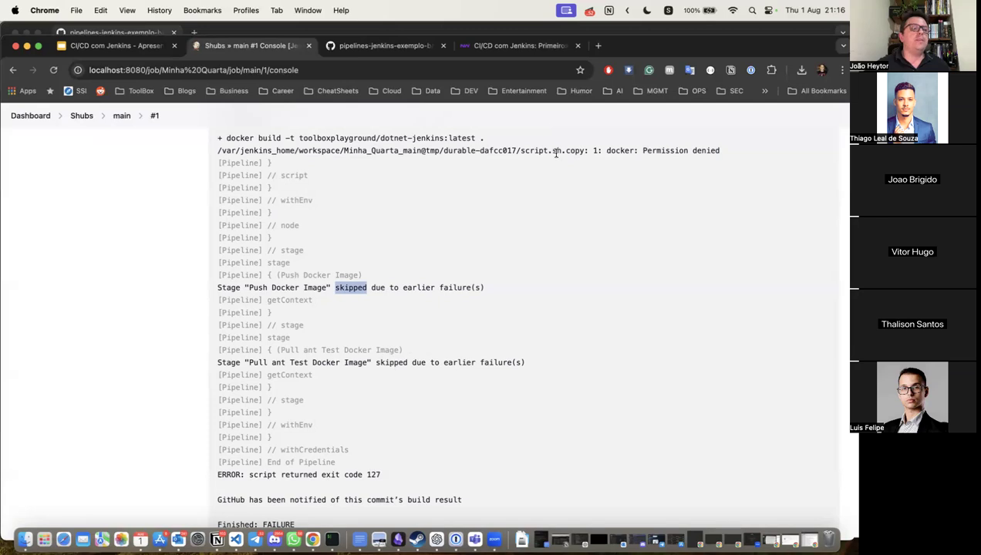
pyautogui.doubleClick(347, 287)
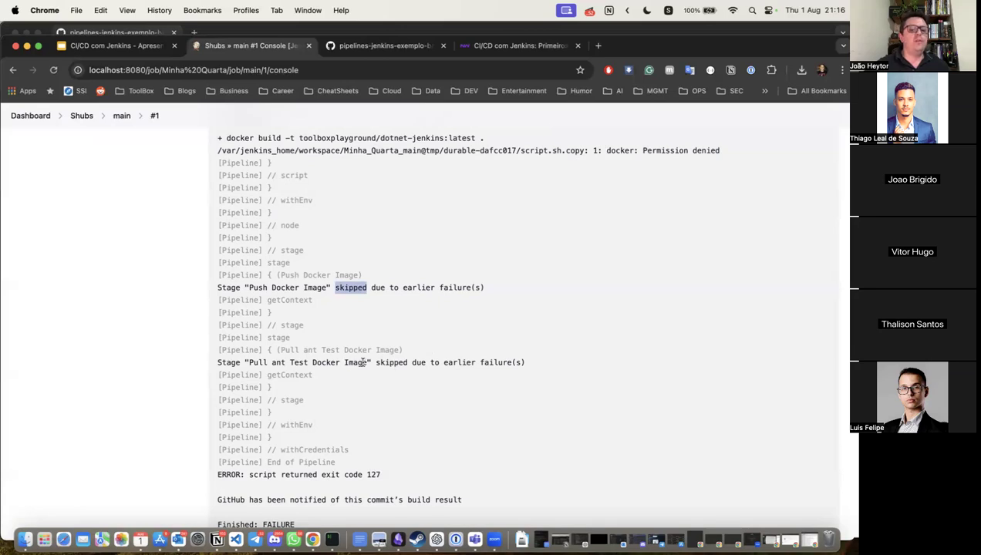
pyautogui.doubleClick(386, 362)
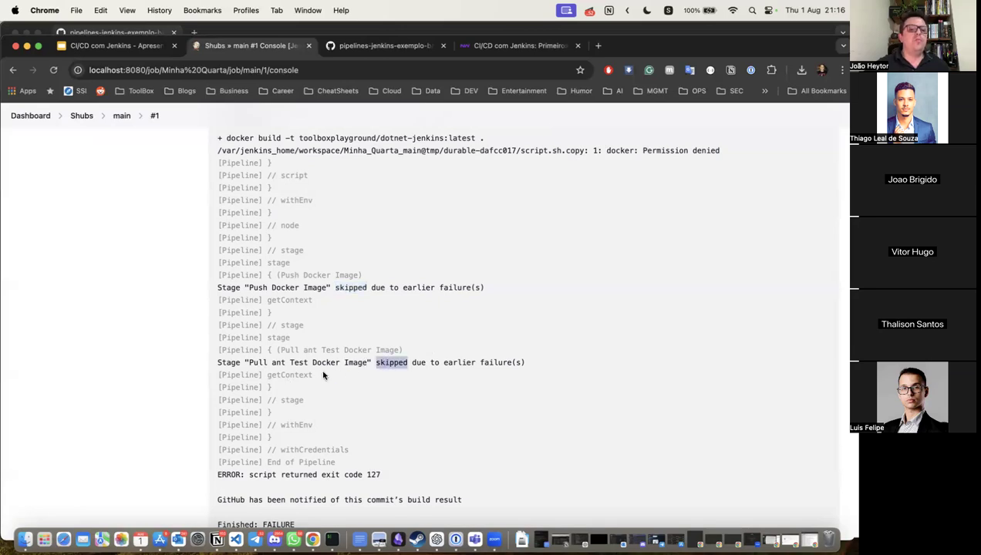
pyautogui.scroll(-2, 353, 413)
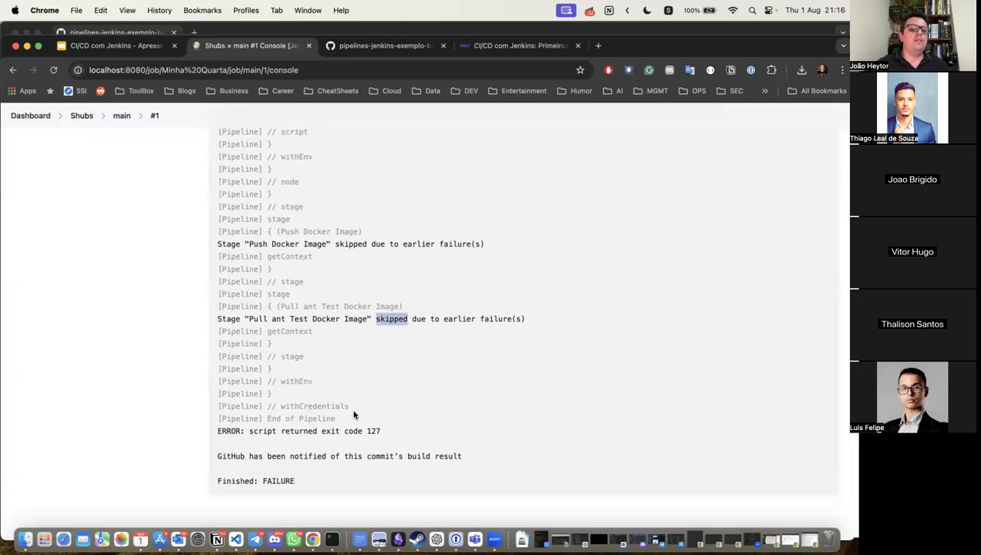
pyautogui.scroll(1, 354, 415)
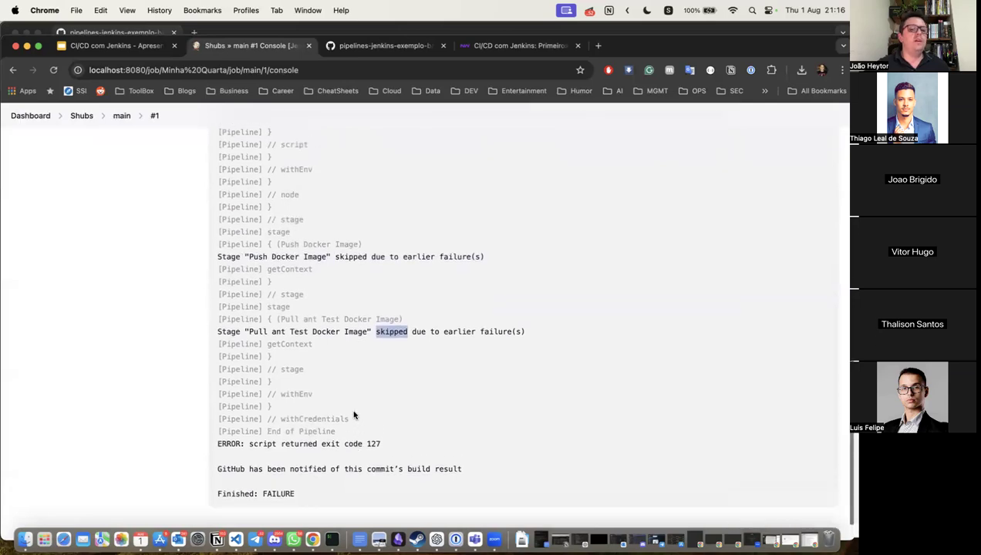
pyautogui.scroll(5, 354, 415)
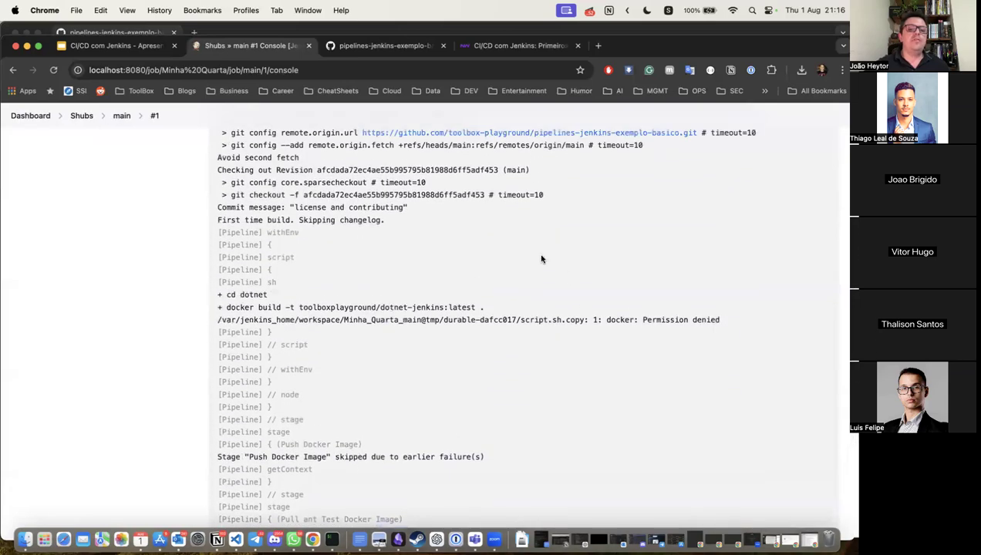
pyautogui.scroll(8, 451, 241)
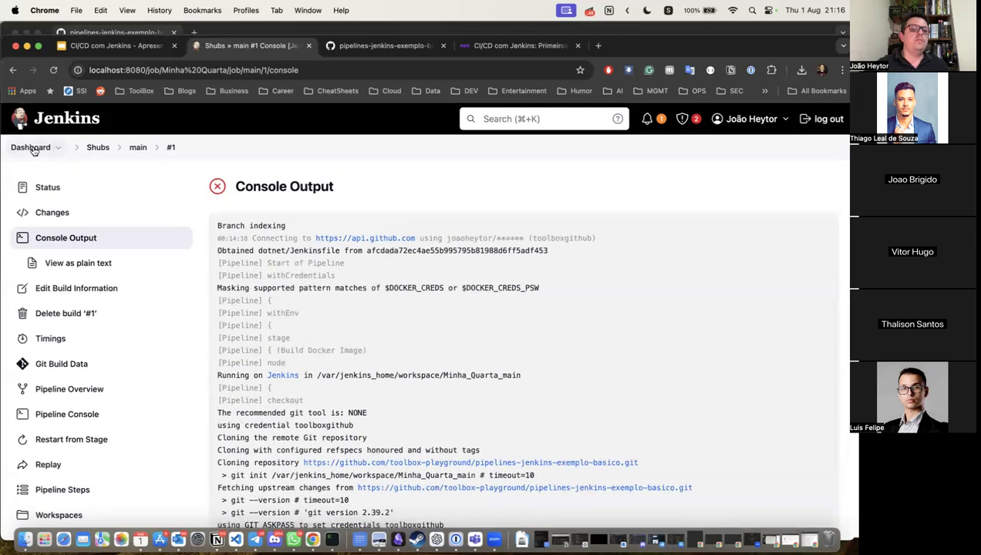
# Open the toolboxdocker credential's Update form from Manage Jenkins > Credentials, then return to the slides.
pyautogui.click(56, 132)
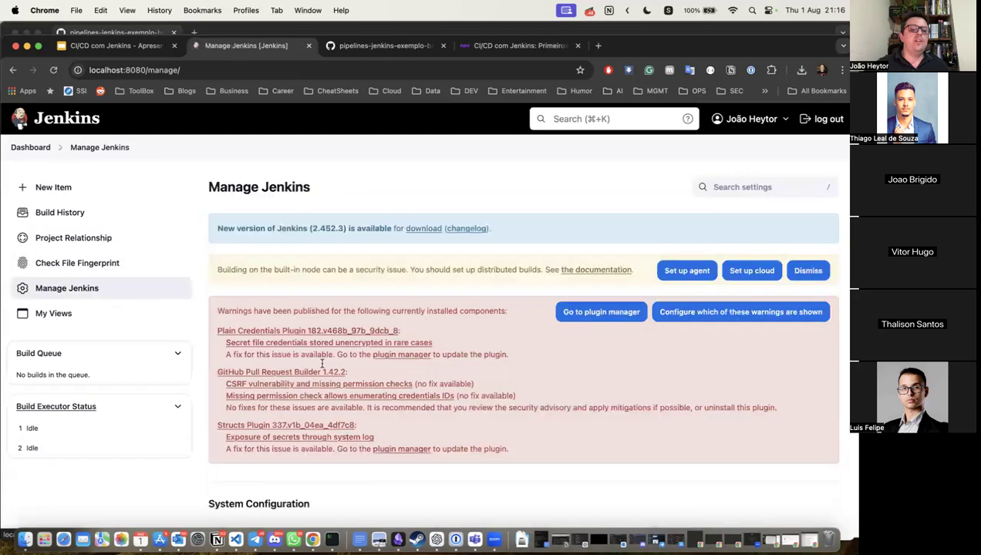
pyautogui.scroll(-5, 360, 394)
pyautogui.click(473, 441)
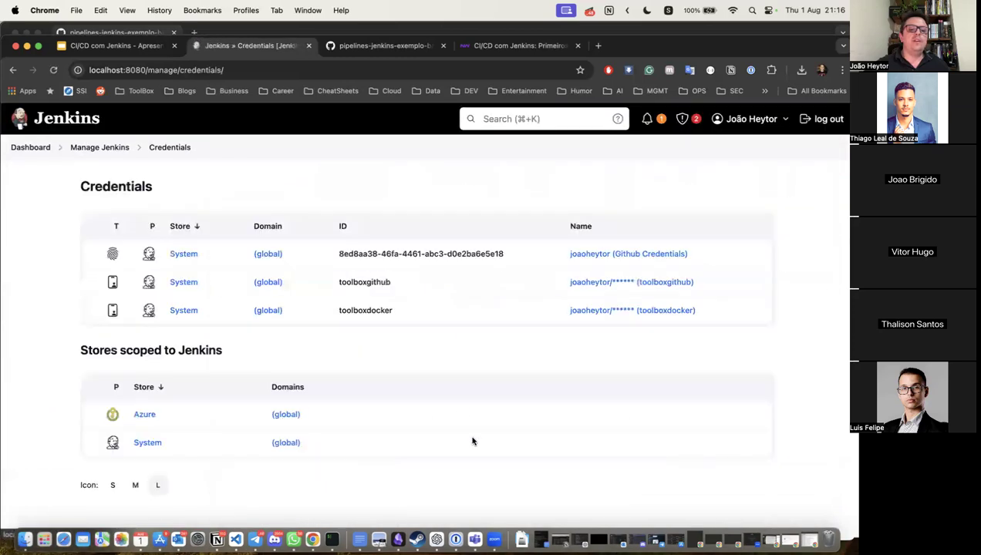
pyautogui.click(689, 313)
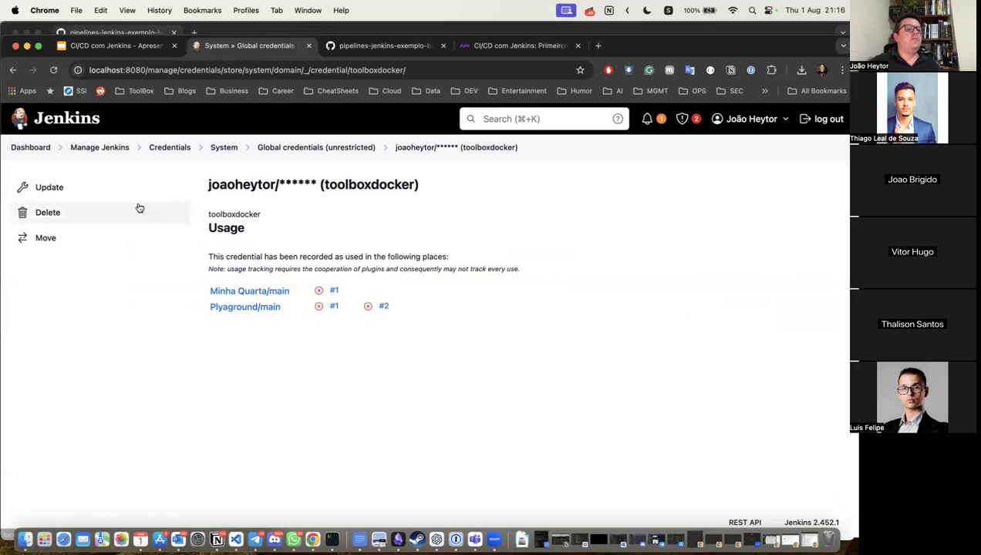
pyautogui.click(90, 192)
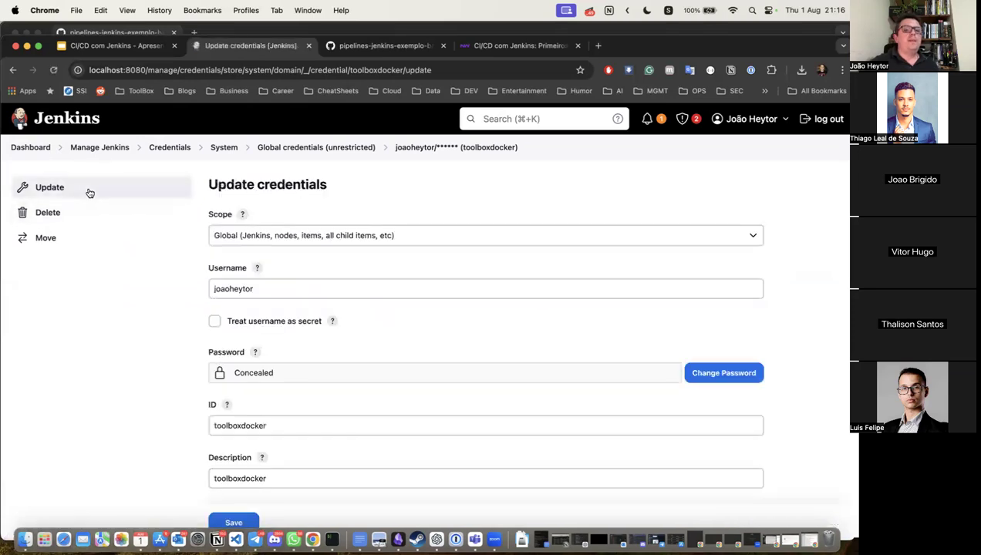
pyautogui.scroll(-1, 290, 299)
pyautogui.scroll(1, 289, 300)
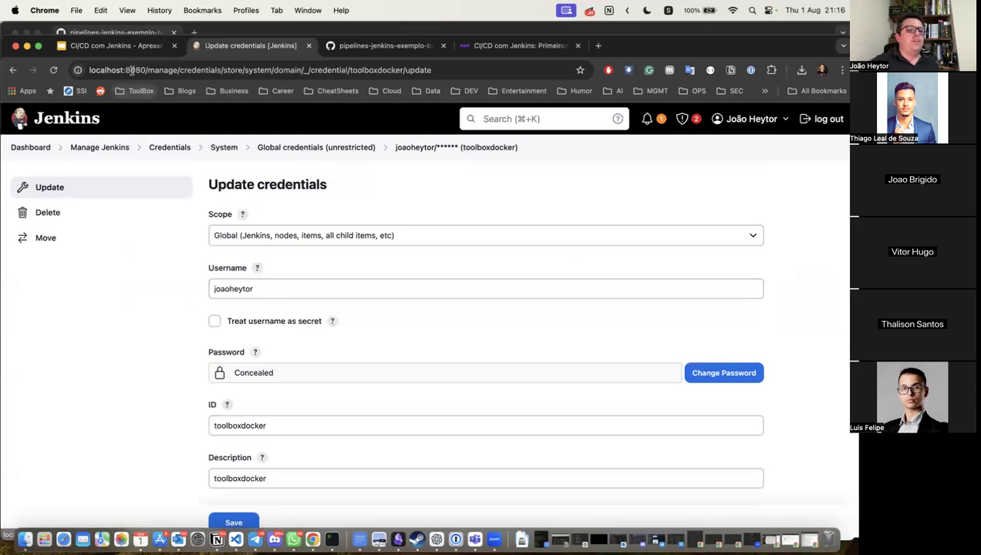
pyautogui.click(119, 48)
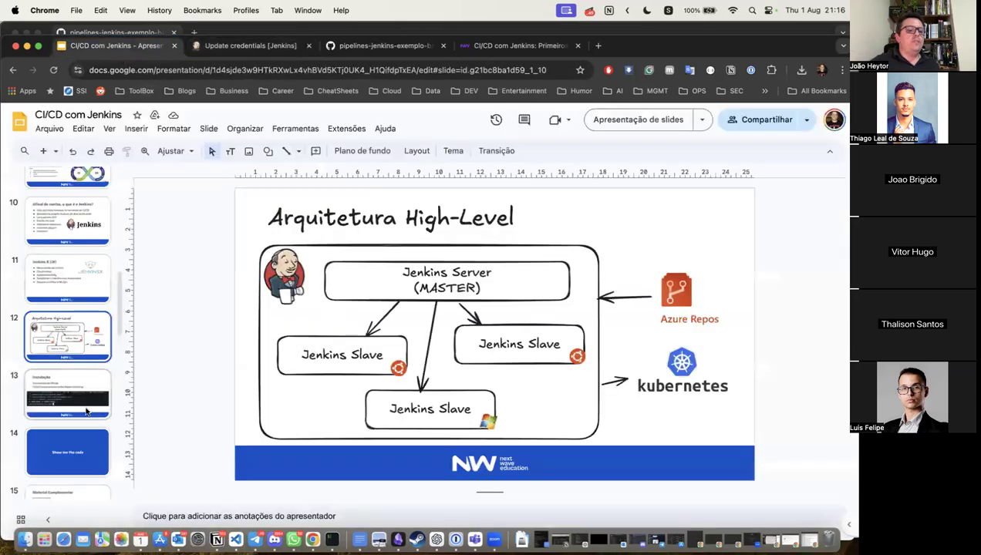
# Go to slide 15, Material Complementar, and select the first link, the Começando com Jenkins URL.
pyautogui.scroll(-6, 90, 355)
pyautogui.scroll(-1, 86, 411)
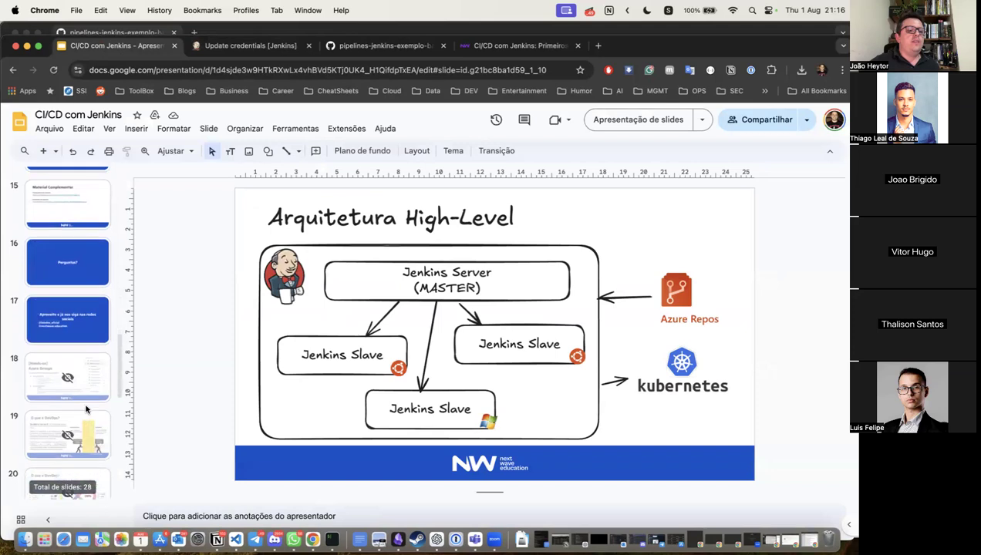
pyautogui.scroll(4, 69, 324)
pyautogui.click(68, 361)
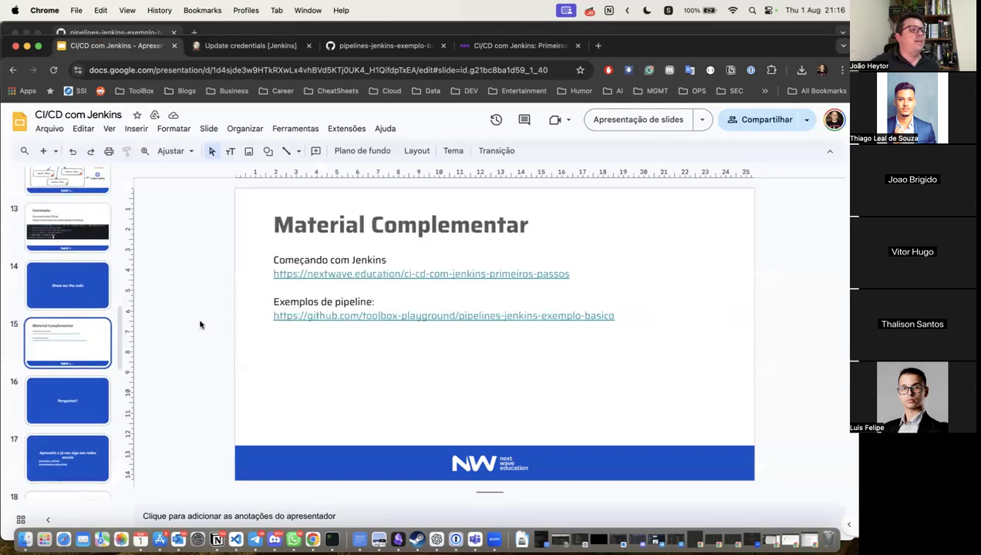
pyautogui.click(368, 274)
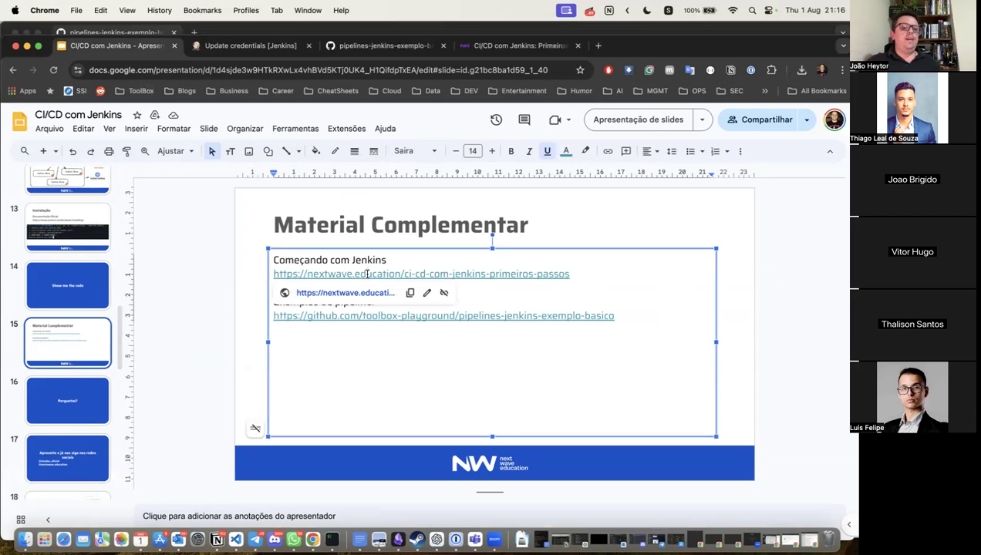
pyautogui.click(228, 257)
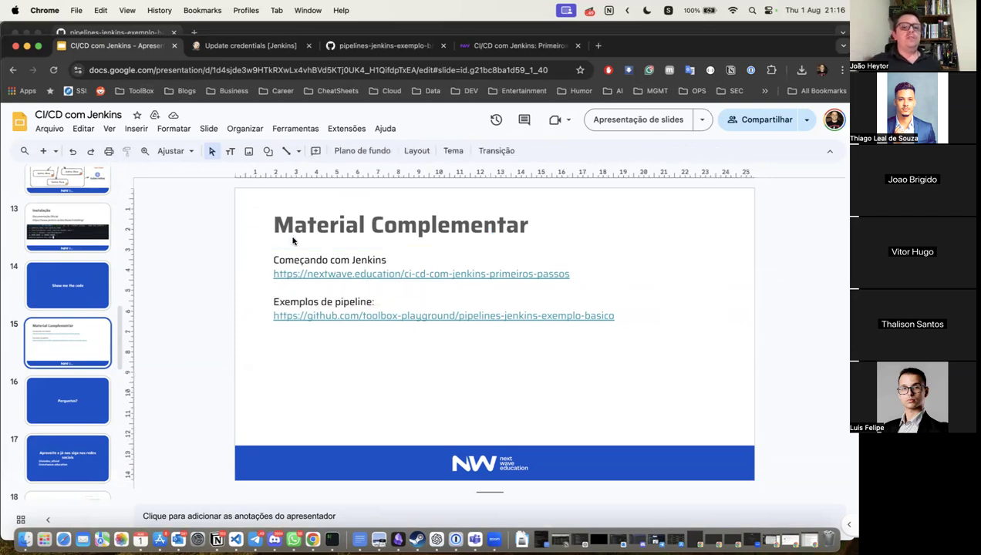
pyautogui.click(565, 275)
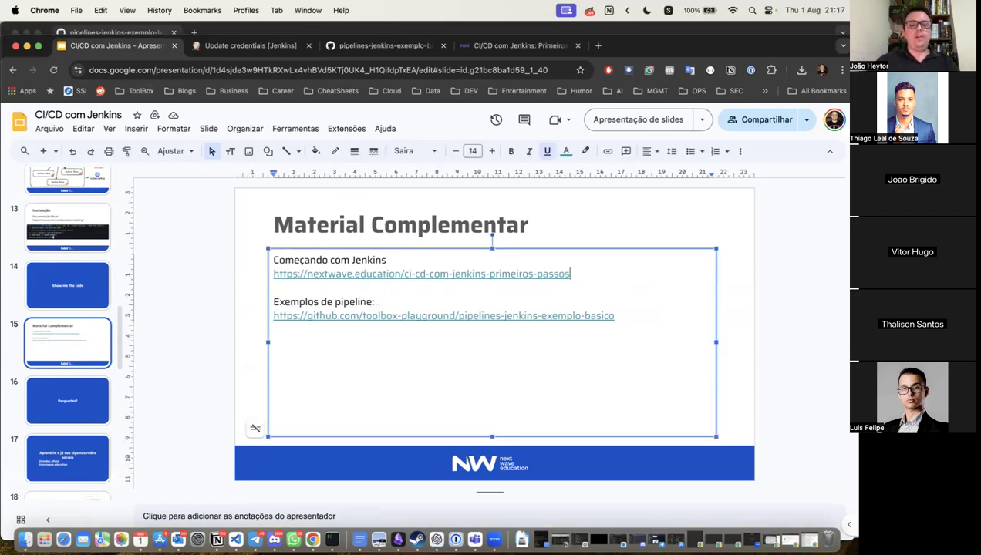
pyautogui.moveTo(581, 273); pyautogui.dragTo(274, 275)
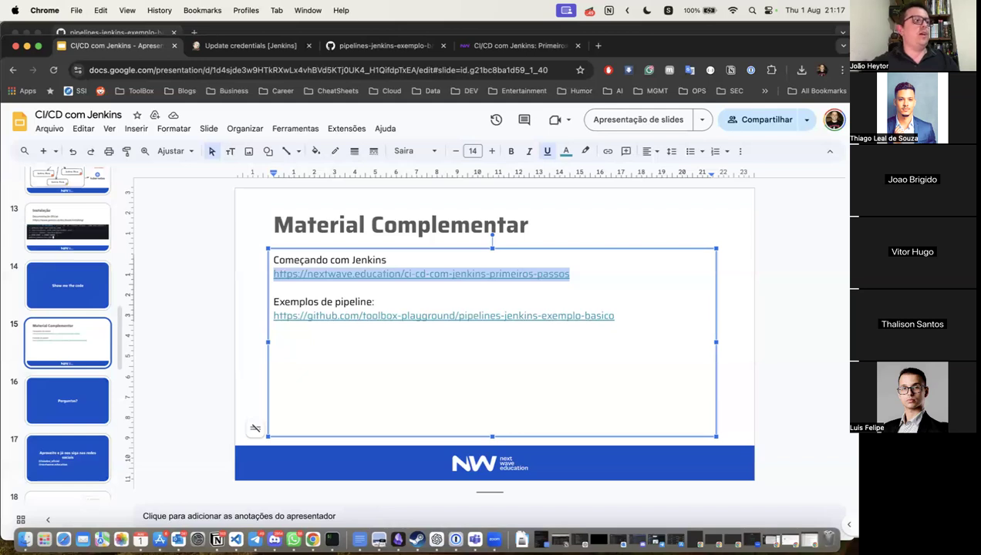